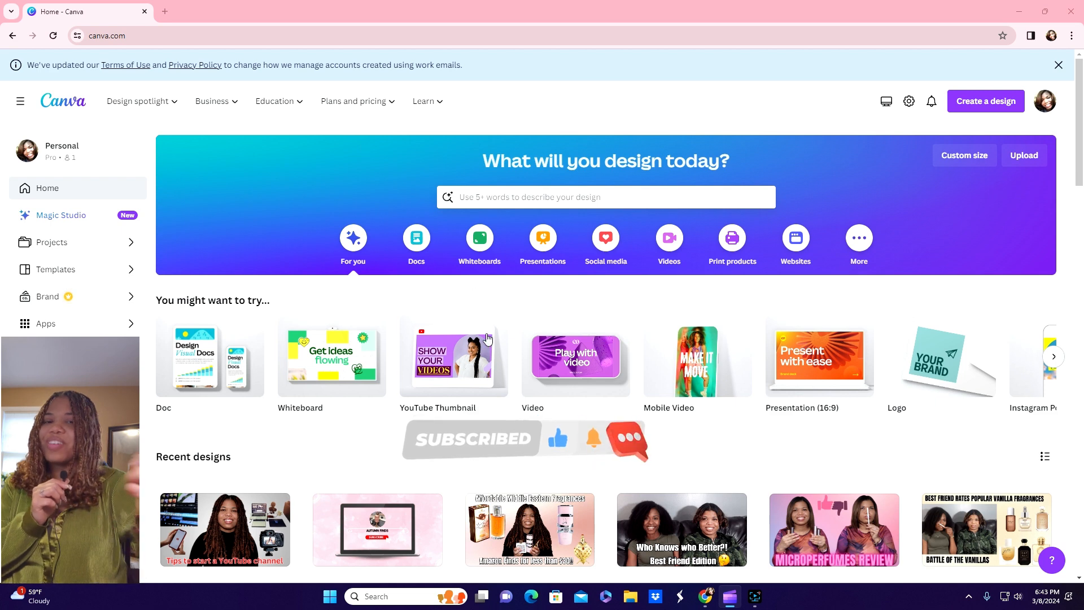
Step: Find the YouTube Thumbnail (1280 × 720 px) design type on the home page and view its details
mouse_move(444, 409)
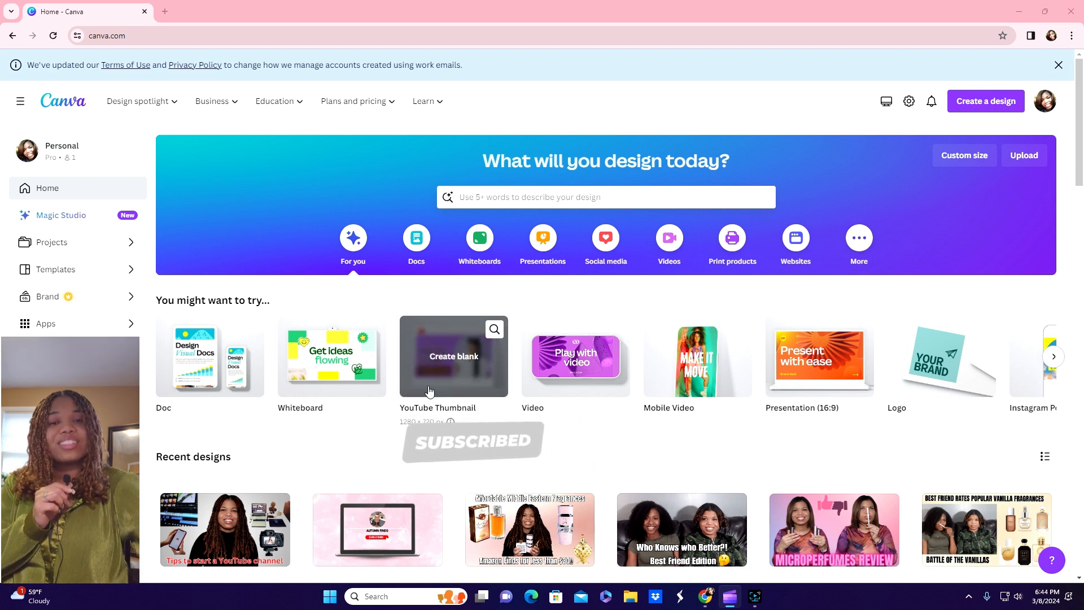
left_click(495, 197)
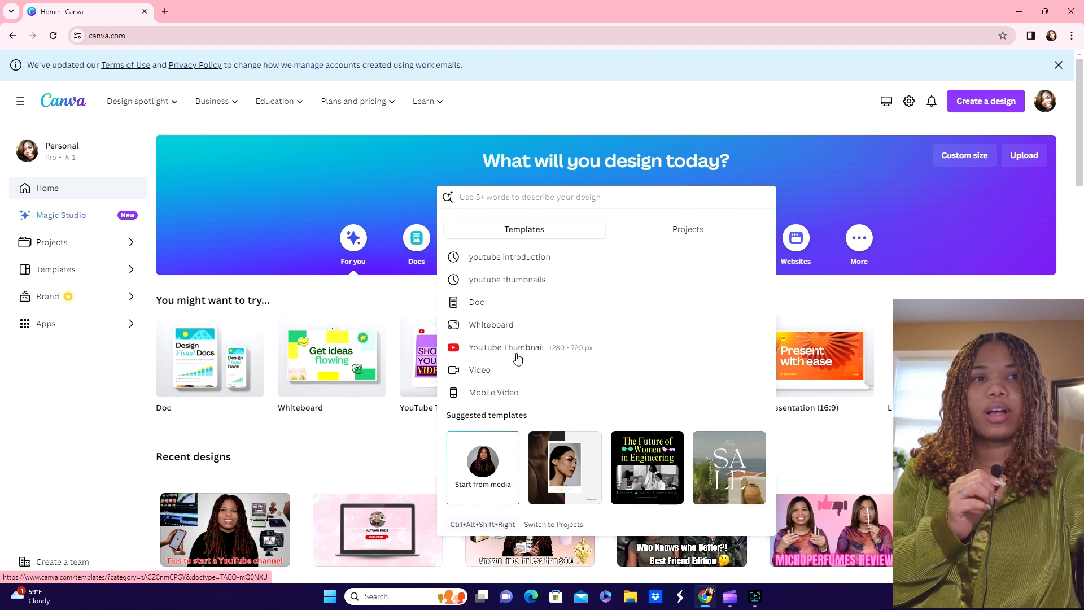
left_click(823, 158)
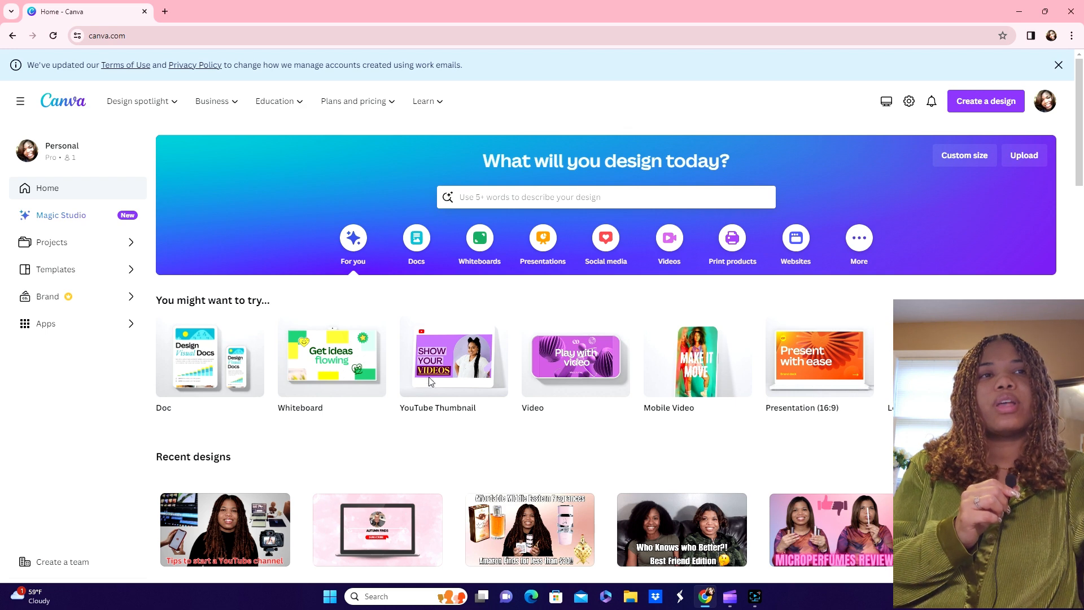
left_click(456, 346)
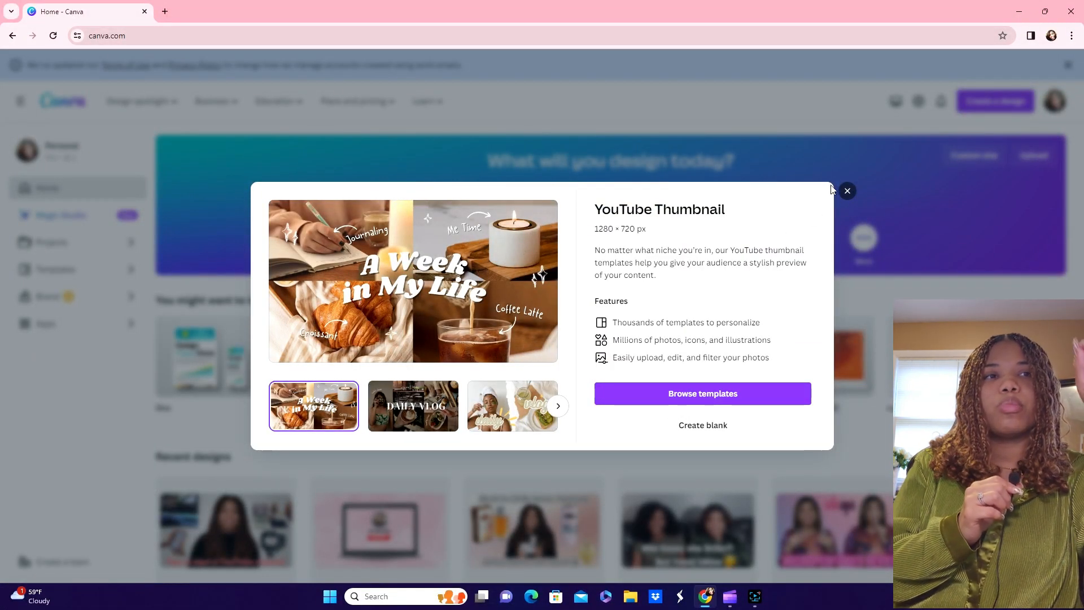
Step: Create a blank YouTube Thumbnail design and apply the daily vlog template to the page
left_click(847, 191)
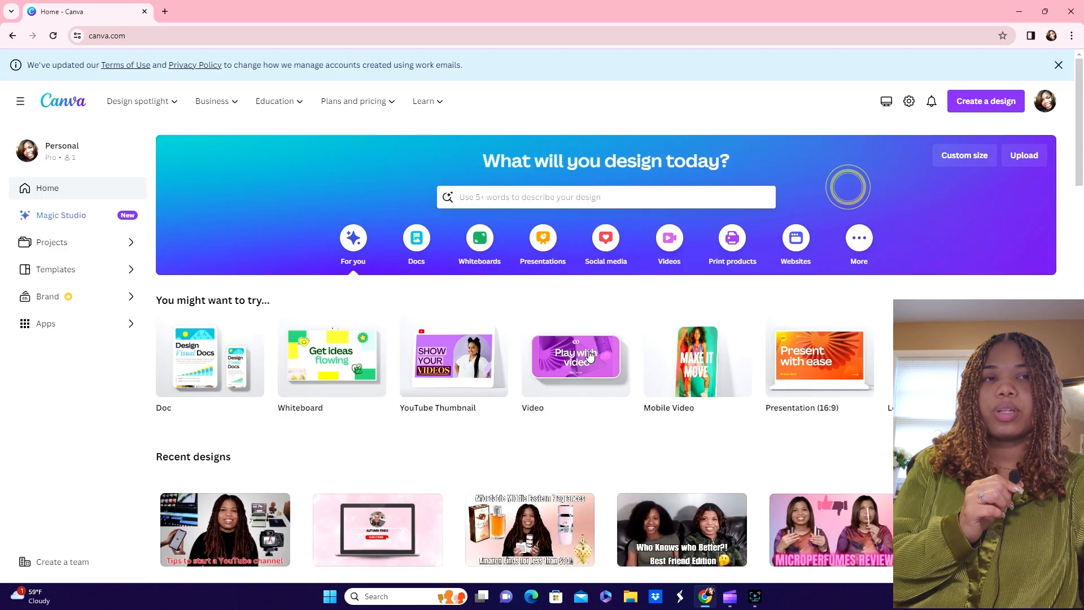
left_click(456, 353)
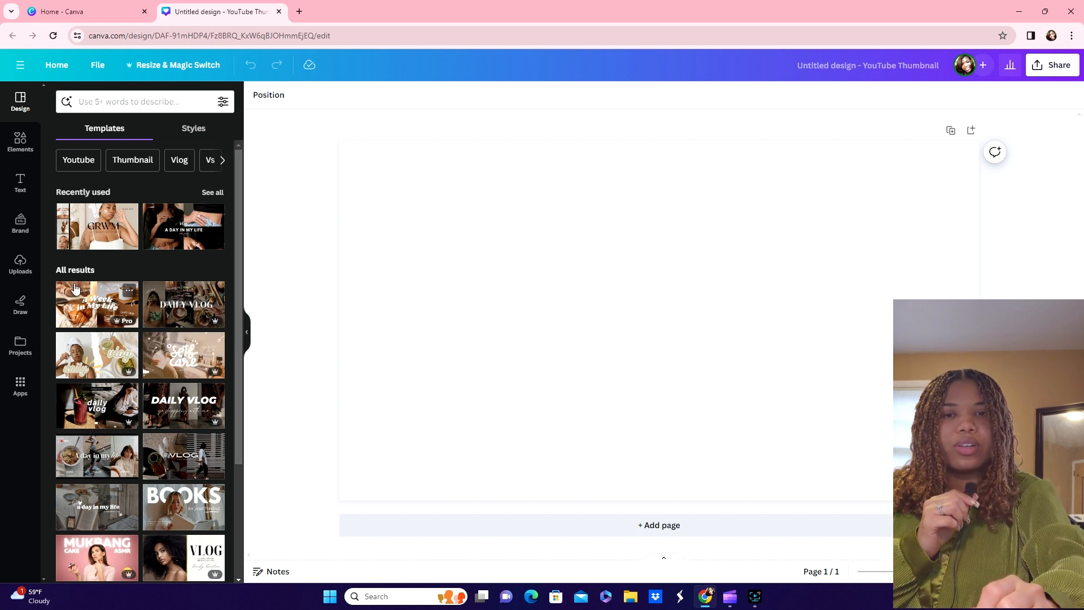
scroll(142, 311, "down", 1)
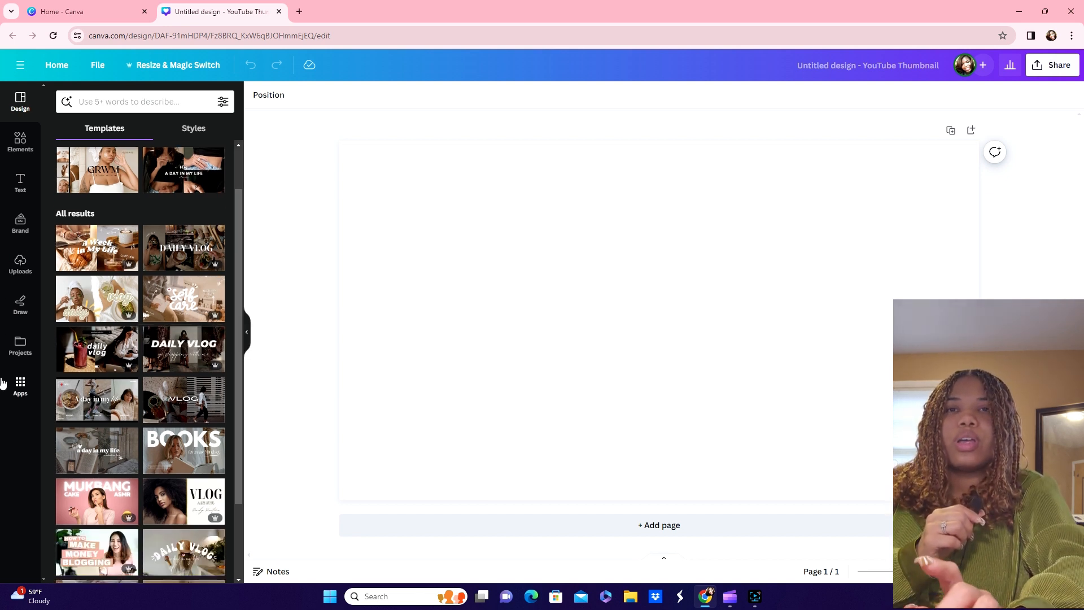
scroll(64, 292, "down", 2)
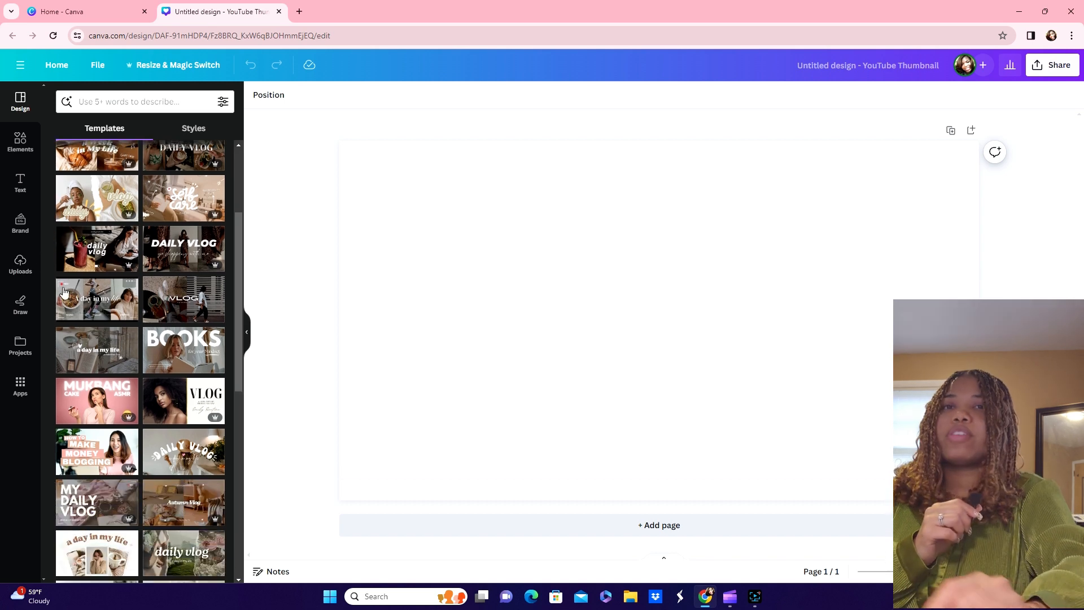
scroll(64, 291, "down", 1)
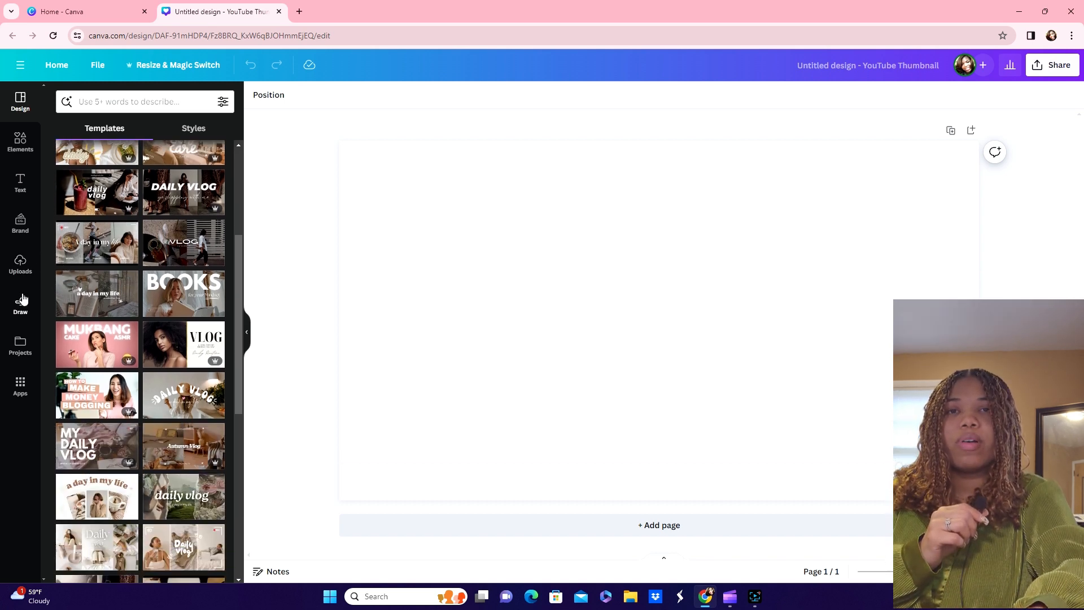
scroll(129, 273, "down", 4)
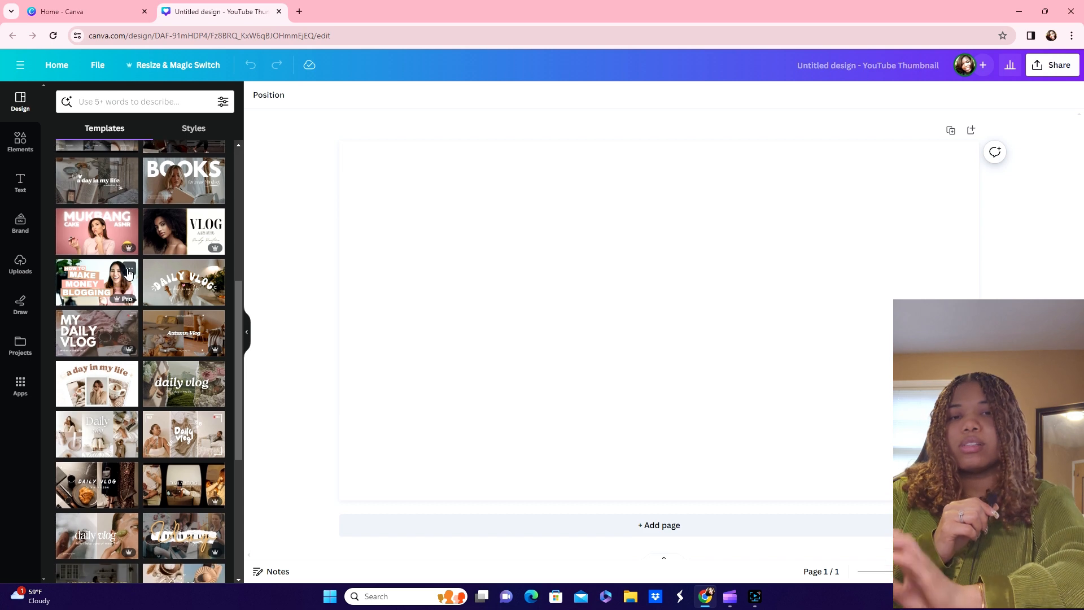
scroll(128, 274, "up", 8)
scroll(129, 274, "down", 4)
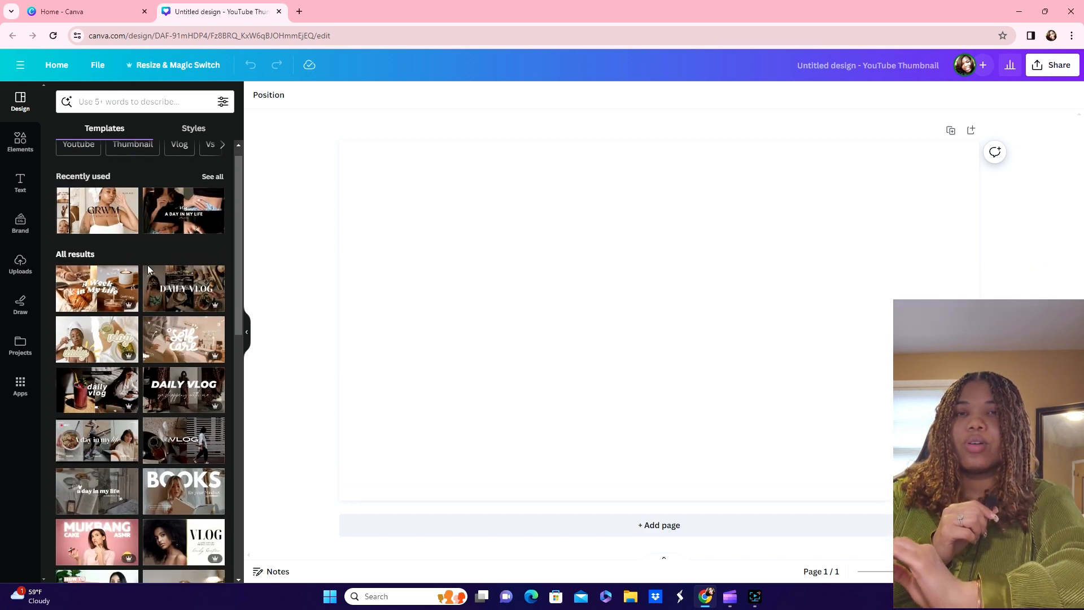
scroll(148, 269, "down", 4)
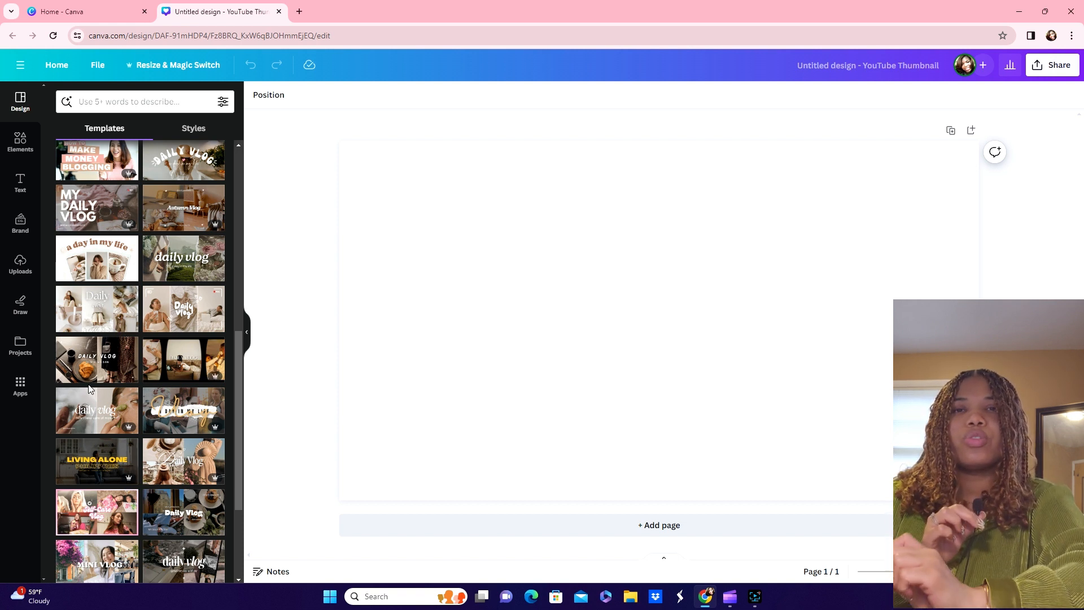
scroll(94, 382, "down", 2)
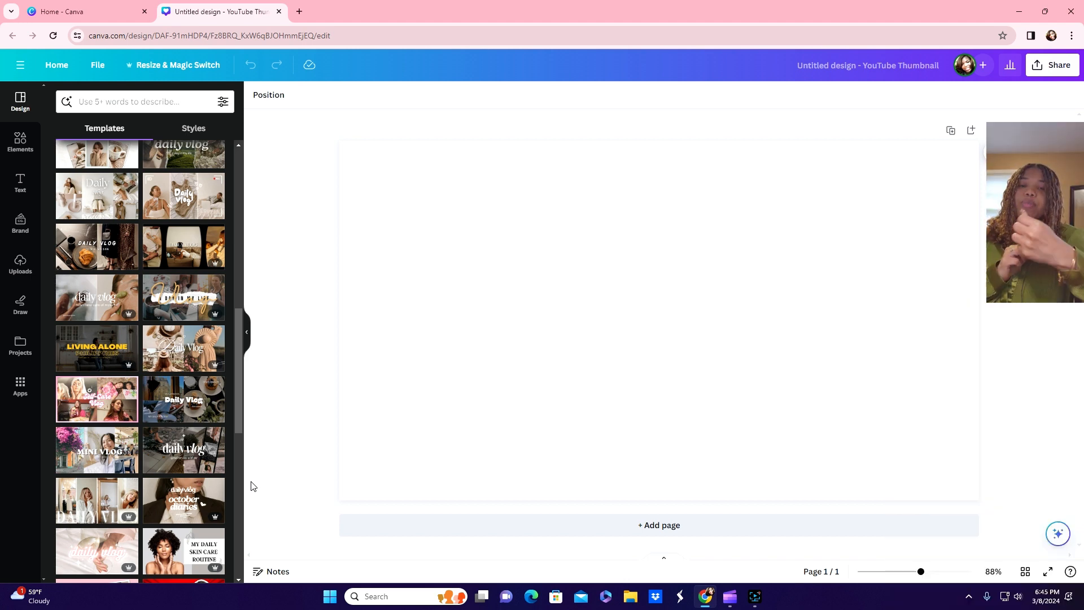
scroll(169, 395, "up", 15)
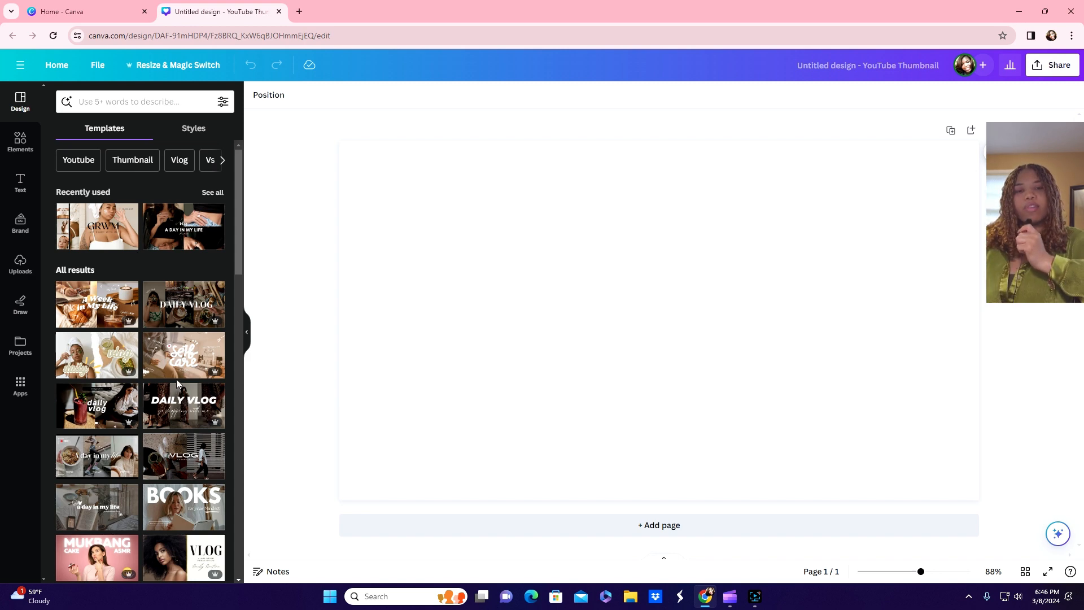
left_click(181, 407)
Step: Delete the smoothie photo from the template's left frame, keeping the woman photo on the right
left_click(672, 313)
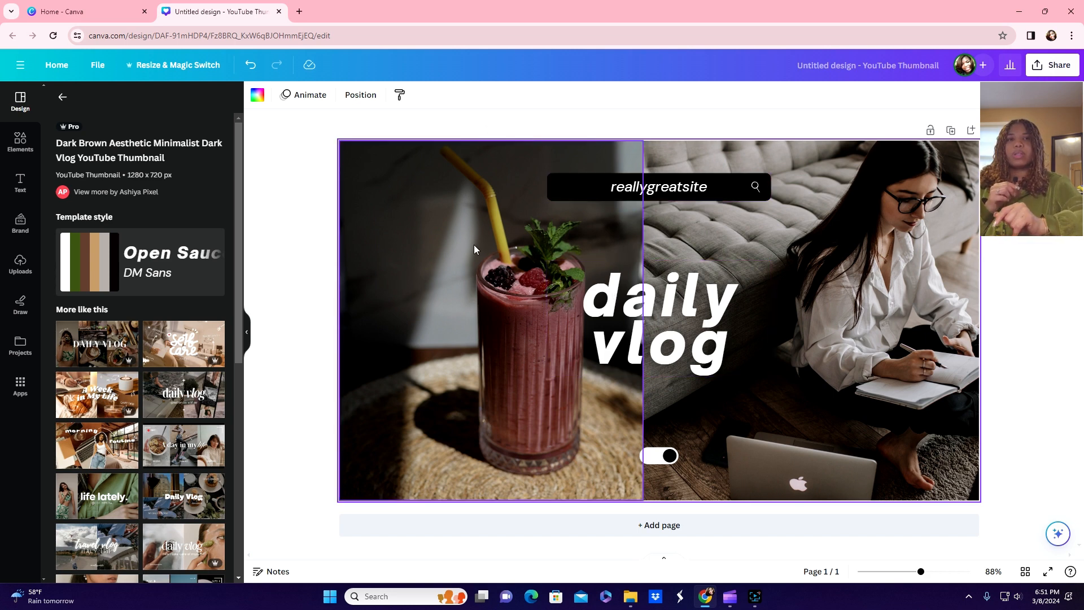
left_click(420, 202)
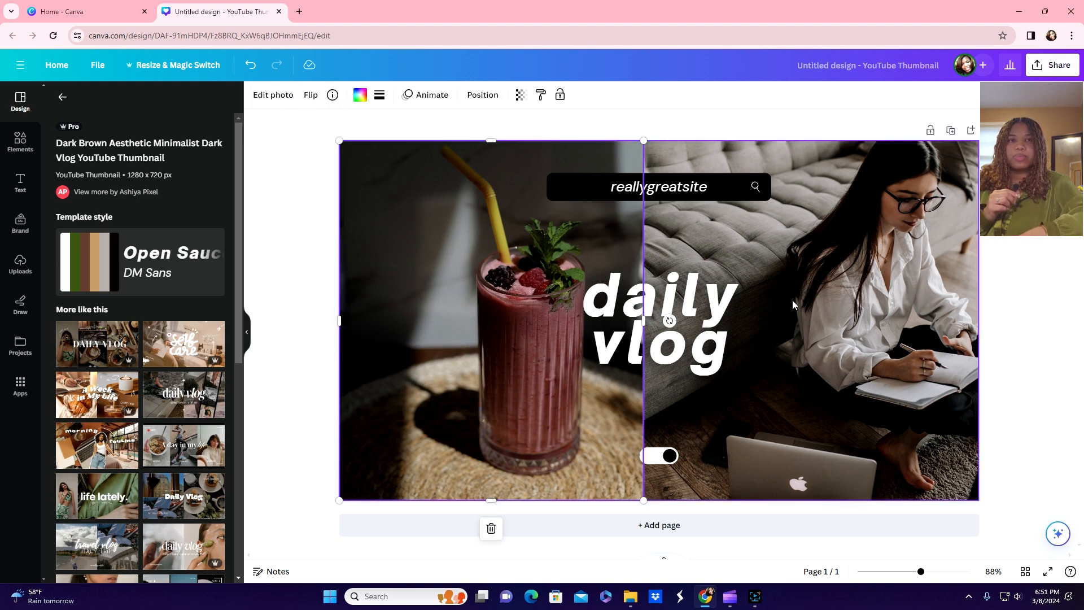
left_click(463, 239)
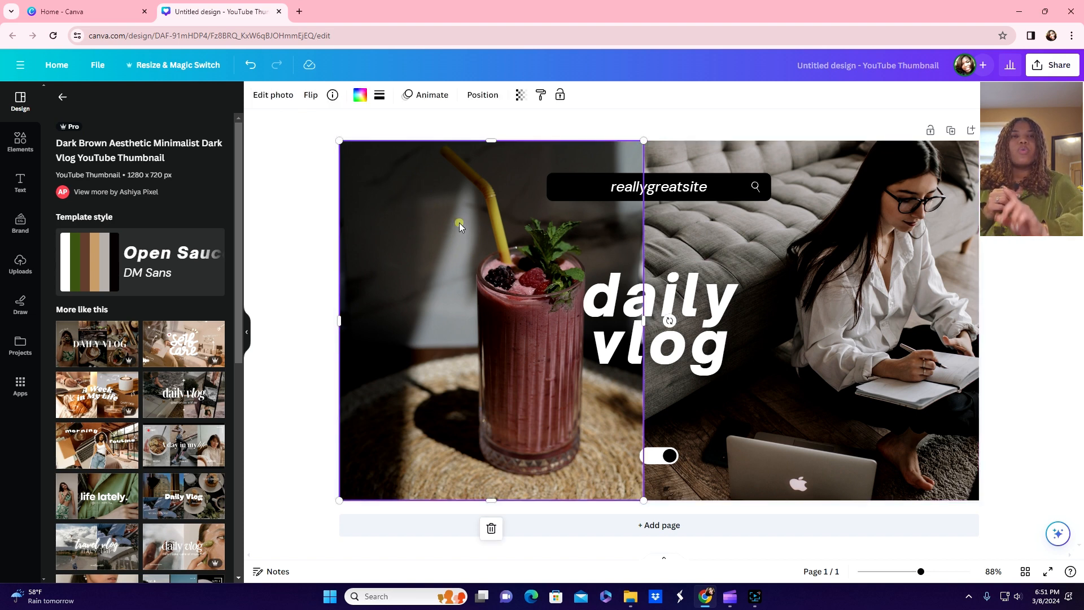
key("Delete")
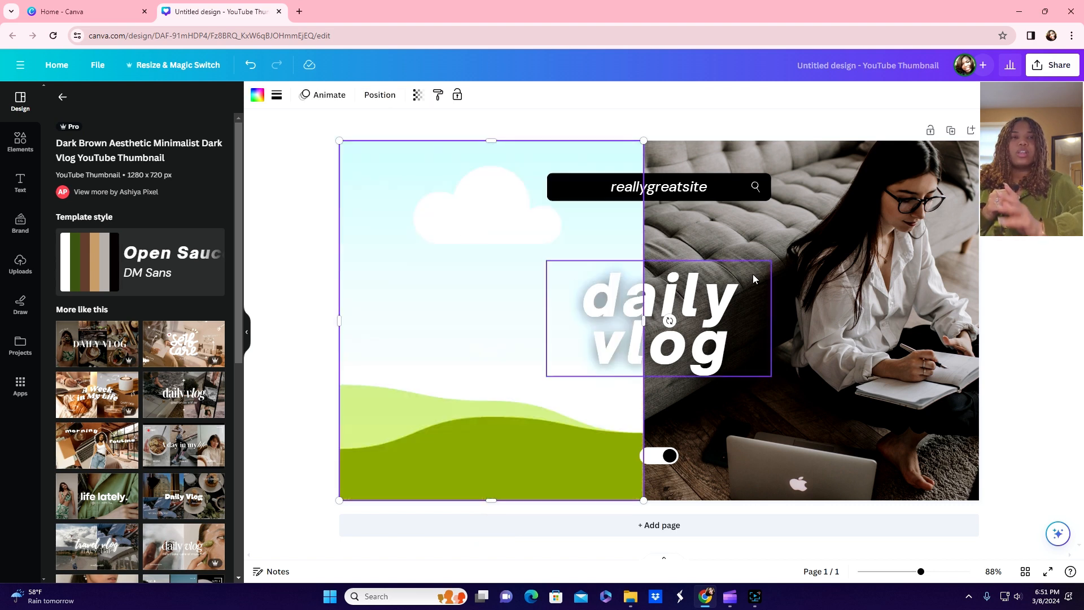
left_click(812, 240)
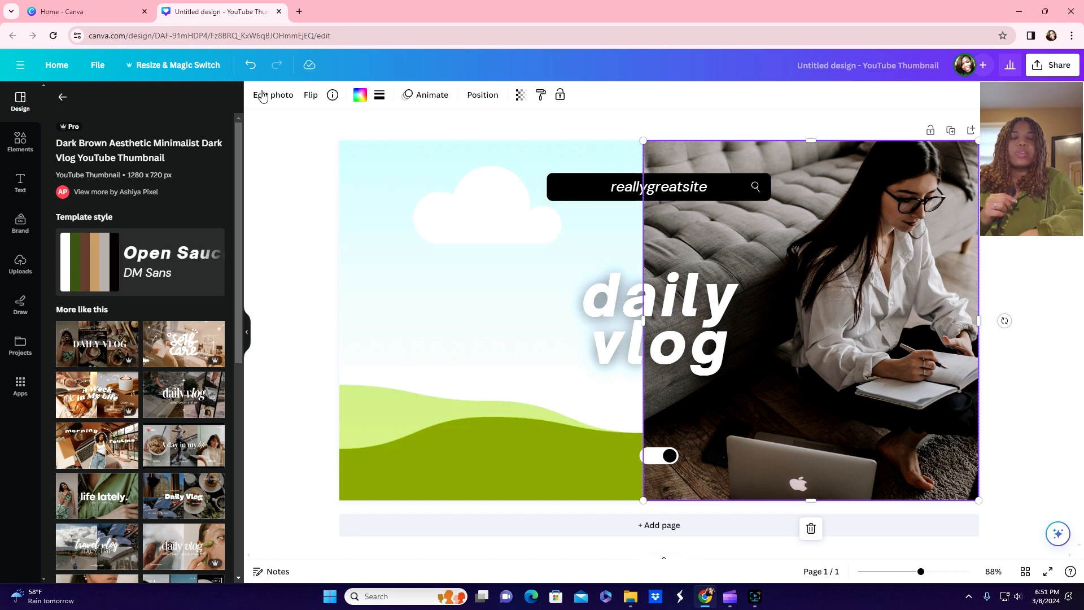
Step: Upload the 'a bur and lat' screenshot from Pictures > Screenshots to Canva's Uploads
left_click(19, 275)
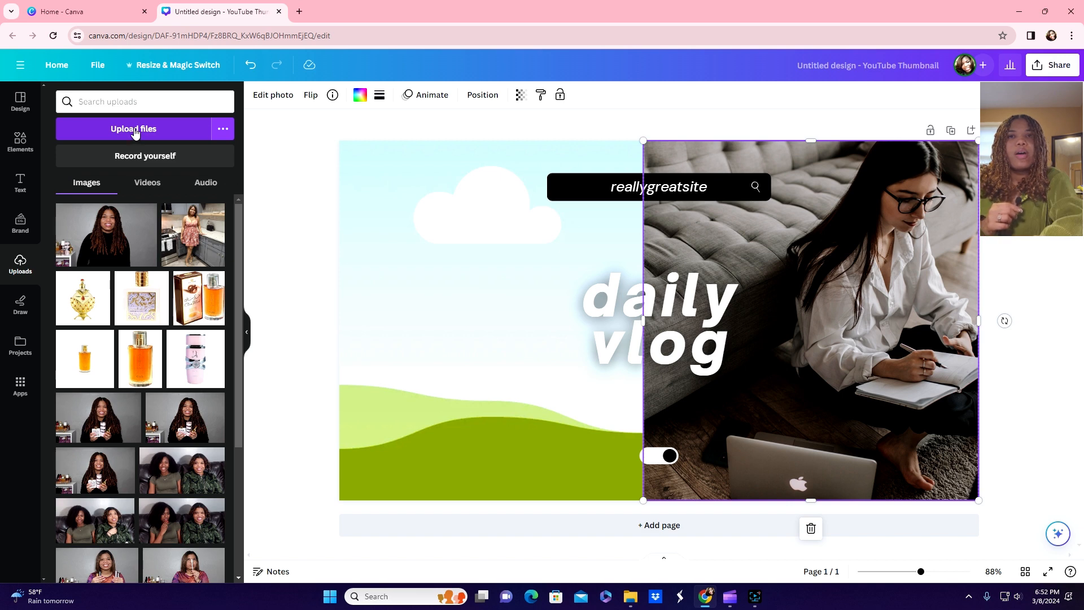
left_click(134, 129)
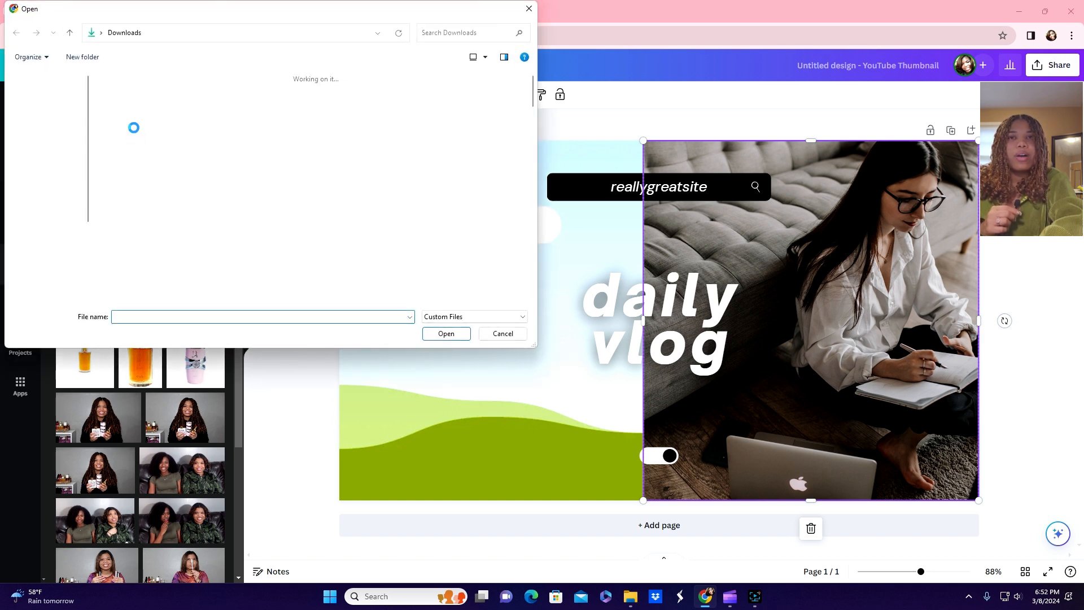
left_click_drag(181, 9, 179, 81)
left_click(52, 237)
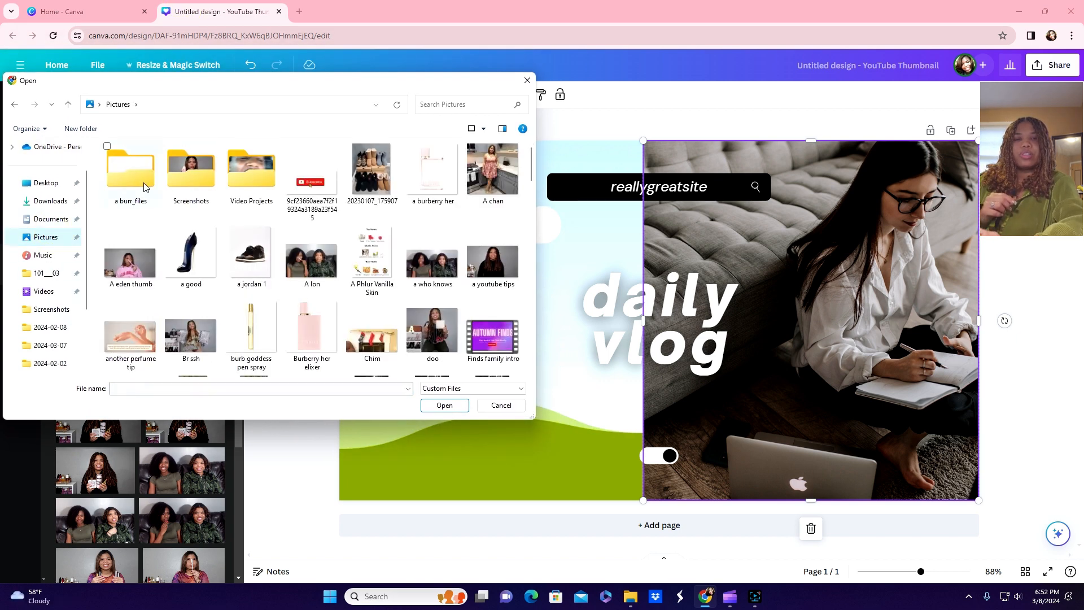
left_click(198, 182)
double_click(198, 181)
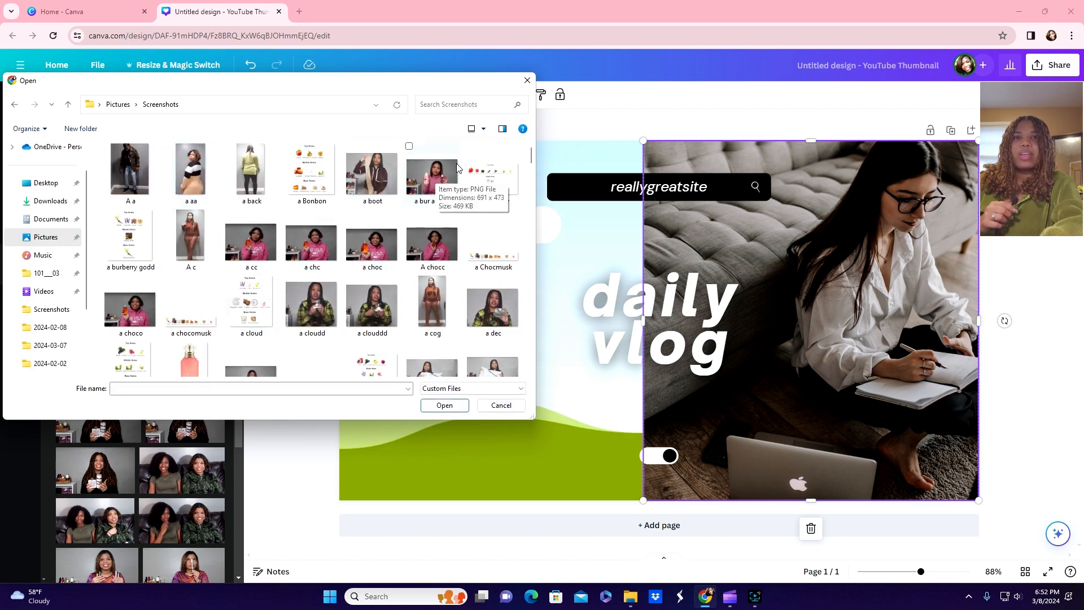
double_click(432, 174)
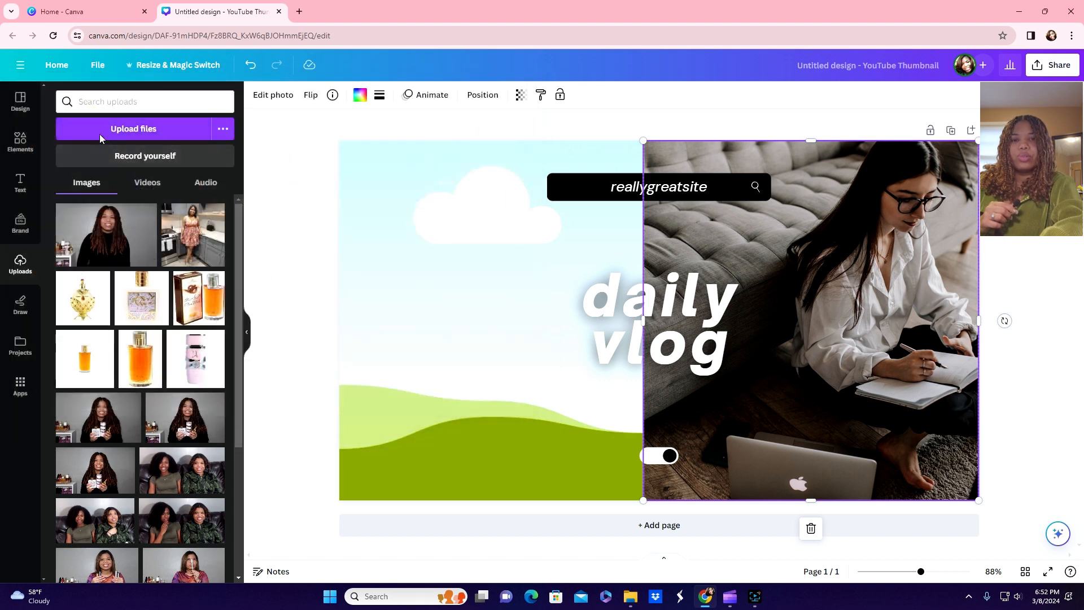
Step: Upload the 'a la and bbur' and 'a lata' screenshots as well
left_click(113, 129)
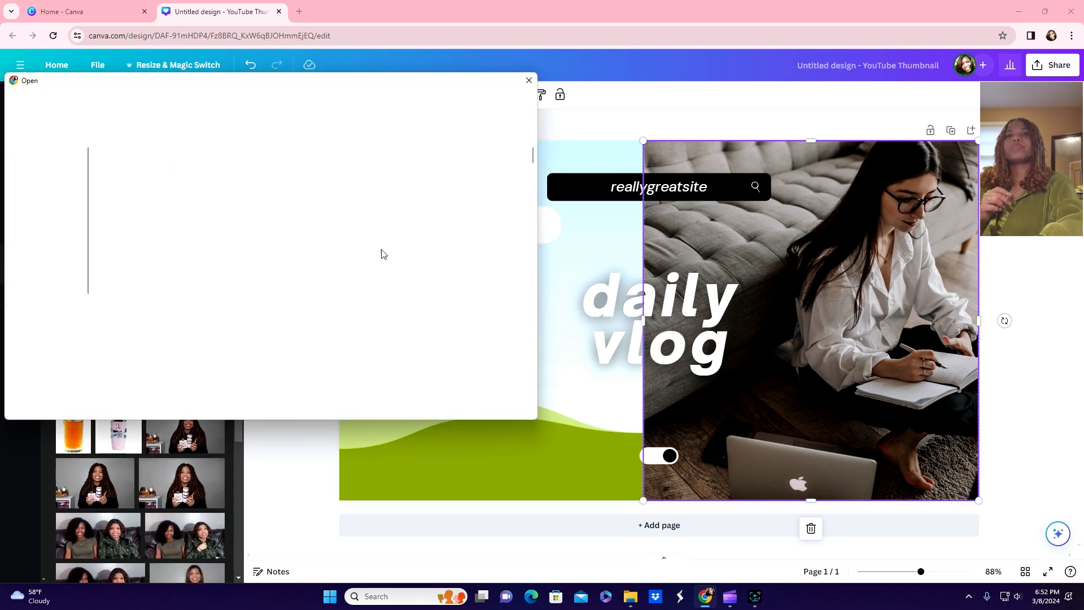
scroll(414, 284, "down", 4)
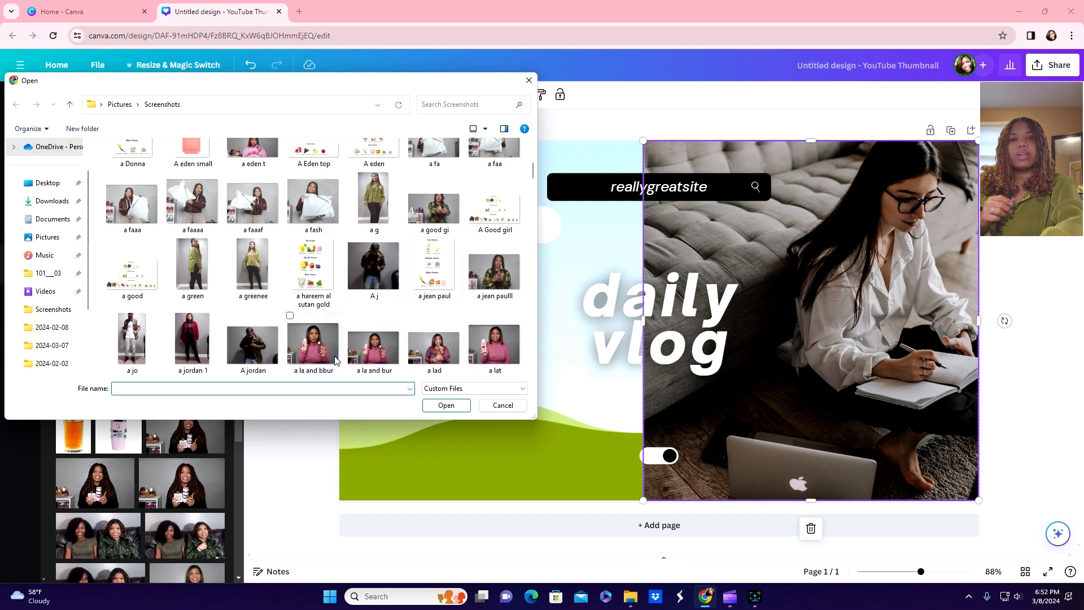
double_click(308, 350)
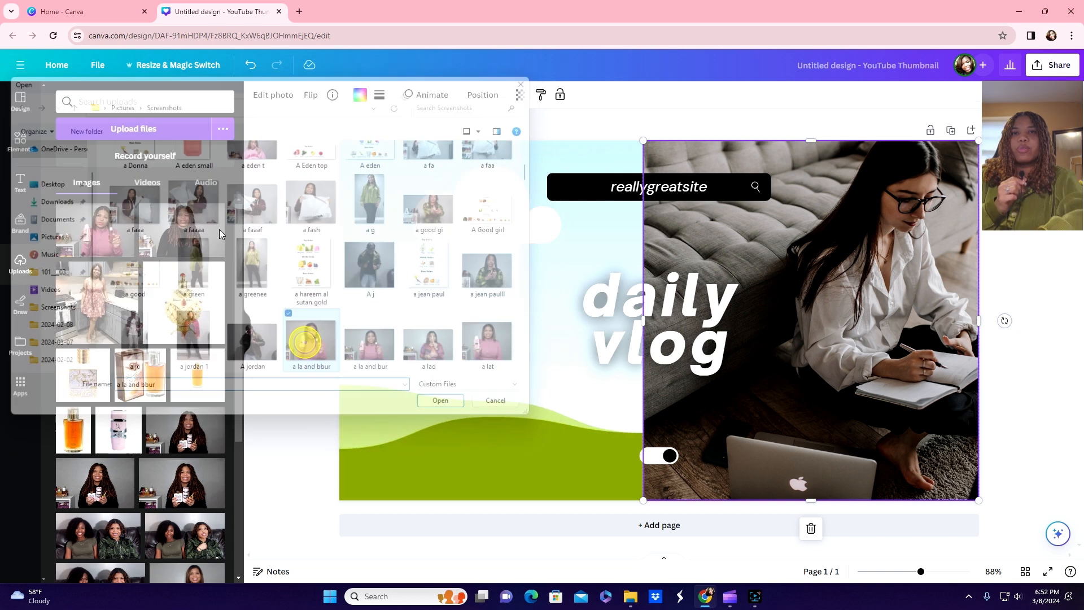
left_click(143, 129)
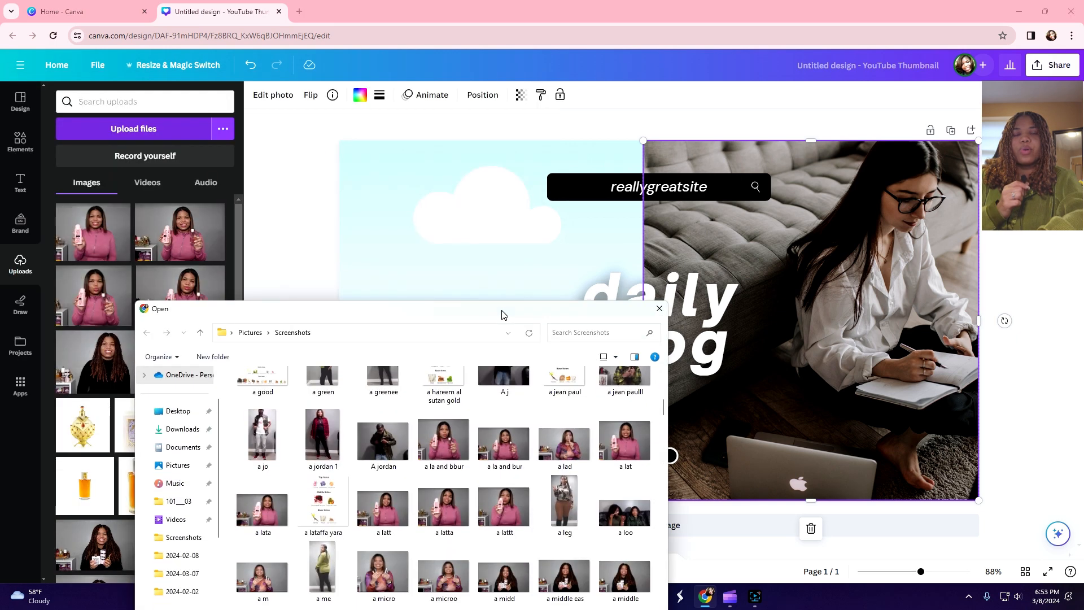
left_click_drag(505, 314, 523, 247)
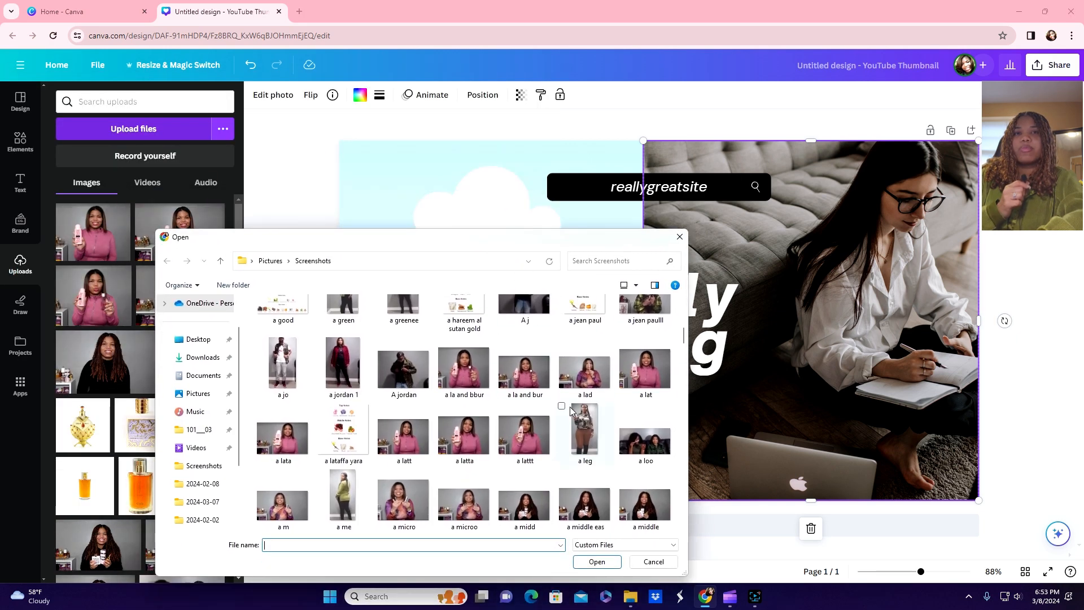
double_click(293, 446)
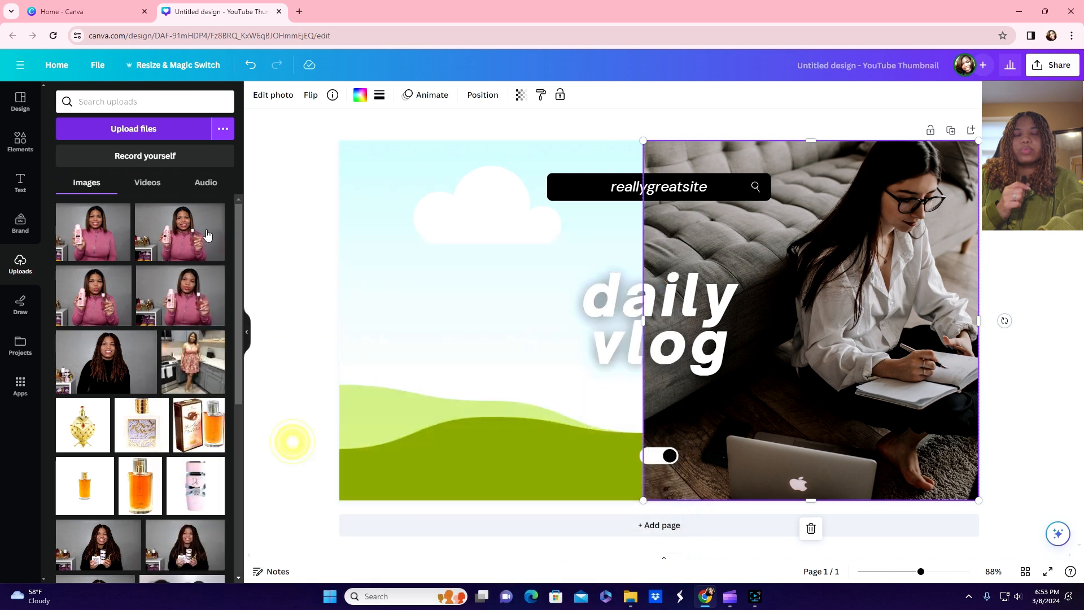
left_click(133, 127)
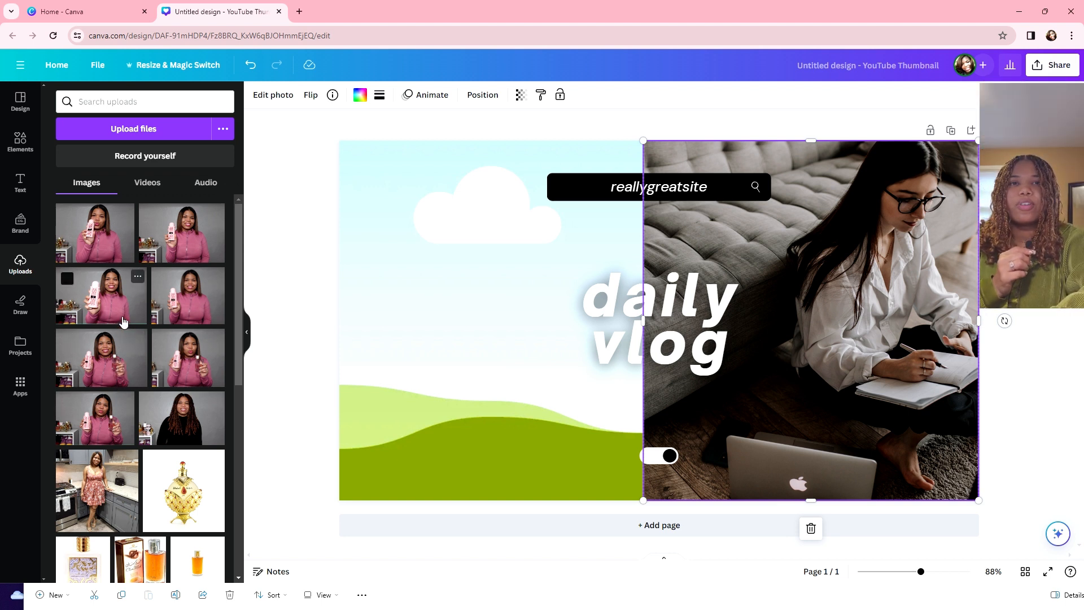
Step: Drop a perfume photo into the left frame and delete the 'daily vlog' headline text
left_click_drag(110, 371, 442, 298)
left_click(441, 298)
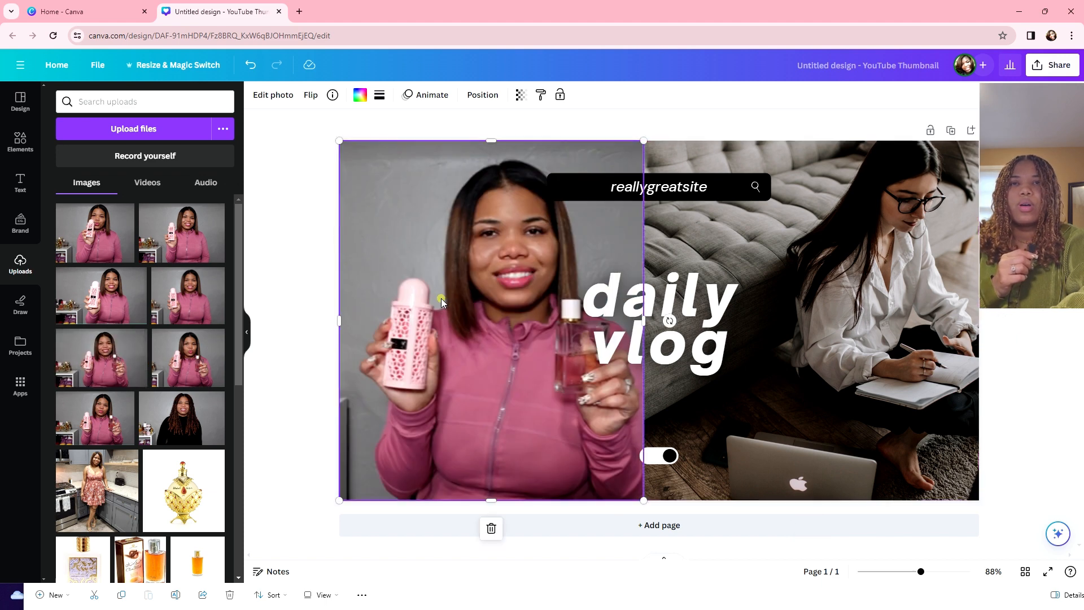
left_click(644, 314)
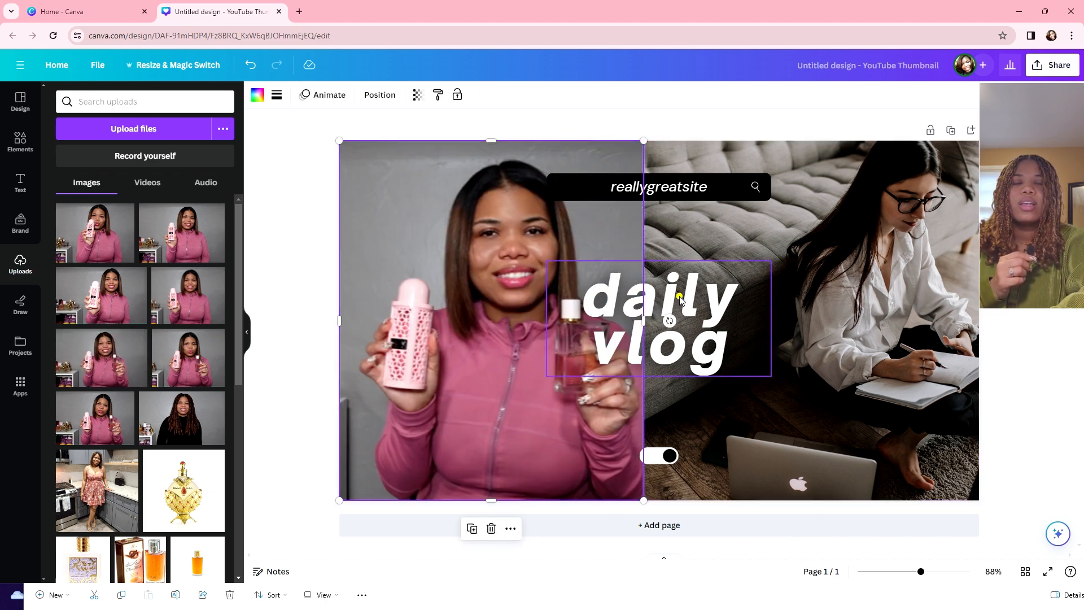
left_click_drag(681, 299, 739, 362)
double_click(739, 363)
key("BackSpace")
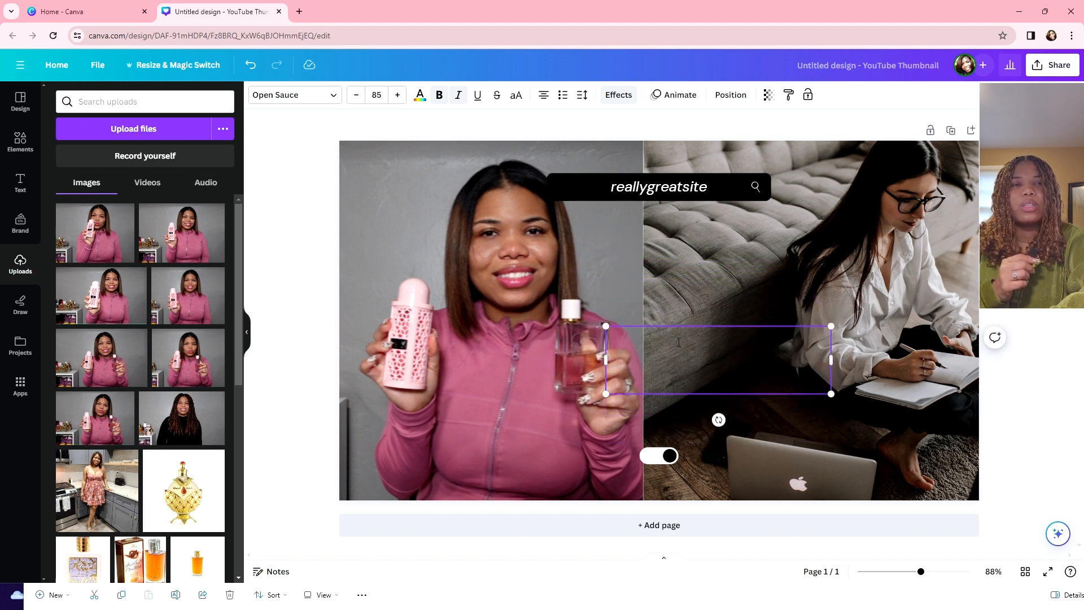
Step: Move the search bar aside, shift the perfume photo into the right frame, and delete the old photo
left_click(680, 261)
left_click(663, 192)
left_click_drag(661, 180, 715, 304)
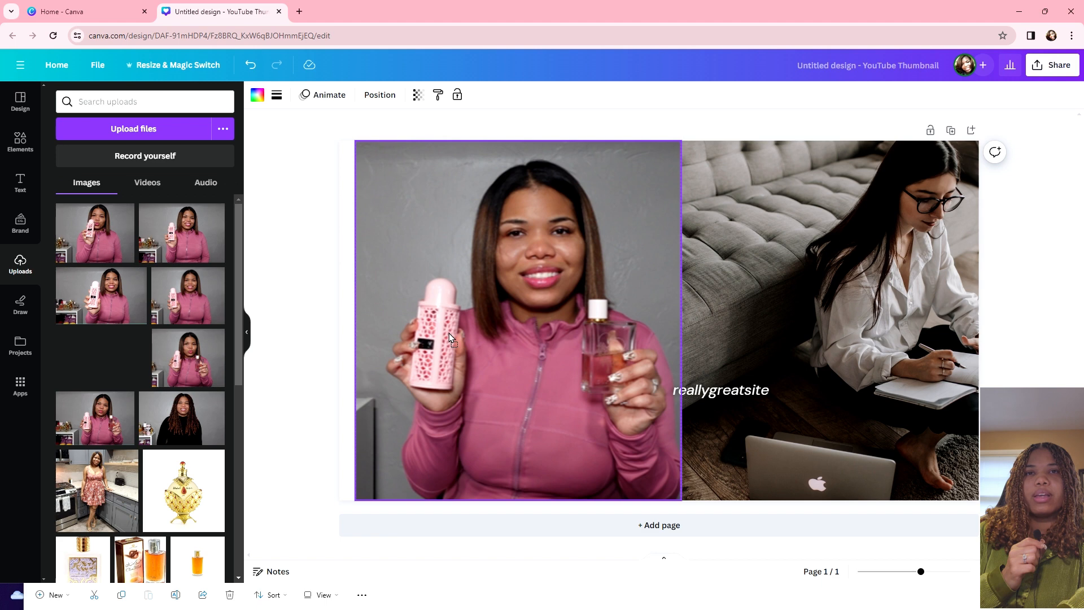
left_click_drag(449, 333, 687, 268)
left_click(779, 324)
key("Delete")
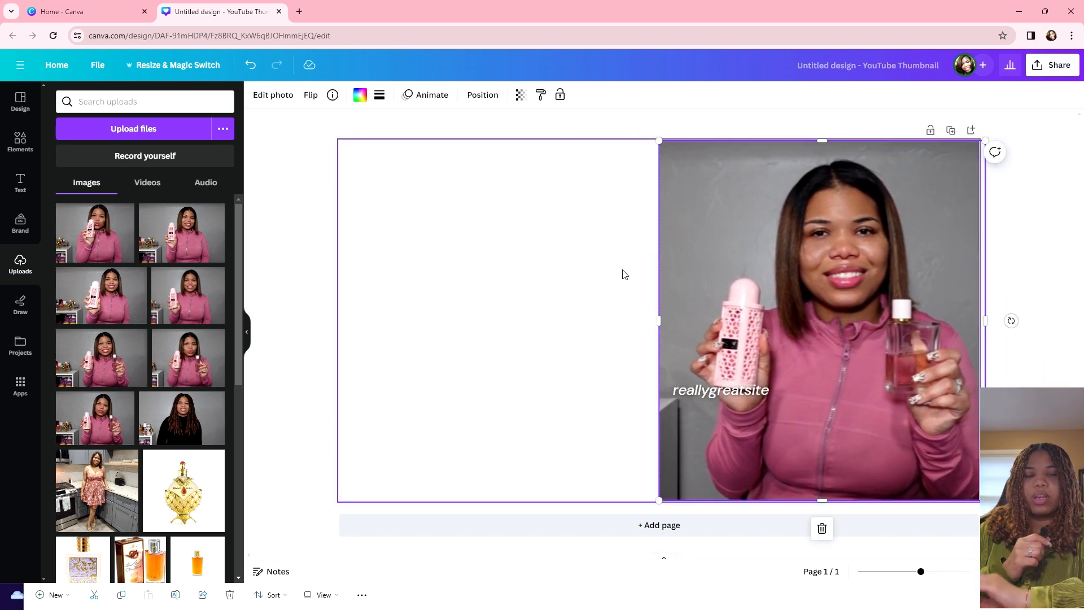
Step: Add a second perfume photo stretched to fill the left half, then bring up photo effects for the right photo
left_click(674, 317)
mouse_move(659, 321)
left_mouse_down()
mouse_move(615, 322)
mouse_move(656, 322)
left_mouse_up()
left_click_drag(188, 295, 389, 234)
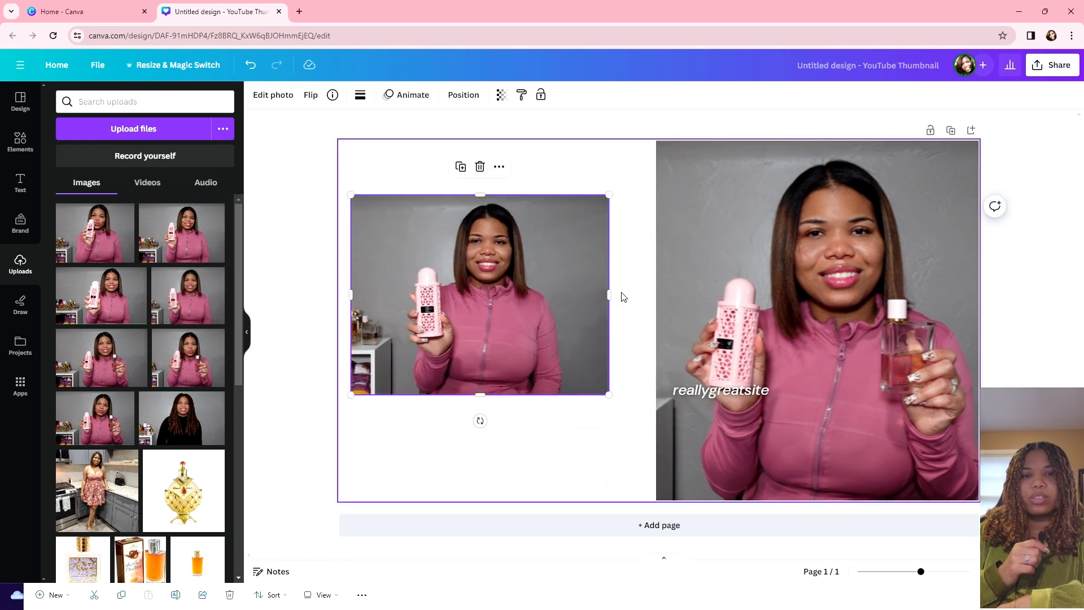
left_click_drag(611, 293, 656, 294)
left_click_drag(508, 192, 509, 140)
left_click_drag(349, 265, 326, 267)
left_click_drag(494, 393, 480, 506)
left_click(848, 205)
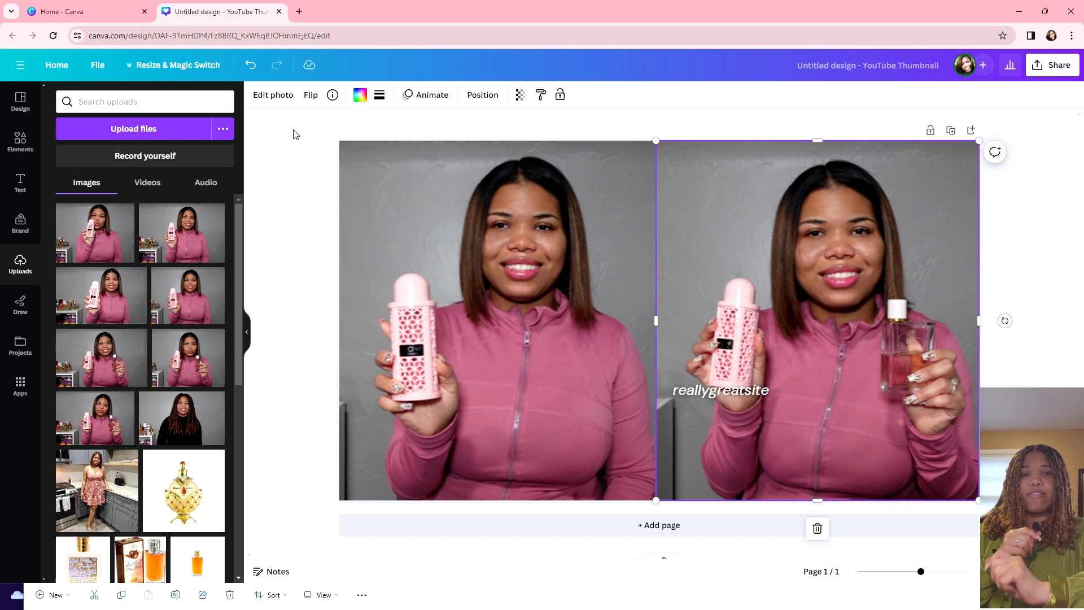
left_click(272, 95)
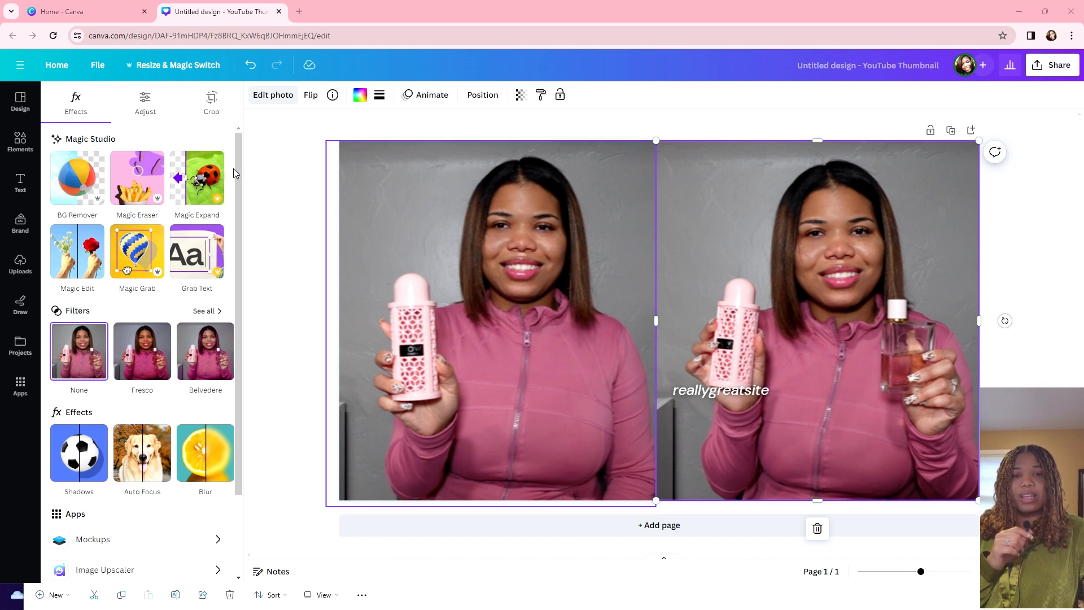
Step: Use Magic Eraser at brush size 11 to remove the spots on the woman's cheek
left_click(133, 191)
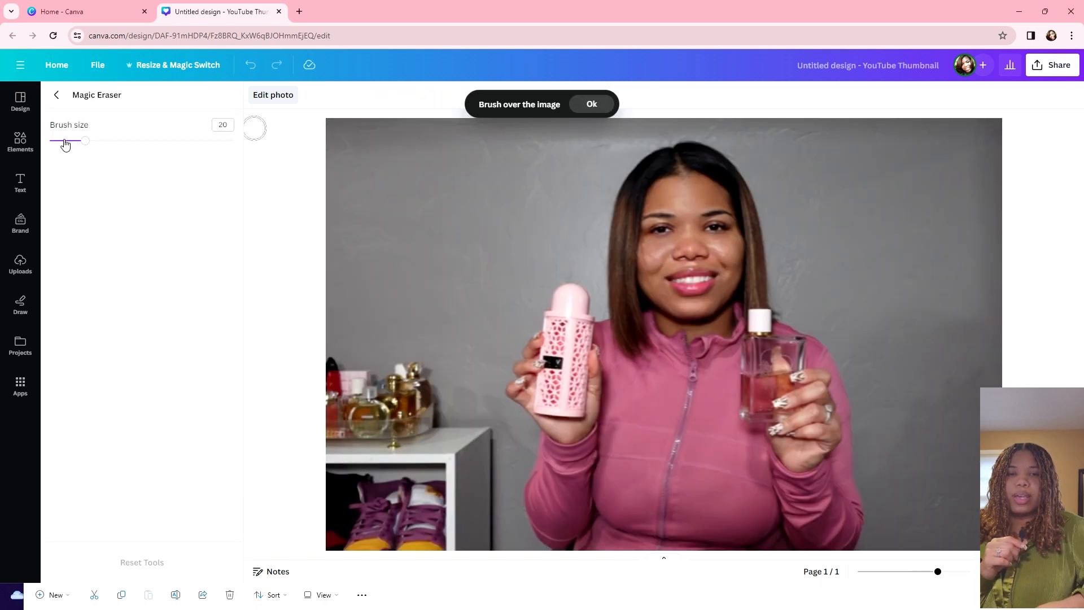
left_click_drag(65, 141, 68, 141)
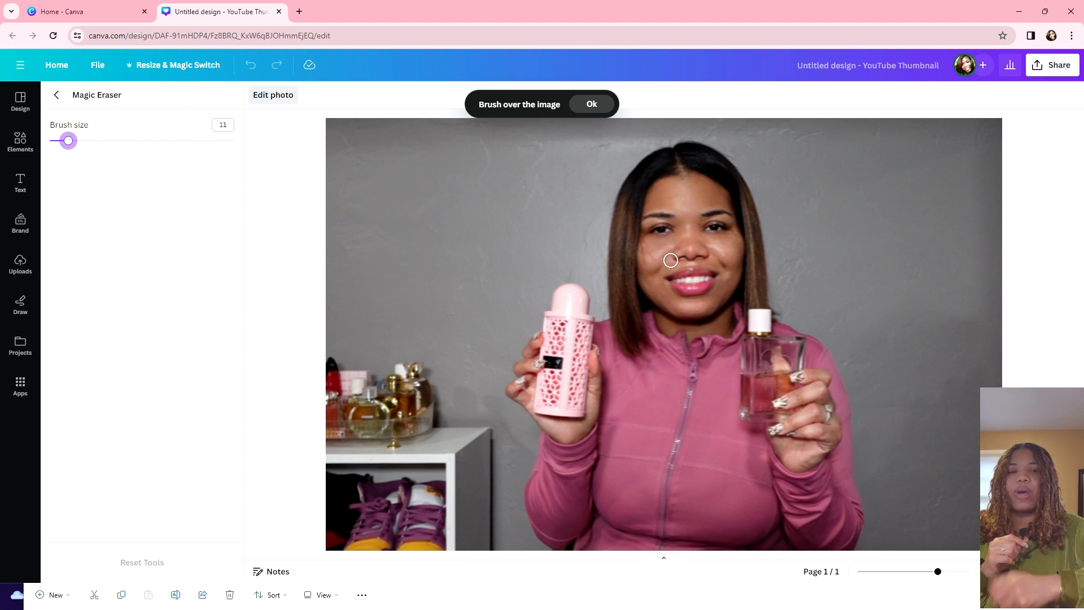
left_click_drag(649, 244, 648, 247)
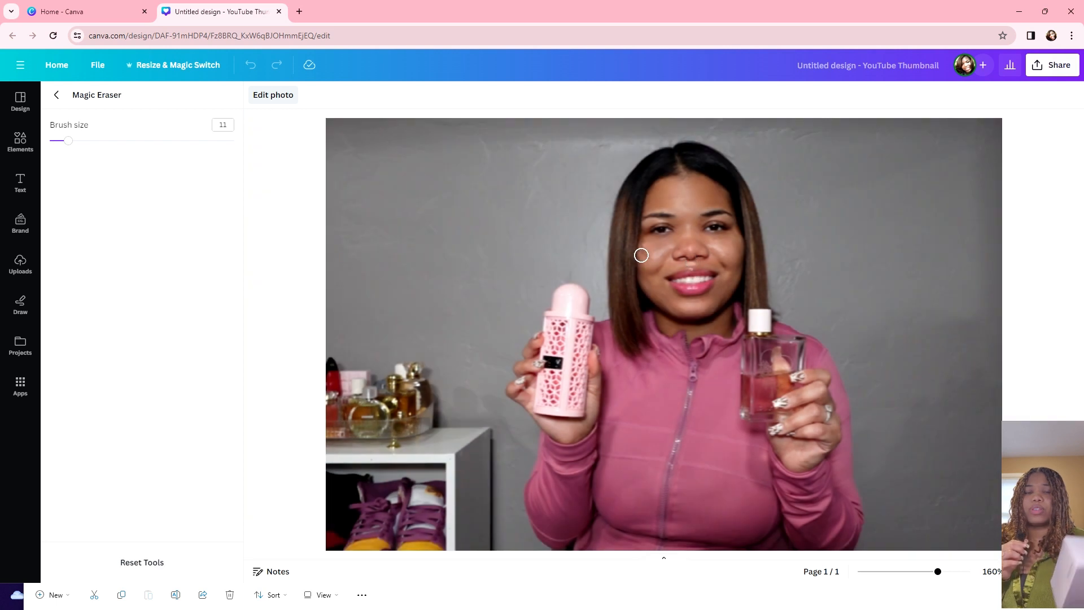
left_click_drag(647, 246, 648, 265)
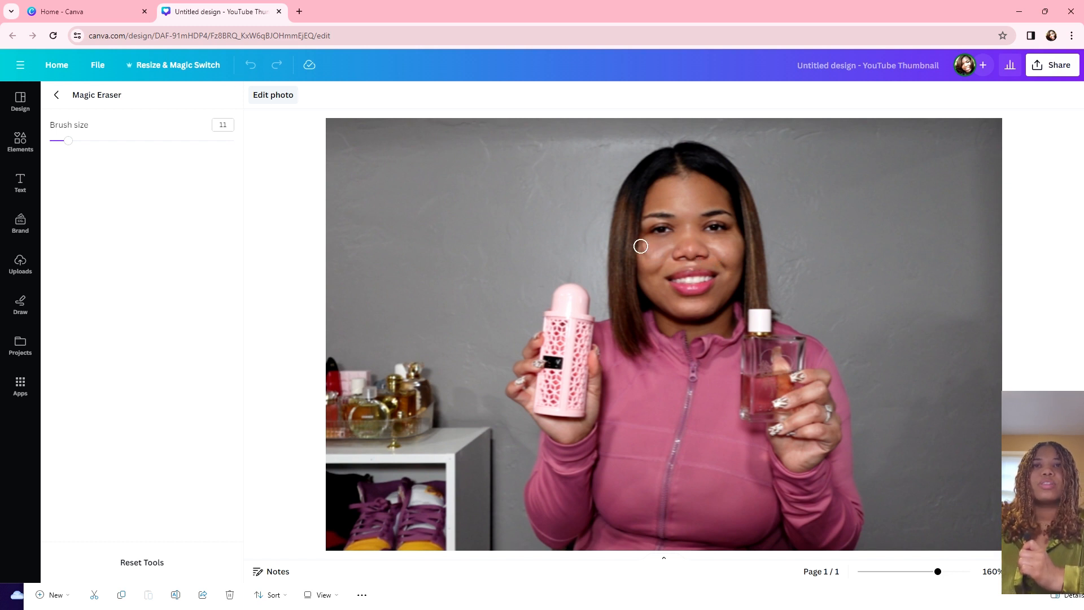
left_click_drag(640, 246, 644, 263)
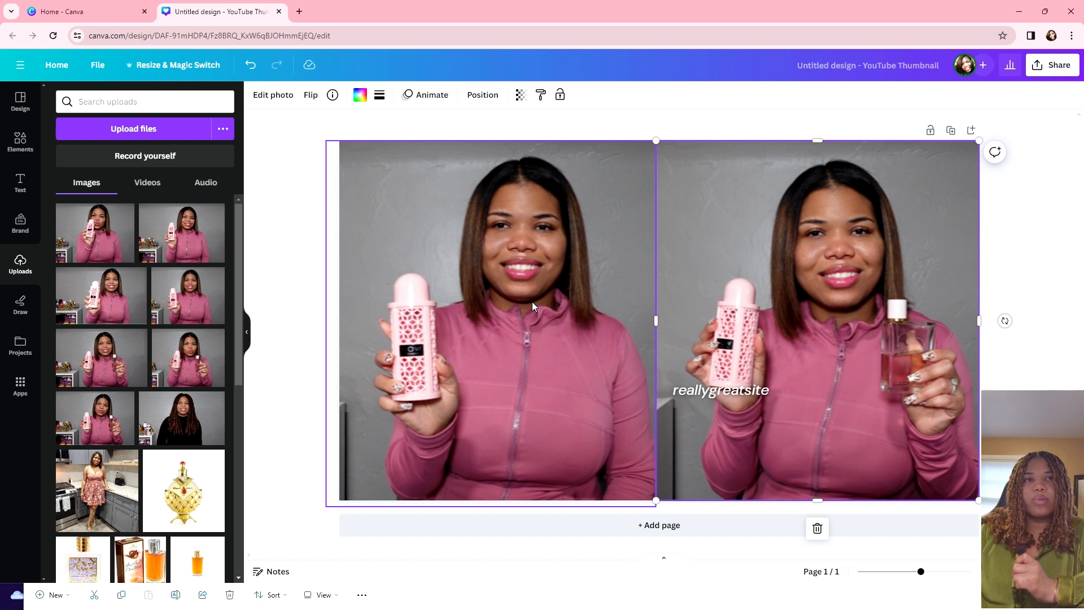
Step: Nudge the reallygreatsite text down, remove its italics, and switch its font to Anton
left_click(689, 391)
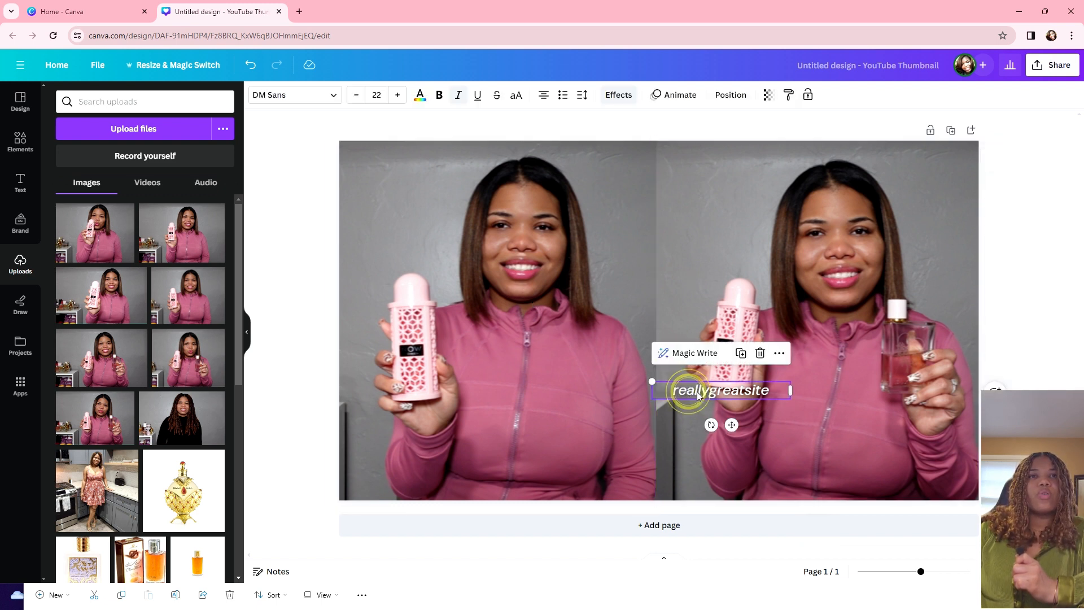
left_click_drag(703, 390, 710, 410)
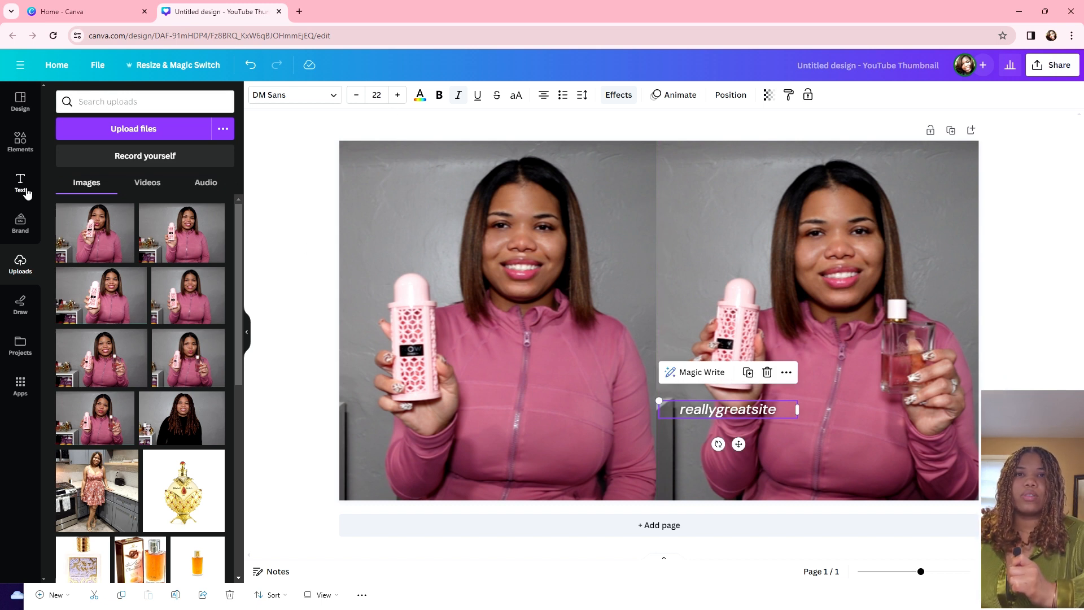
key("ctrl+i")
left_click(331, 95)
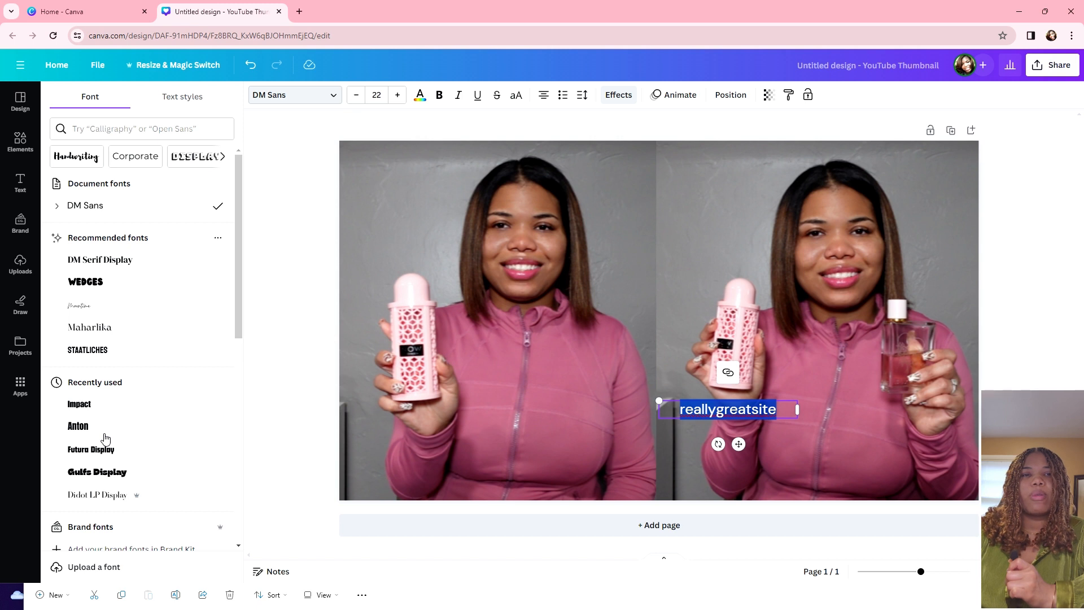
left_click(104, 430)
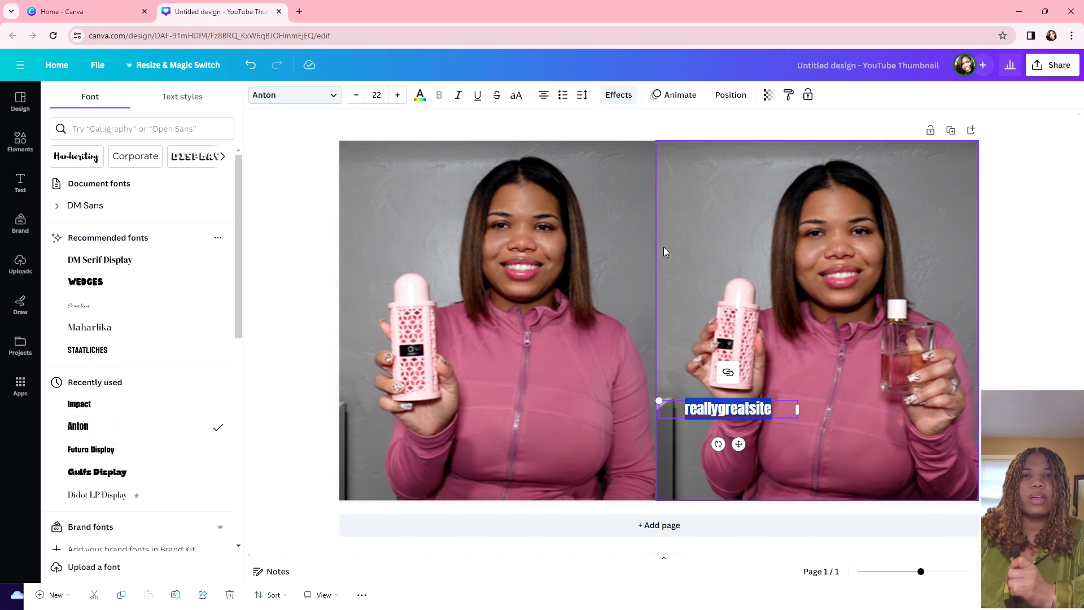
Step: Set the text to font size 70 and widen its box across both photos
left_click(397, 95)
left_click(398, 95)
left_click(398, 95)
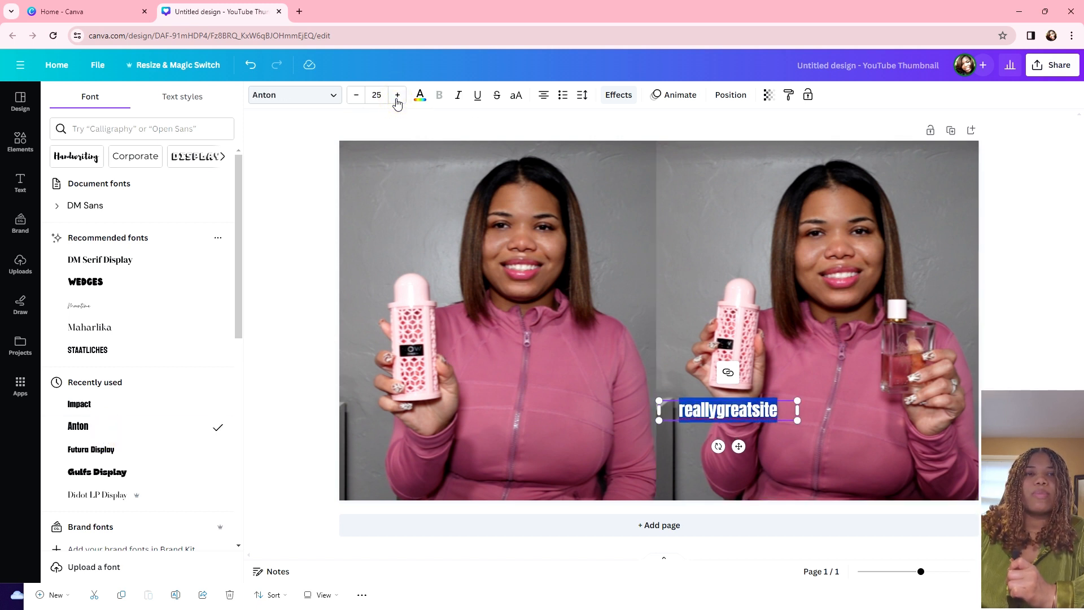
left_click_drag(659, 421, 471, 448)
left_click_drag(799, 422, 831, 424)
left_click(398, 95)
left_click(397, 94)
left_click(398, 95)
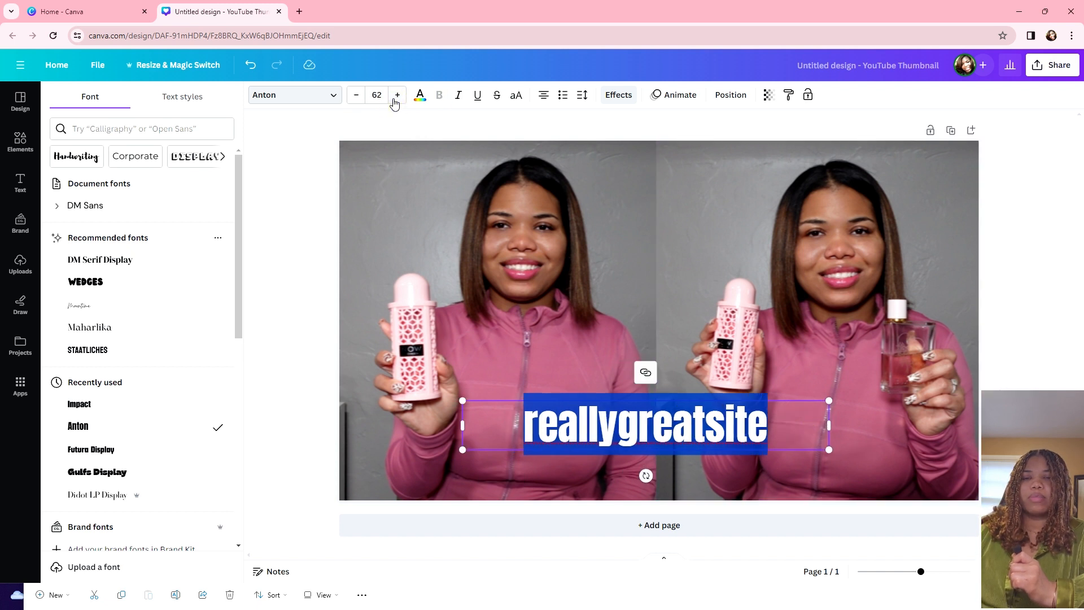
left_click(398, 95)
left_click(398, 95)
left_click(398, 95)
left_click(398, 95)
left_click(398, 94)
left_click(397, 95)
left_click(397, 95)
left_click(397, 95)
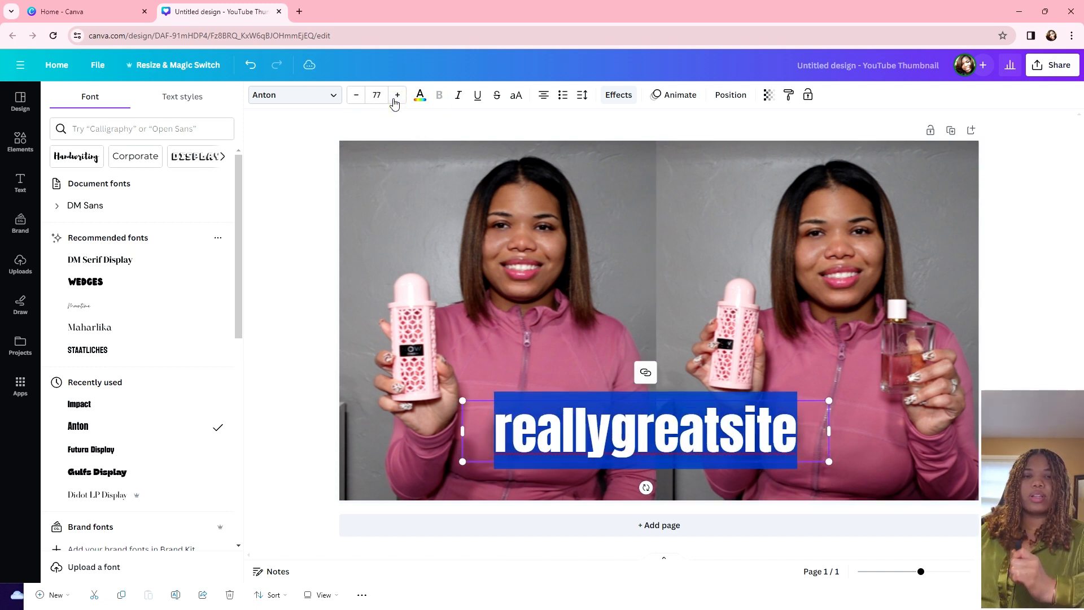
left_click(395, 101)
left_click(395, 101)
left_click(395, 100)
left_click(395, 100)
left_click(396, 101)
left_click(395, 100)
left_click(395, 100)
left_click(361, 98)
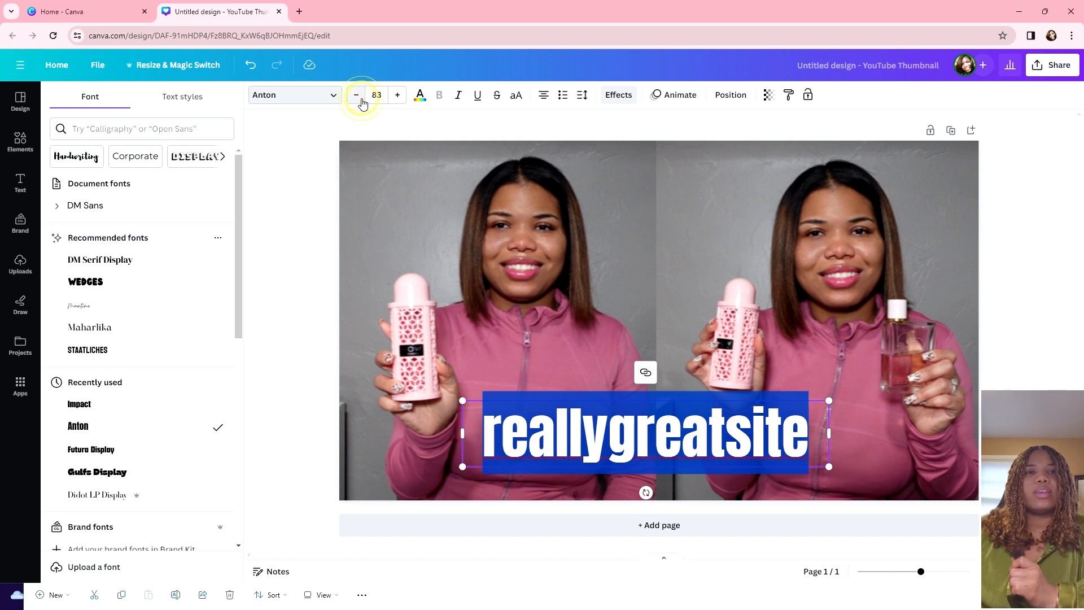
left_click(361, 99)
left_click(361, 99)
left_click(361, 99)
left_click(361, 99)
left_click(361, 99)
left_click(360, 99)
left_click(360, 99)
left_click(361, 99)
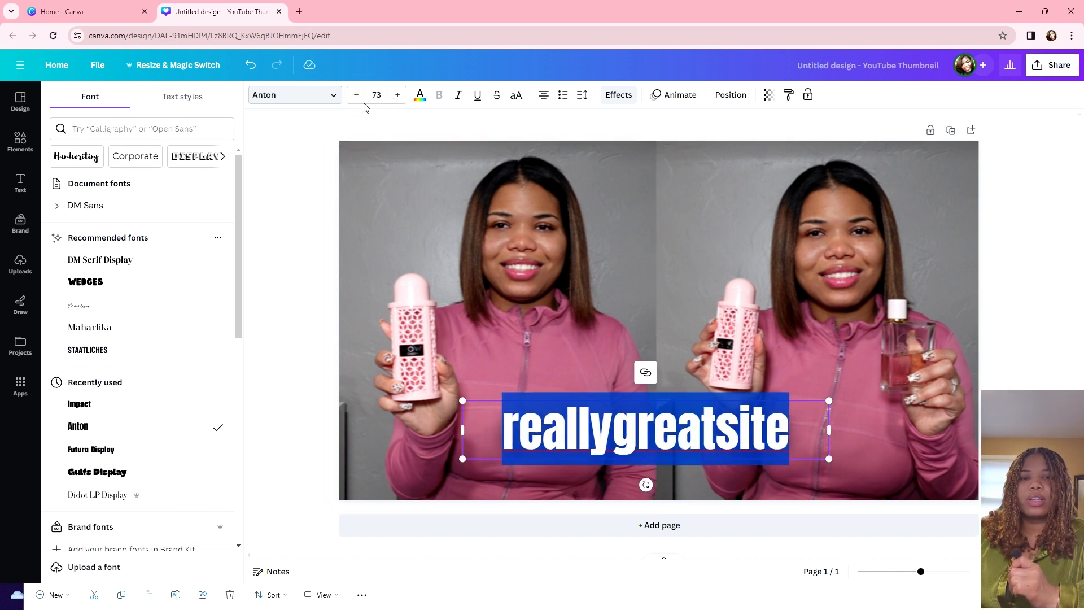
left_click(358, 97)
left_click(358, 97)
left_click(359, 99)
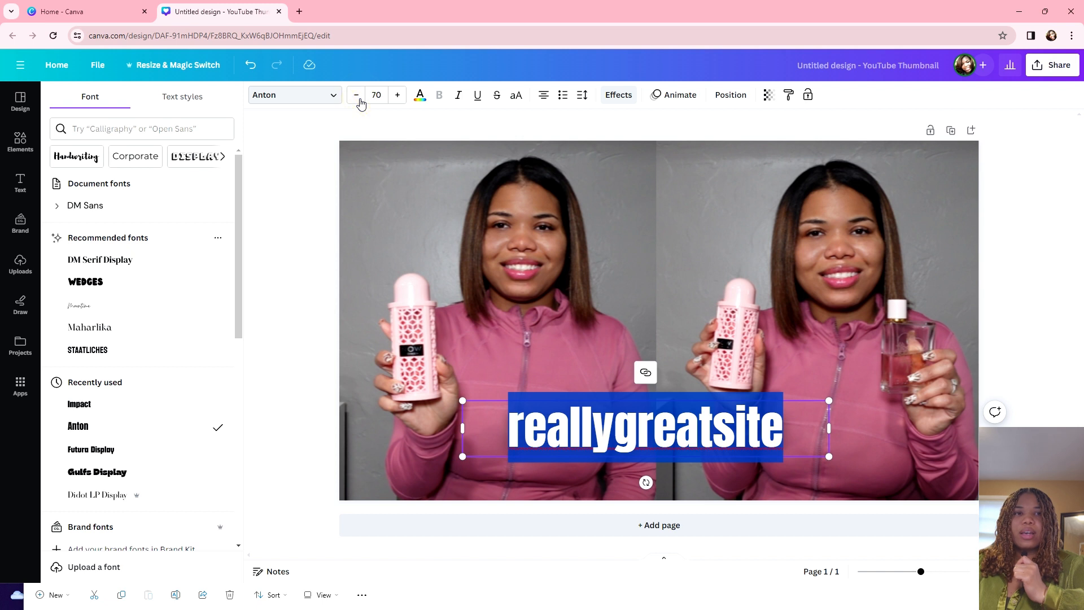
left_click(804, 431)
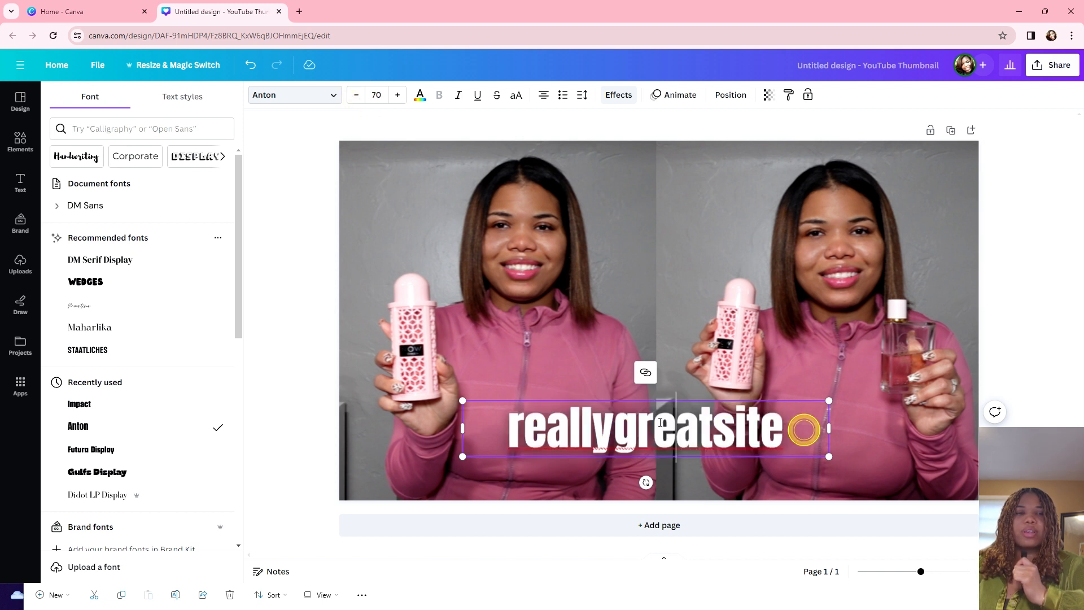
Step: Replace the text with 'The BEST Burberry Dupe' and widen the box so it fits one line
left_click_drag(503, 424, 805, 431)
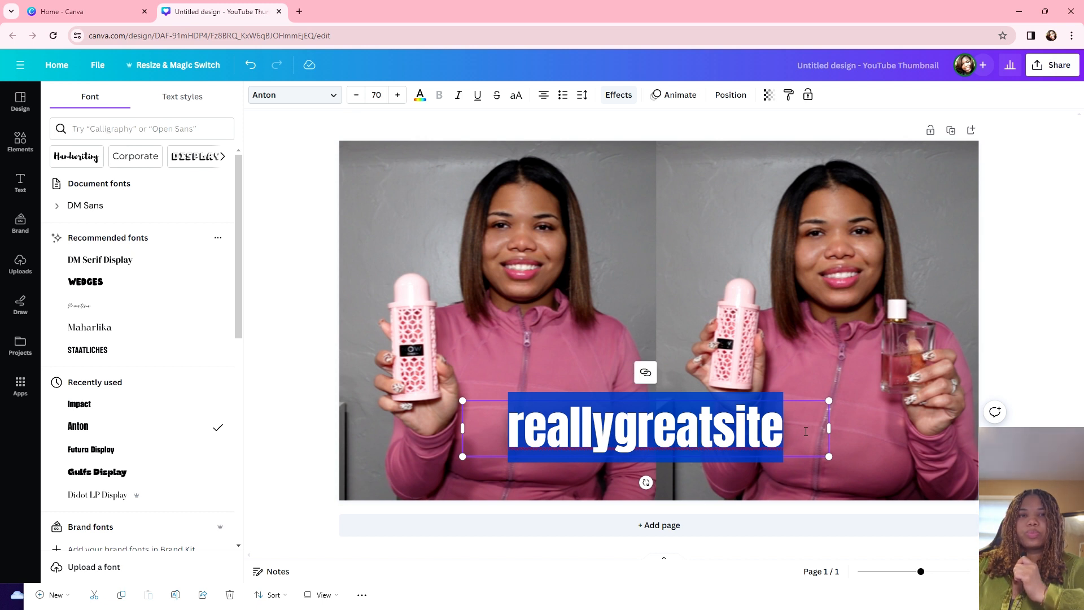
type("The BES")
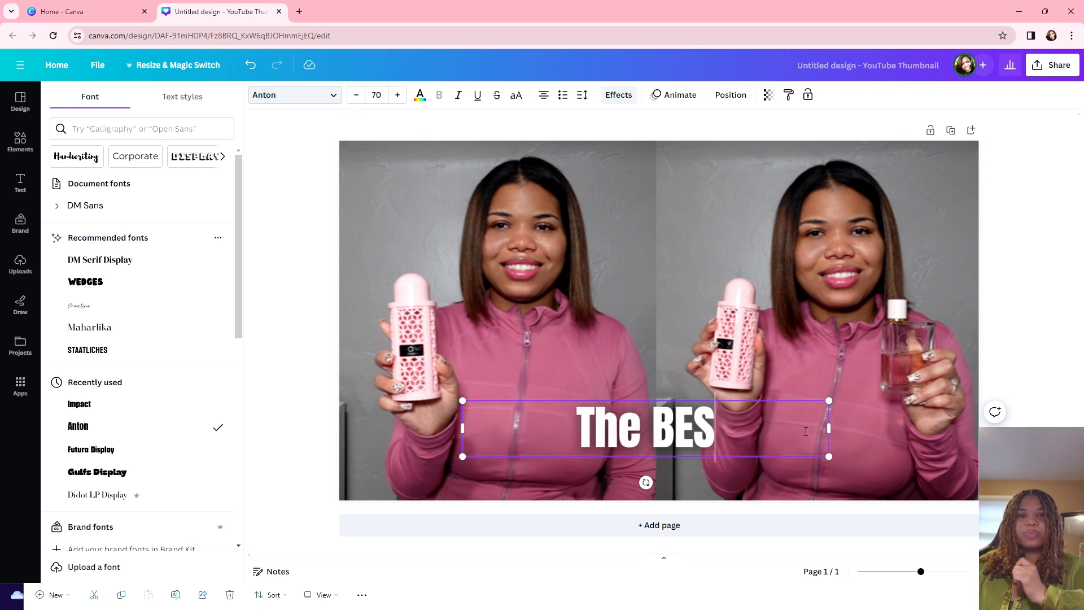
type("T Burberry")
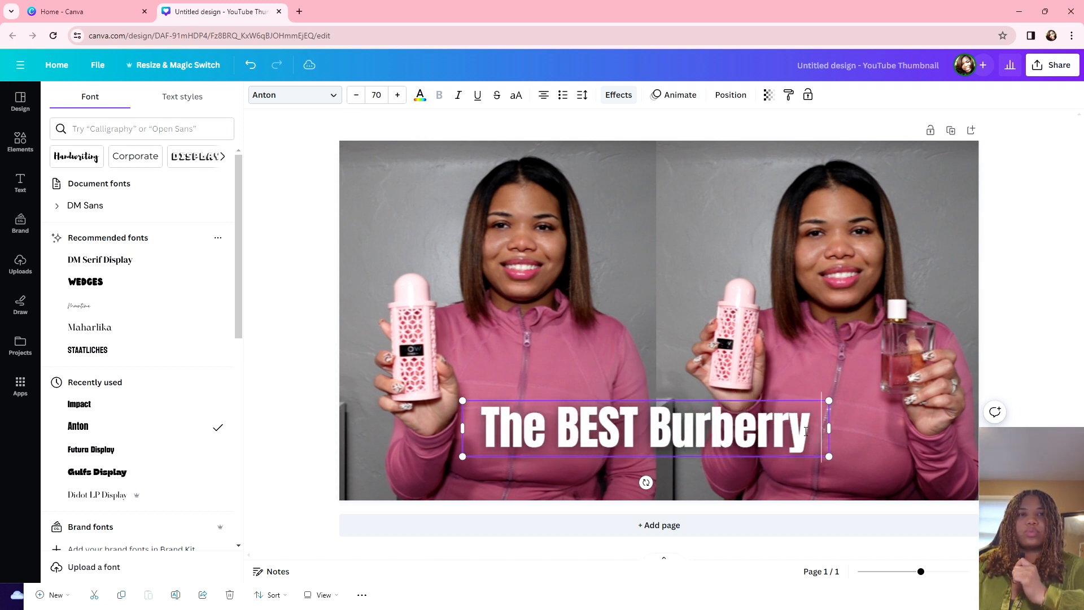
type(" Dupe")
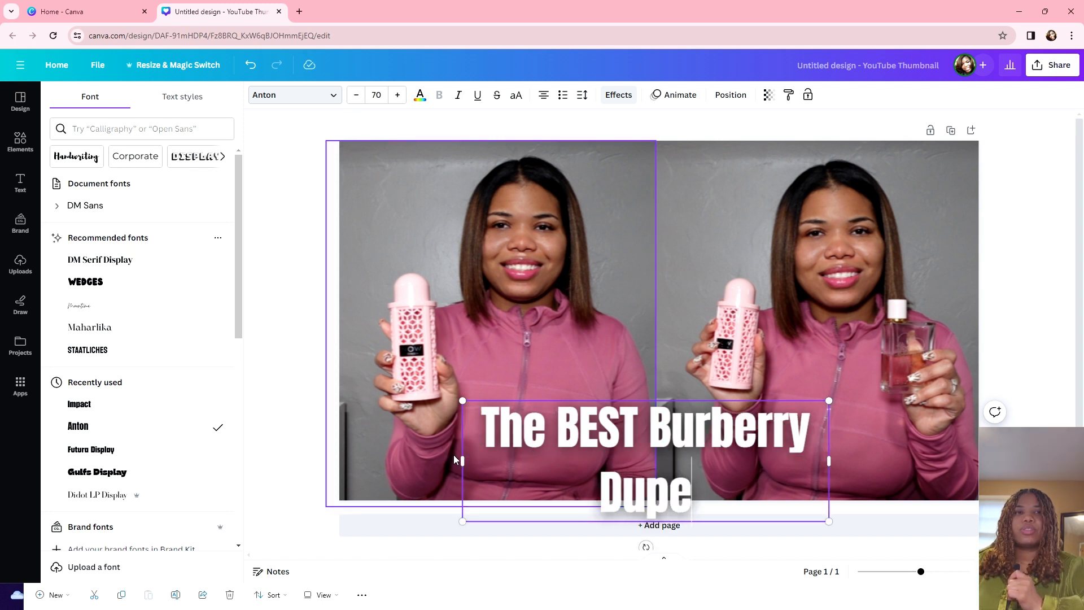
left_click_drag(461, 461, 379, 461)
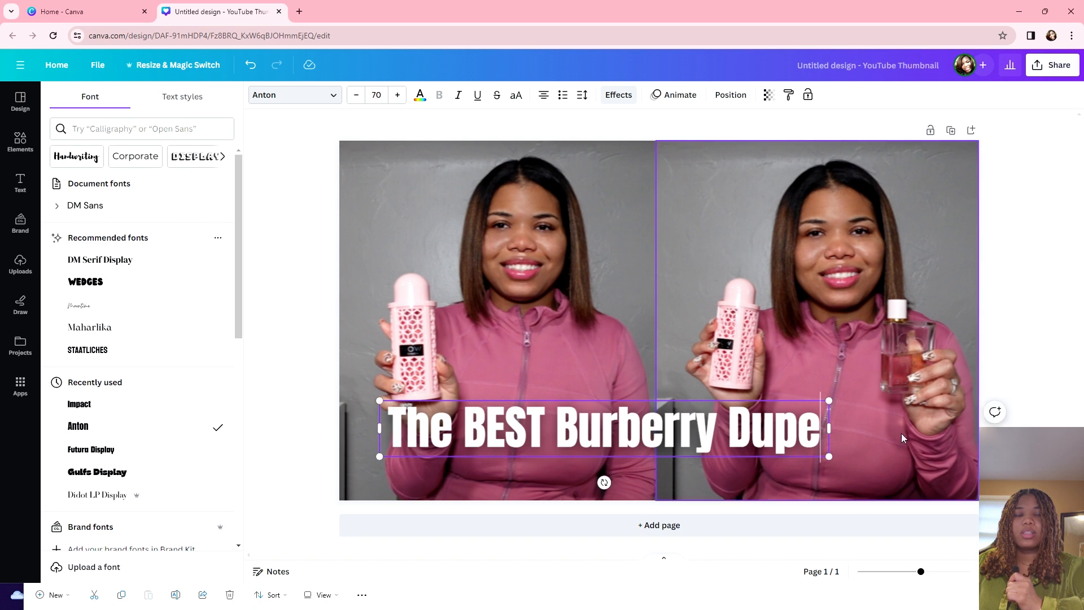
left_click_drag(829, 428, 923, 430)
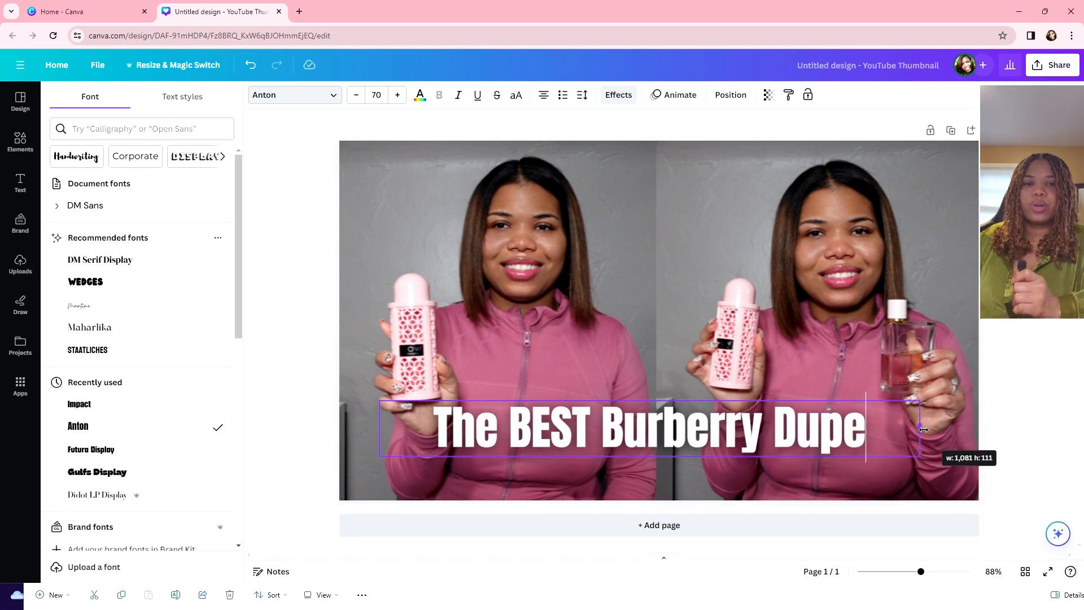
Step: Copy and paste the headline, placing the duplicate directly below the original
left_click(561, 478)
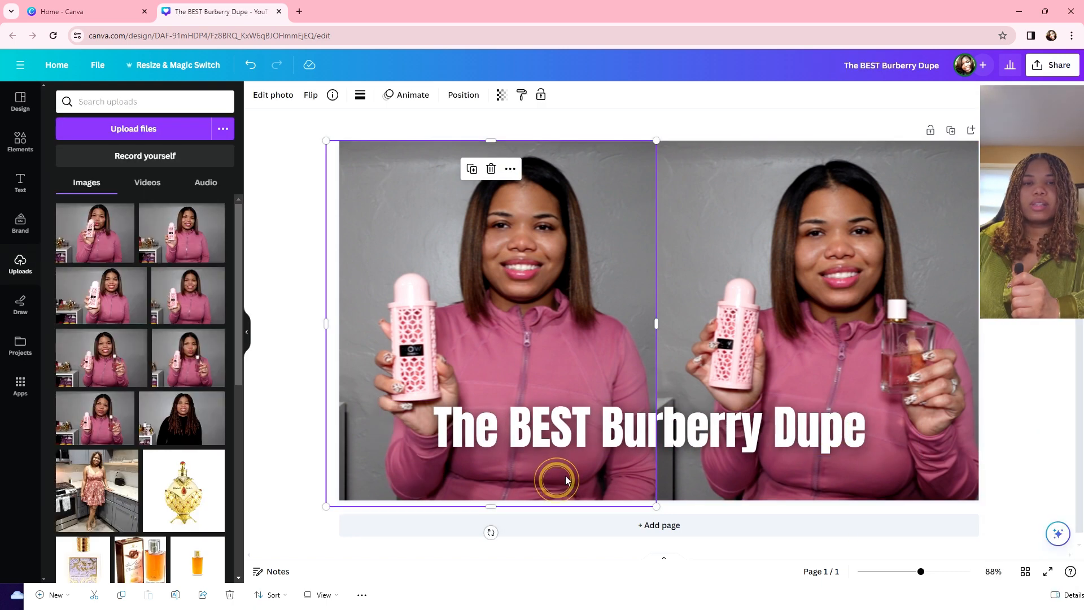
right_click(669, 439)
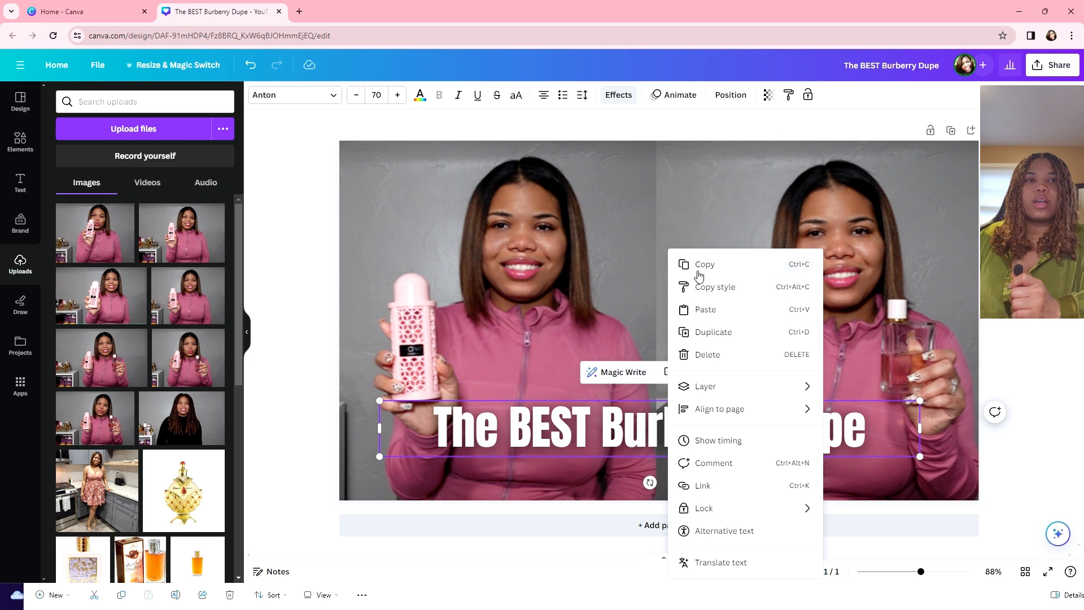
left_click(699, 275)
right_click(496, 472)
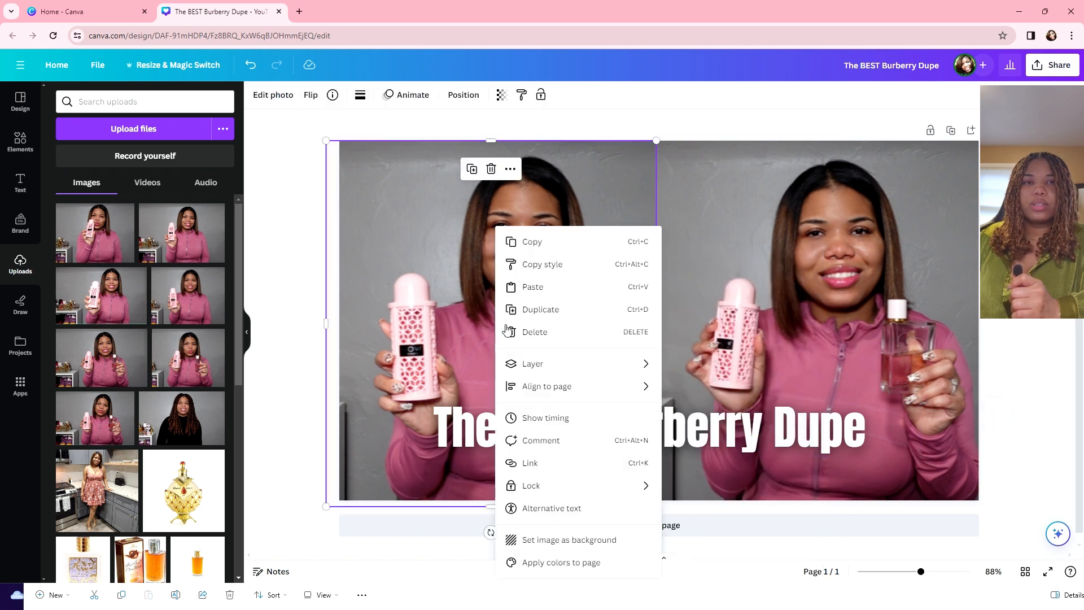
left_click(524, 288)
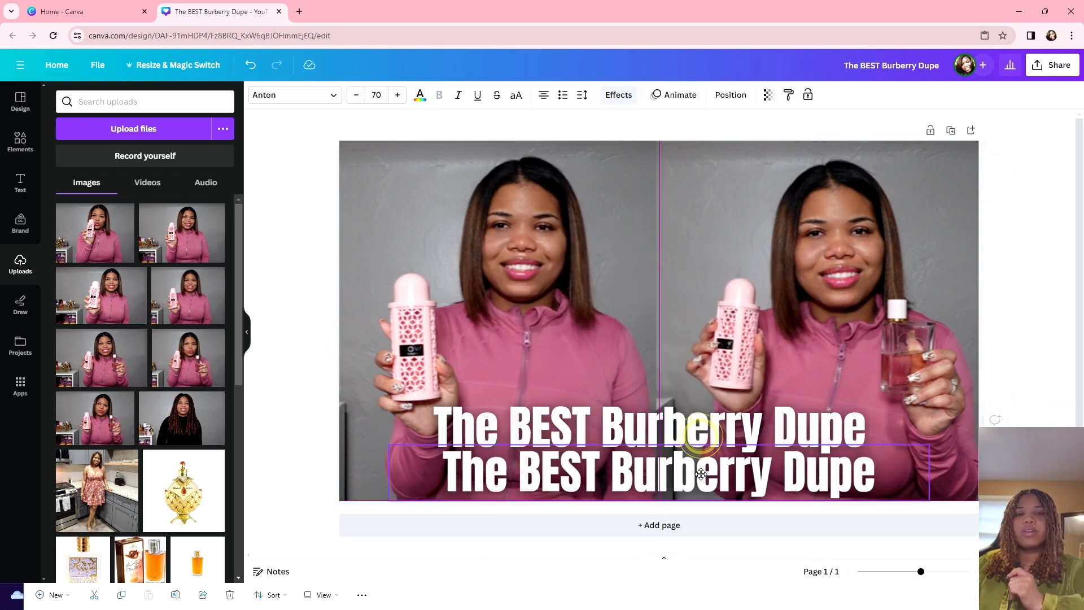
left_click_drag(701, 473, 692, 471)
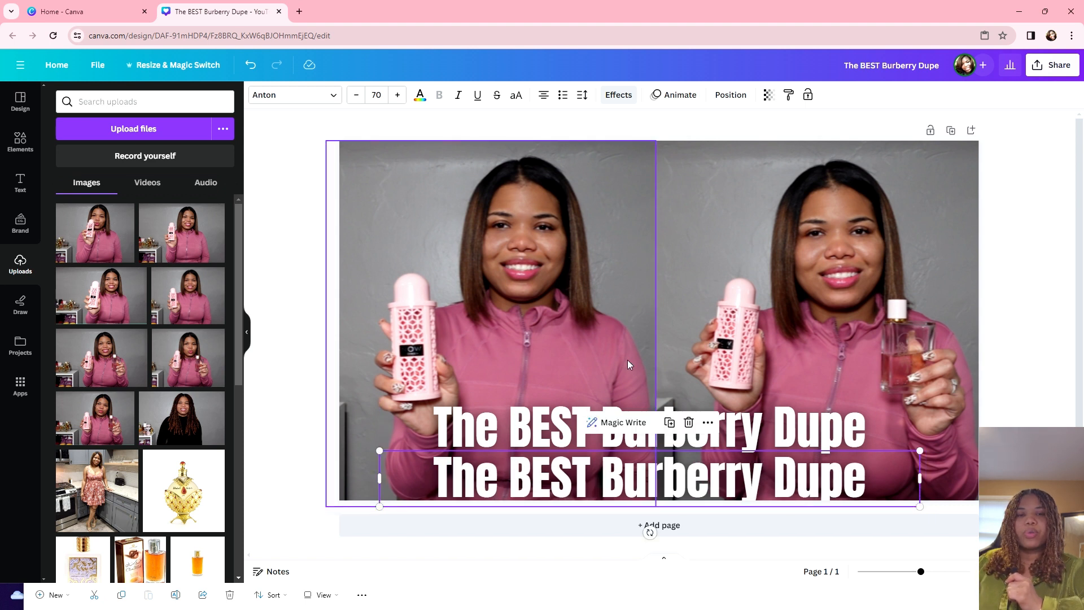
Step: Retype the duplicate to read 'Lattafa Rave Now Review'
double_click(426, 470)
type("Lata")
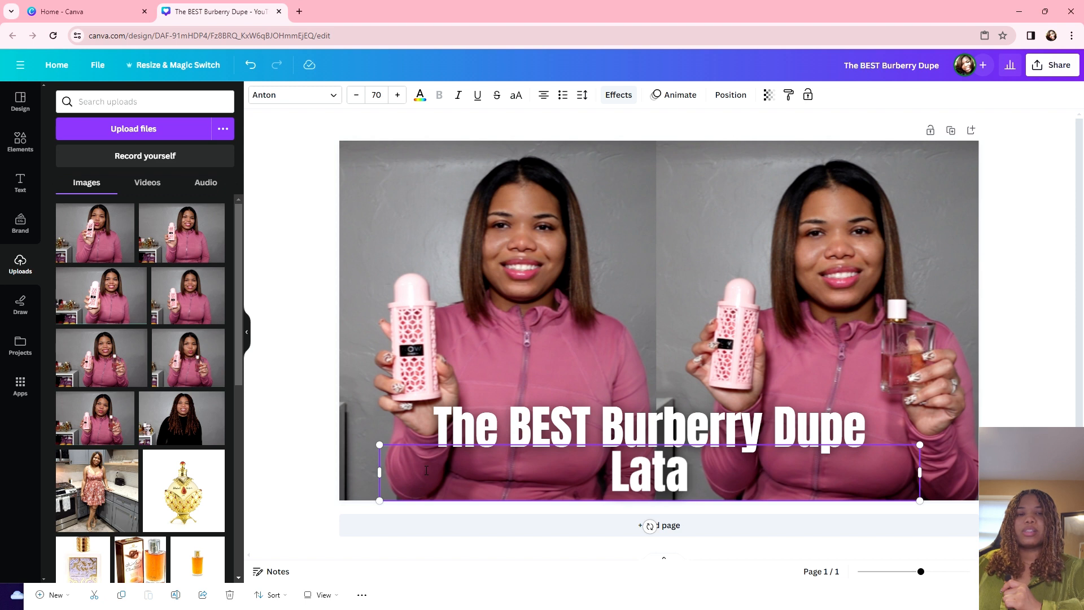
type("f")
key("BackSpace")
key("BackSpace")
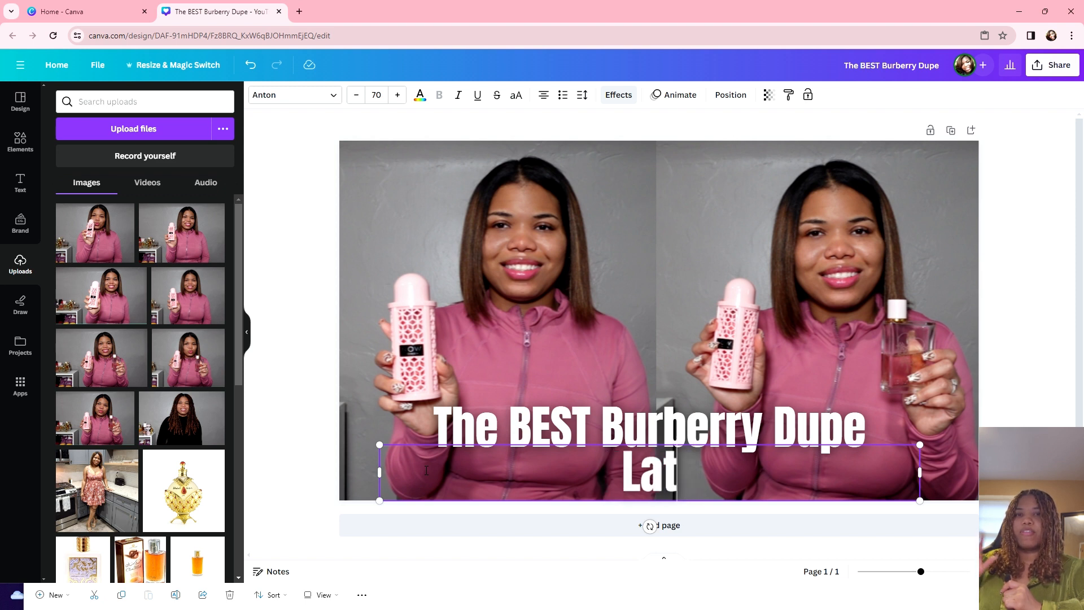
type("tafa")
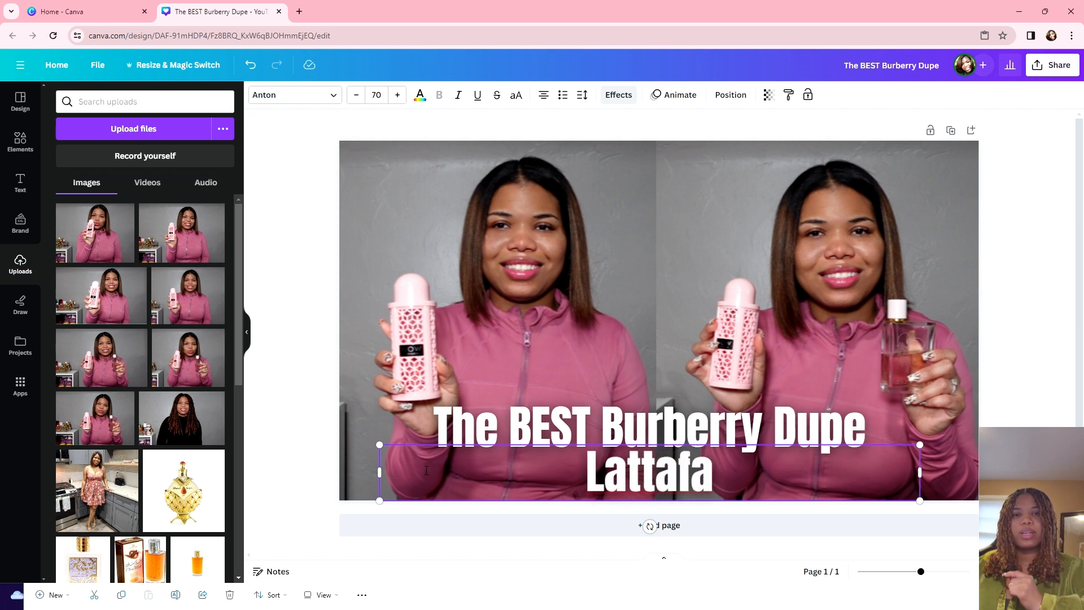
type(" N")
key("BackSpace")
type("Rave")
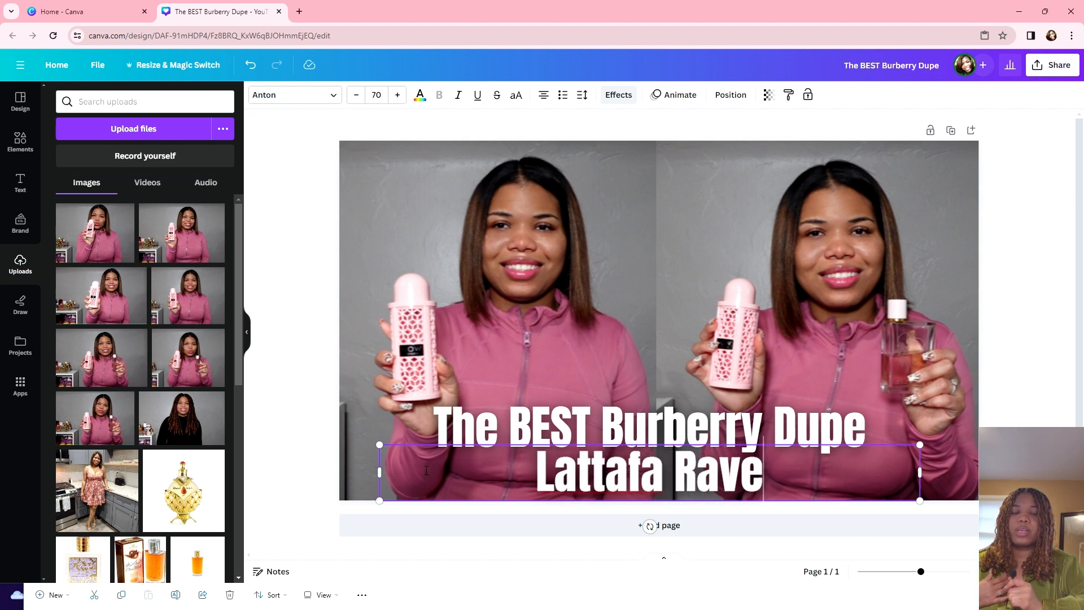
type(" Now")
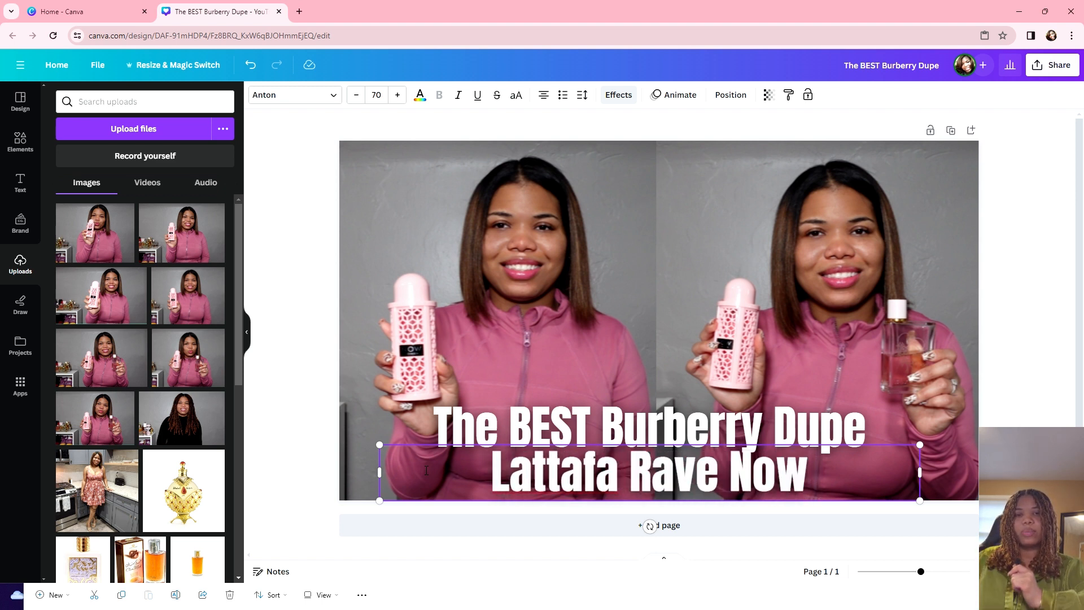
key("BackSpace")
type("Review")
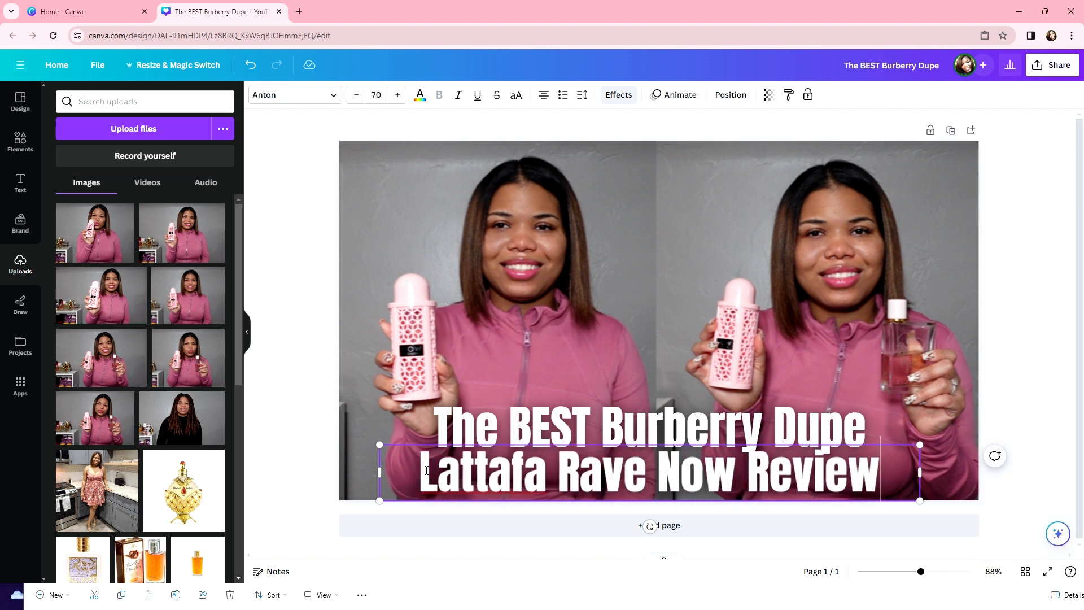
Step: Give the top line 'The BEST Burberry Dupe' a black outline and nudge it up slightly
left_click(670, 267)
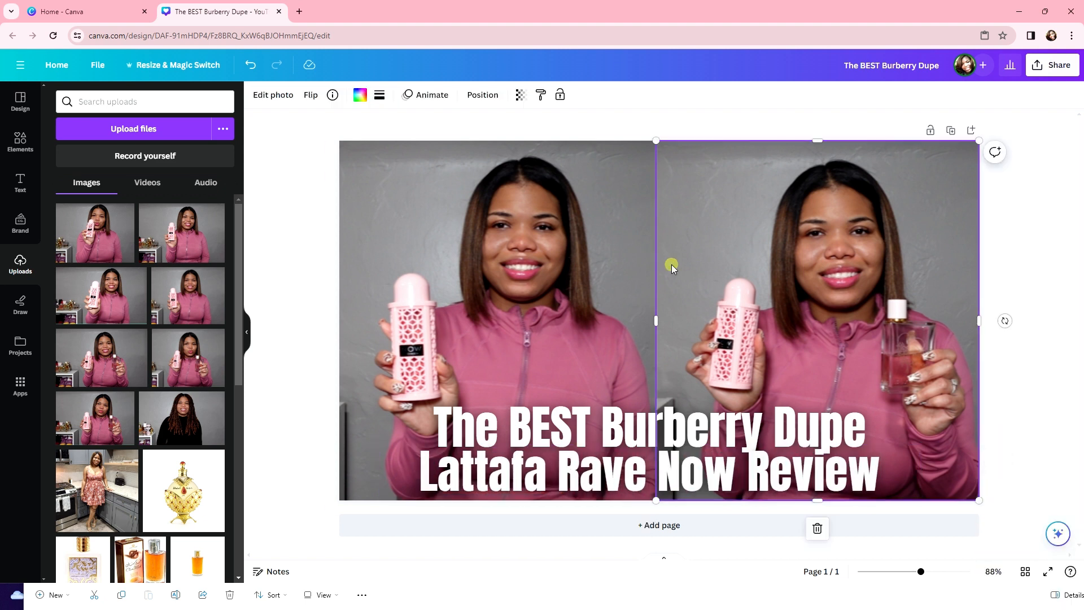
left_click(596, 424)
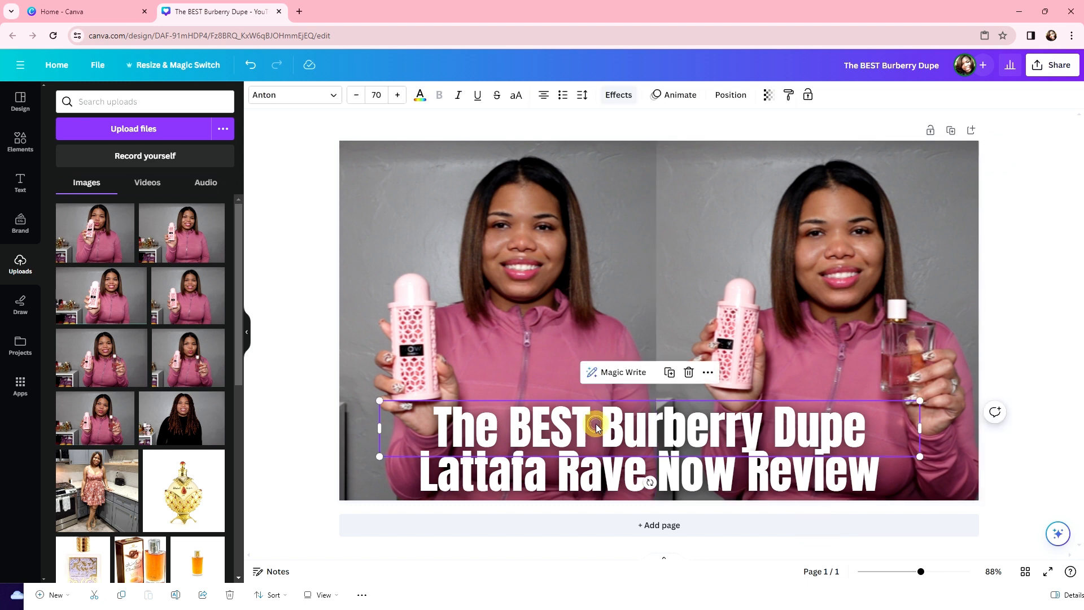
left_click(869, 425)
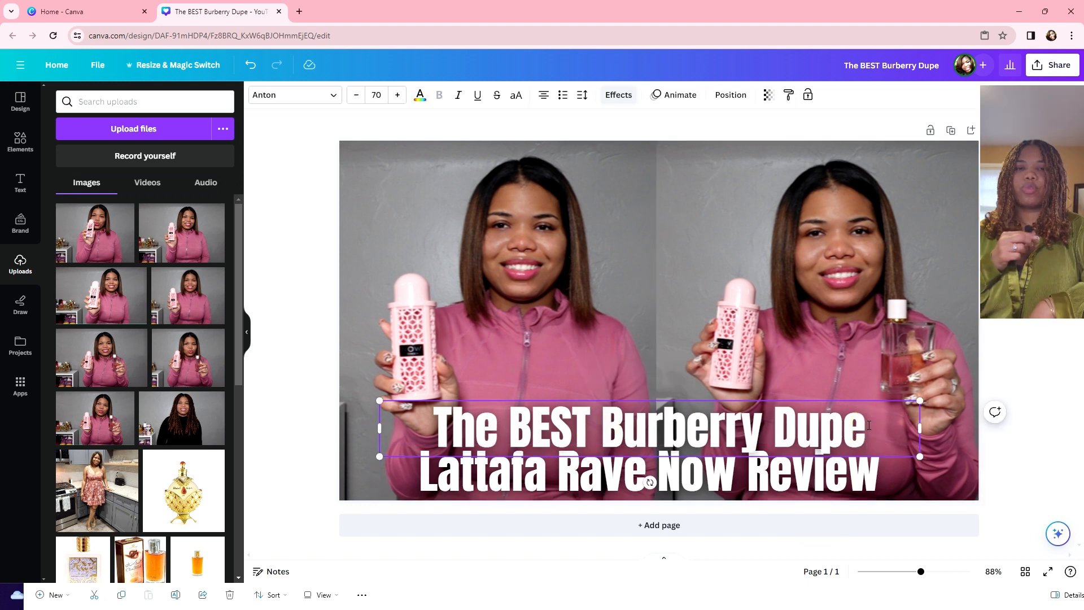
left_click_drag(868, 425, 370, 401)
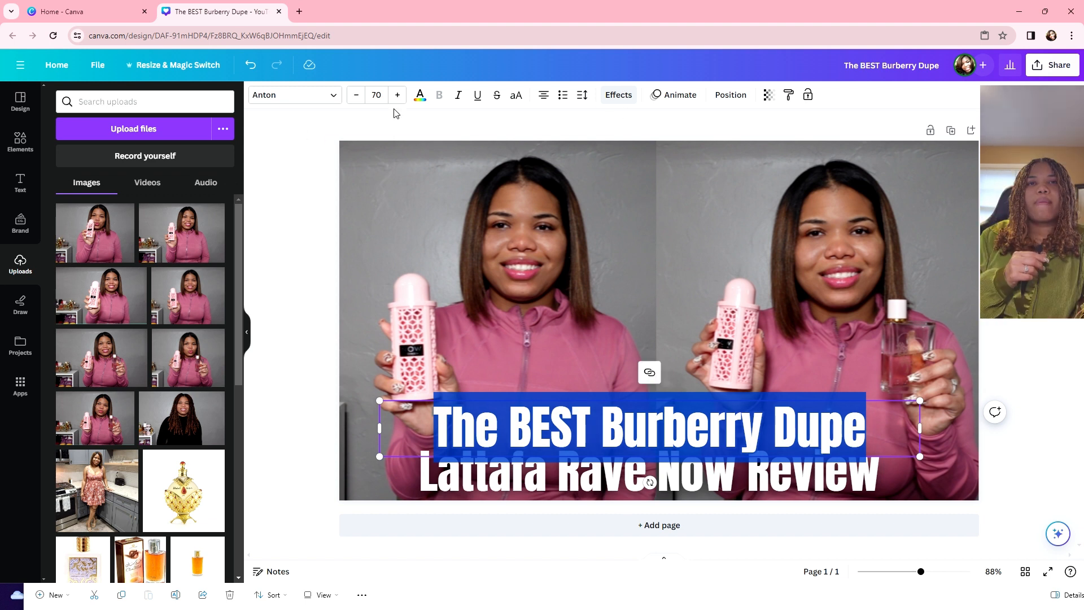
left_click(619, 96)
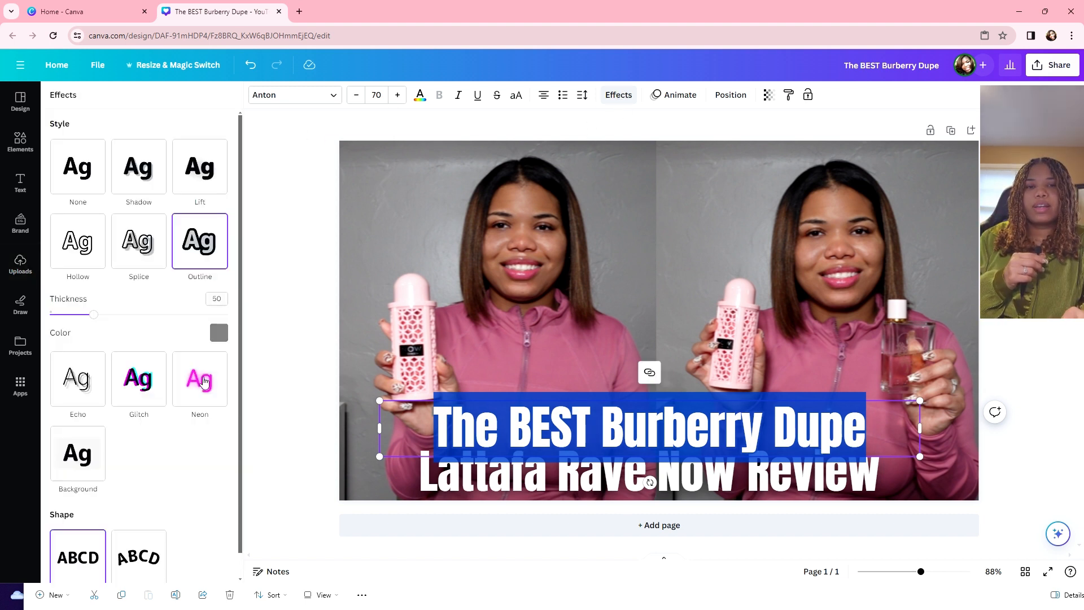
left_click(220, 334)
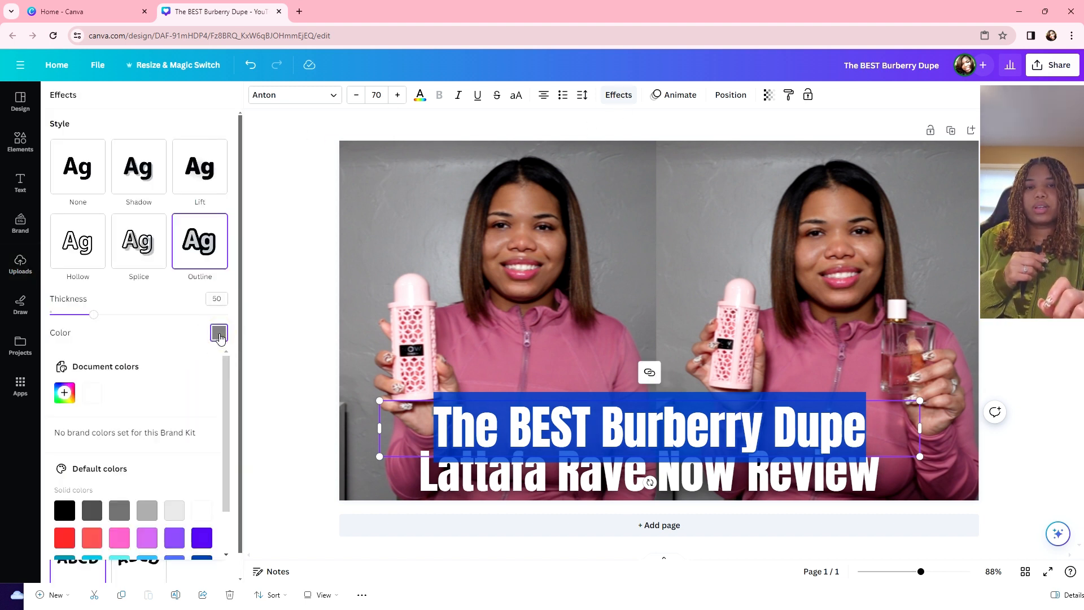
scroll(199, 501, "down", 1)
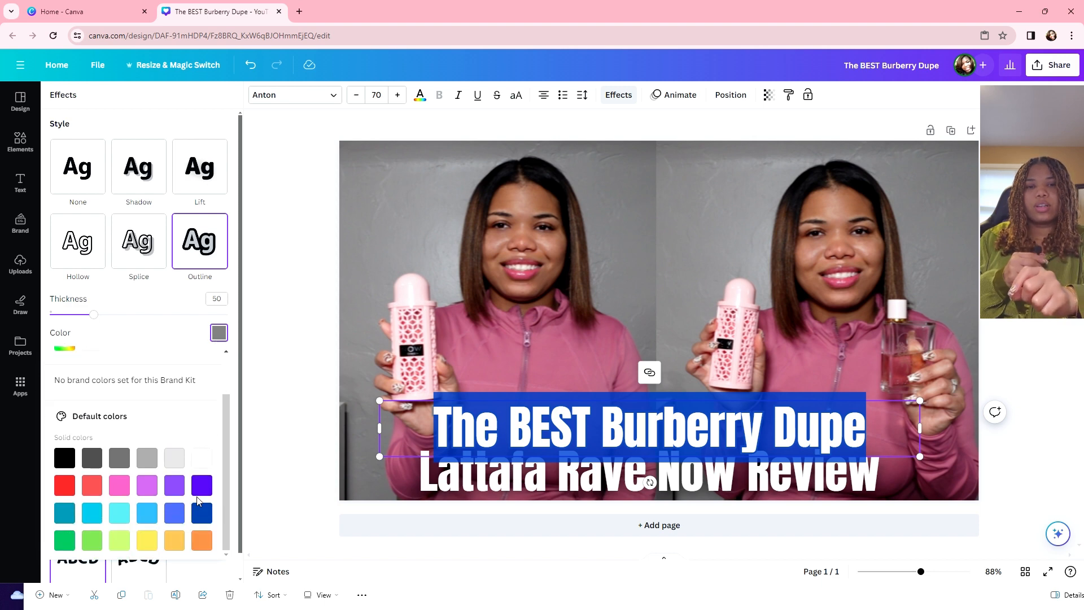
left_click(65, 458)
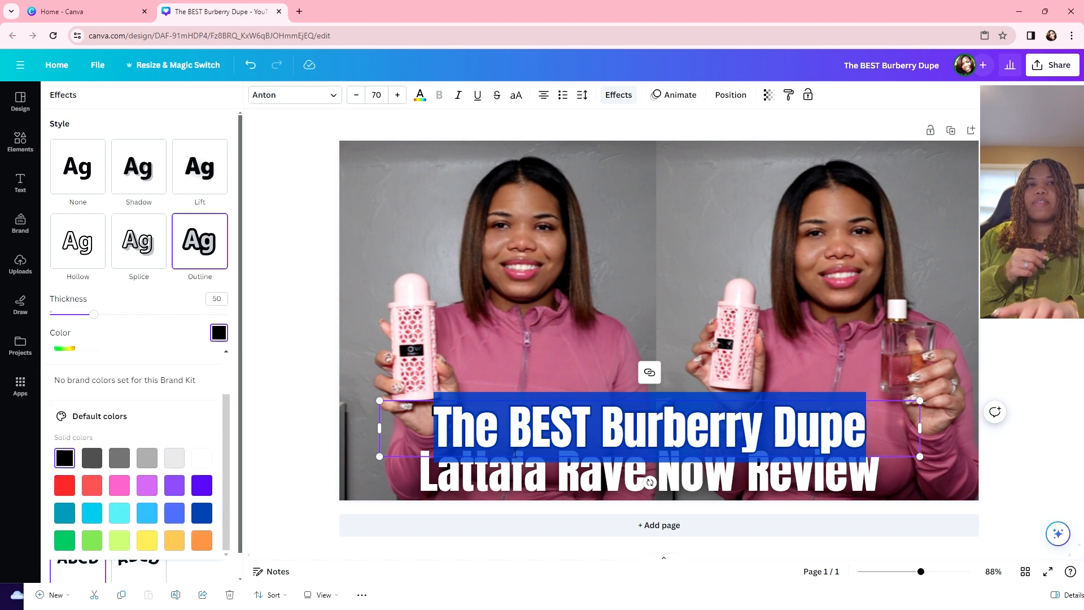
left_click(748, 331)
left_click(618, 427)
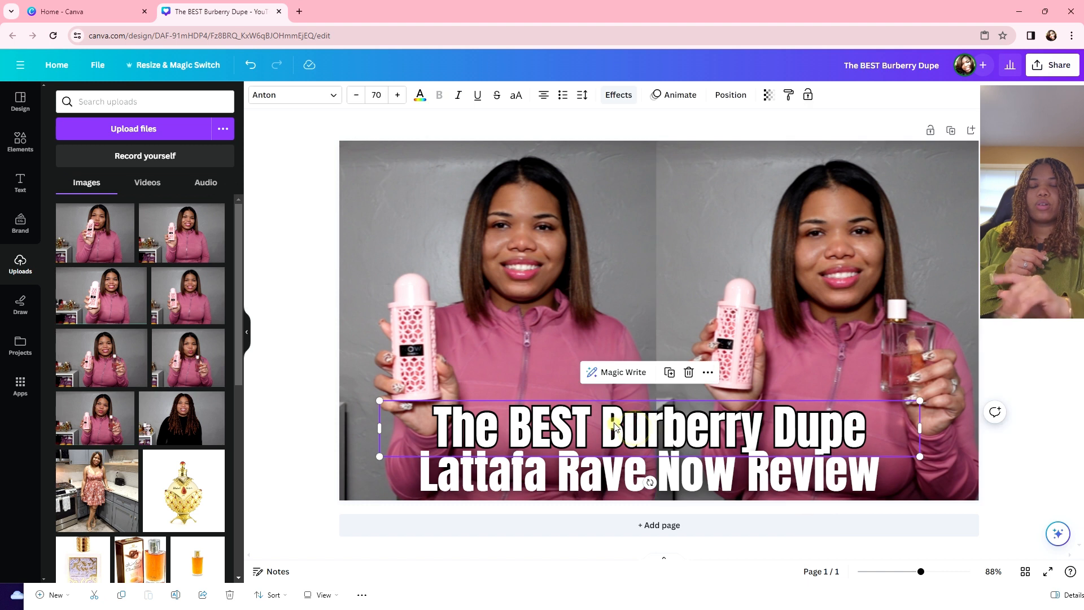
left_click_drag(615, 428, 616, 421)
Step: Give the second line 'Lattafa Rave Now Review' a black outline as well
left_click(588, 480)
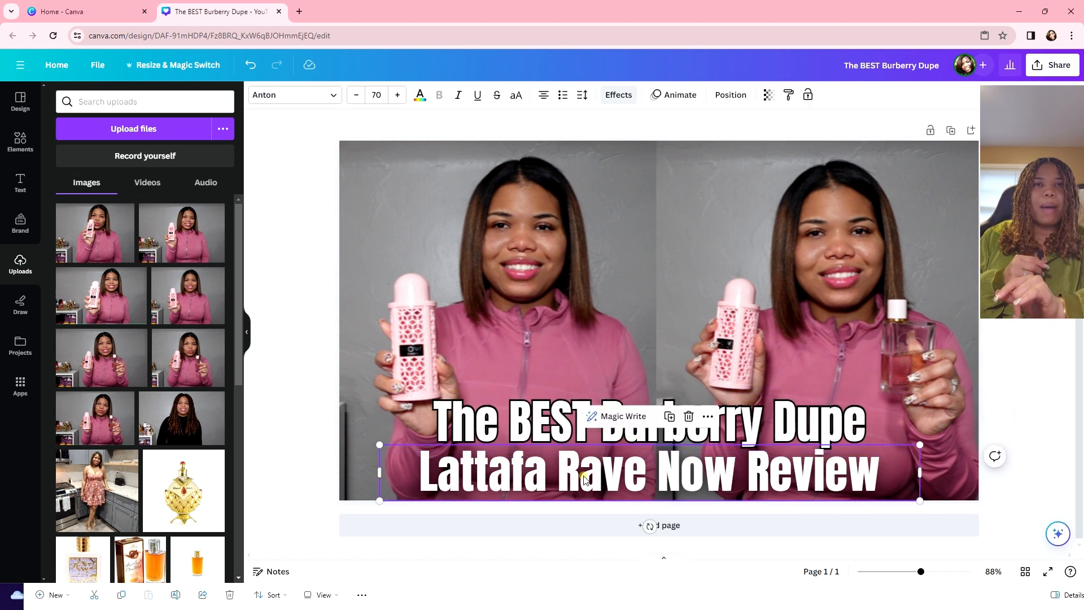
left_click(456, 470)
left_click_drag(395, 468, 882, 468)
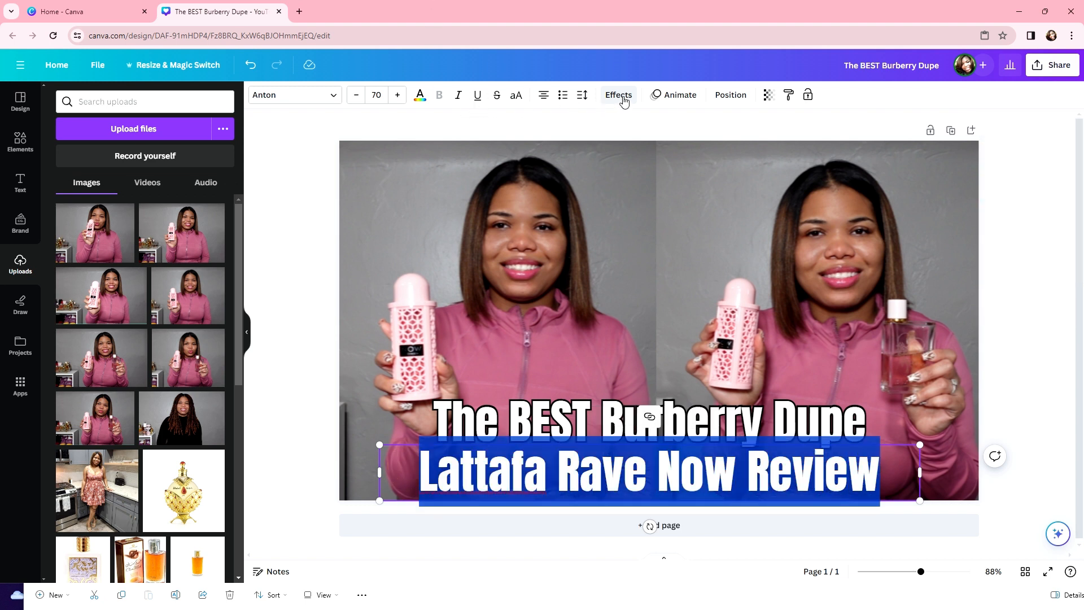
left_click(619, 95)
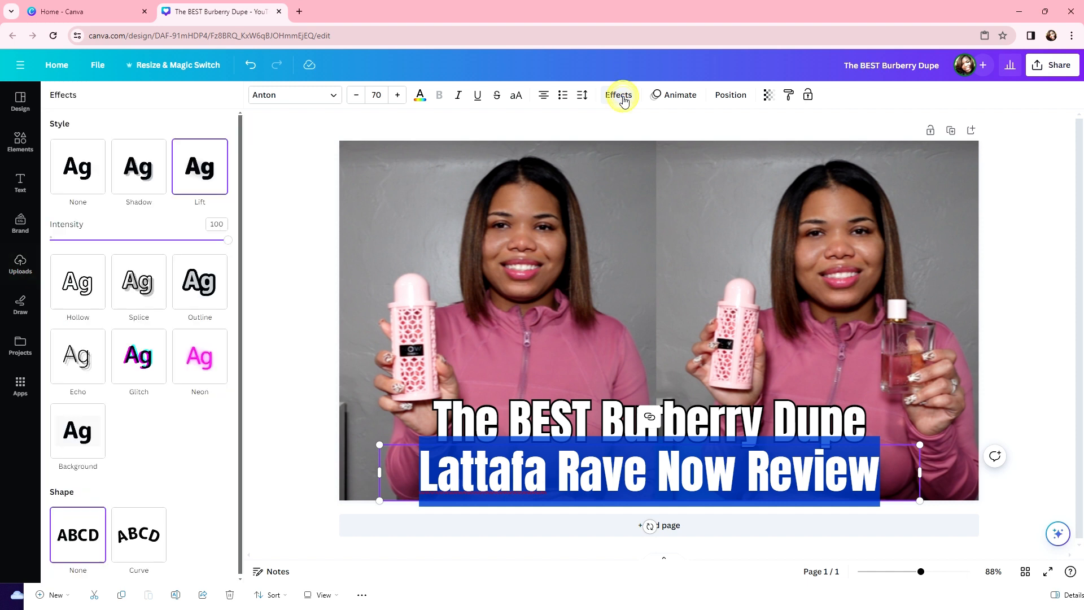
left_click(207, 292)
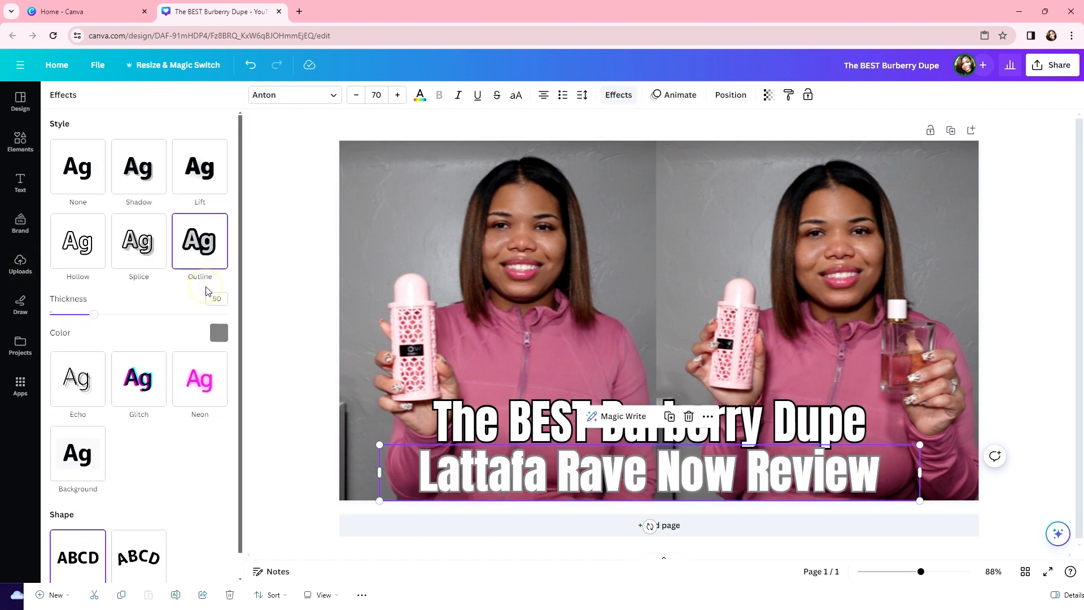
left_click(219, 333)
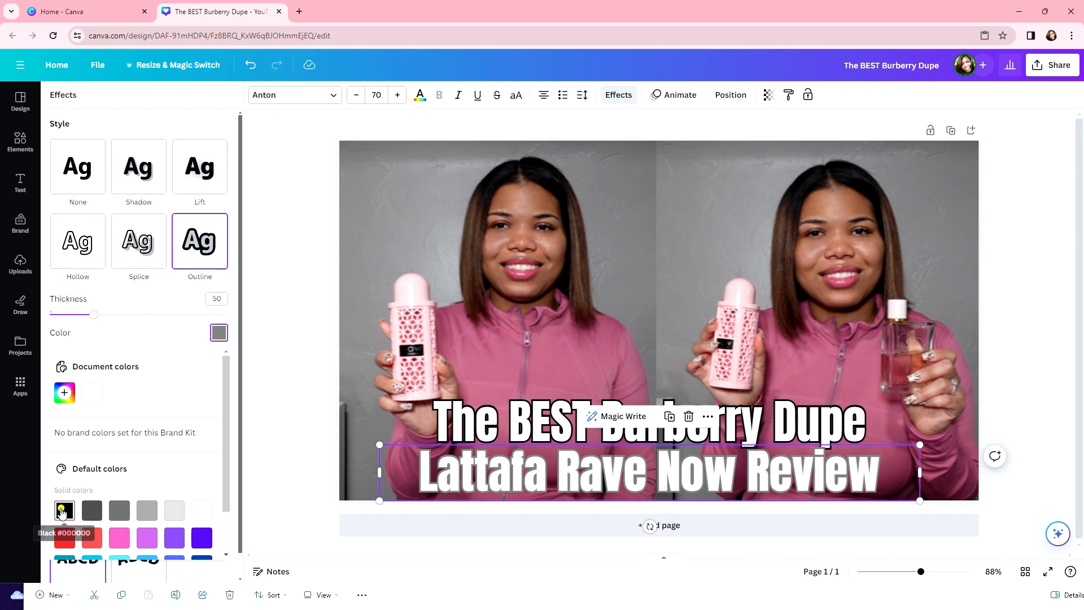
left_click(65, 510)
left_click(732, 298)
left_click(356, 224)
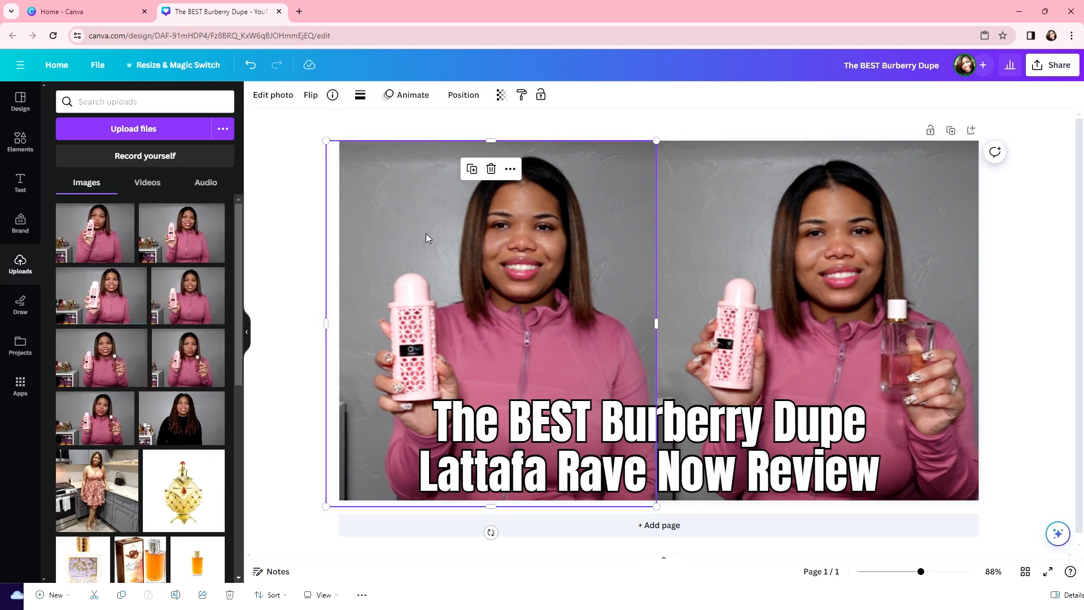
Step: Run BG Remover on the left photo, then on the right photo to strip its grey wall
left_click(266, 96)
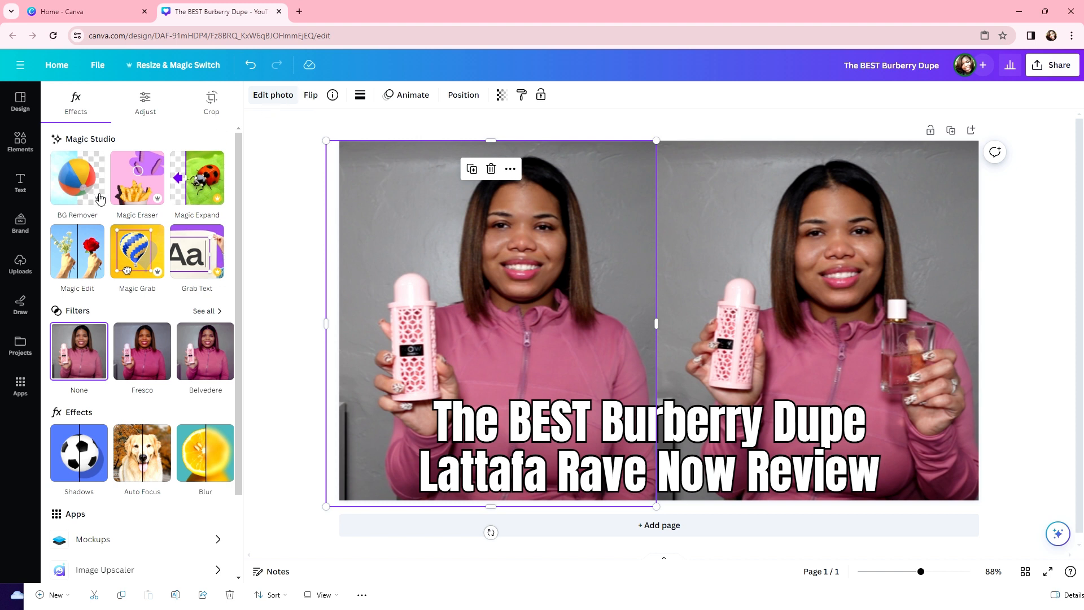
left_click(71, 192)
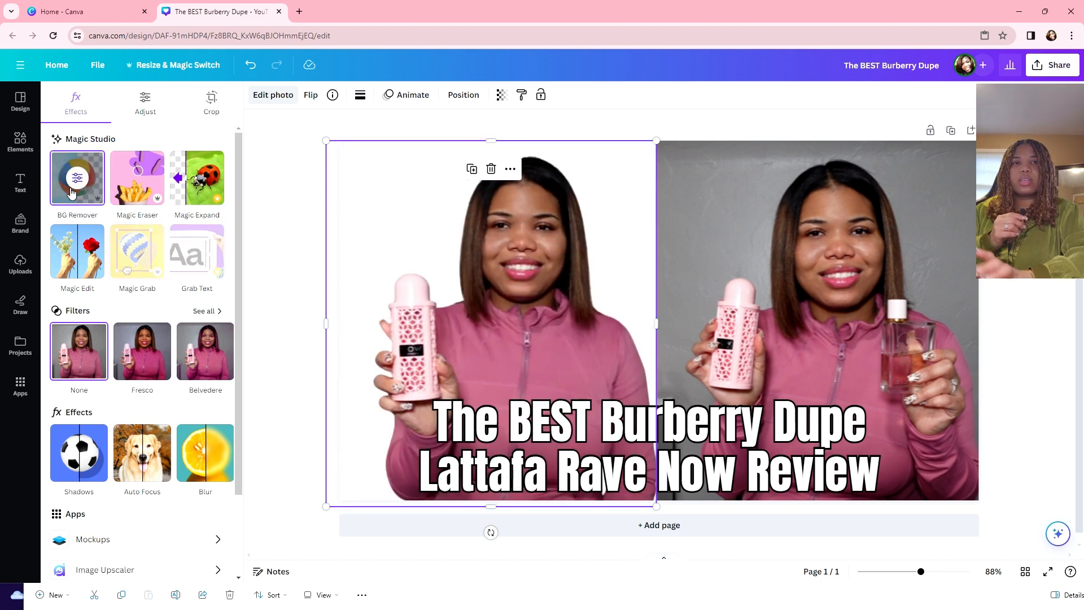
left_click(737, 209)
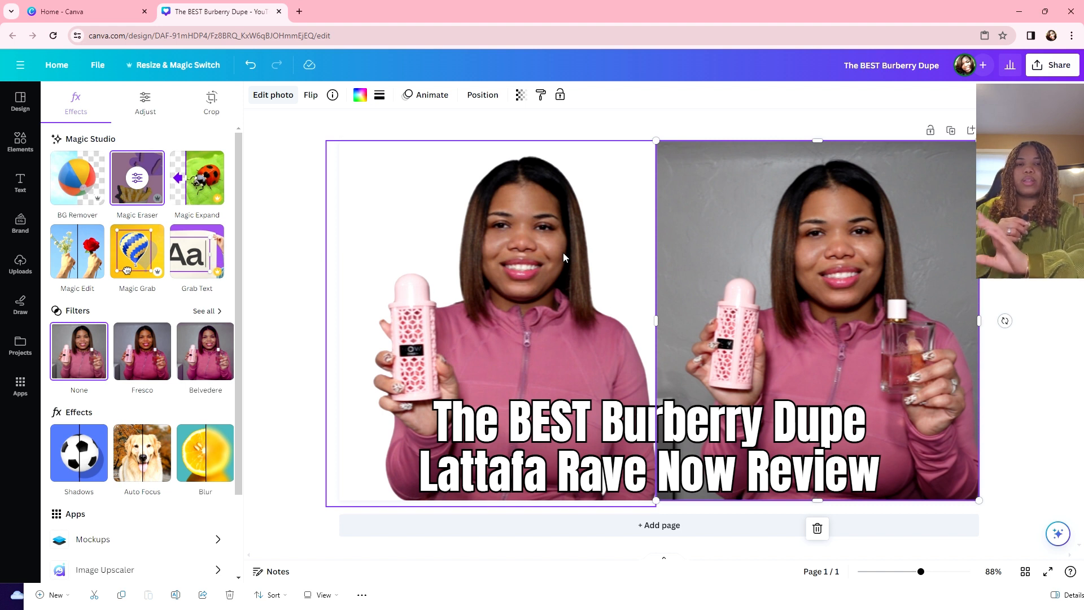
left_click(749, 229)
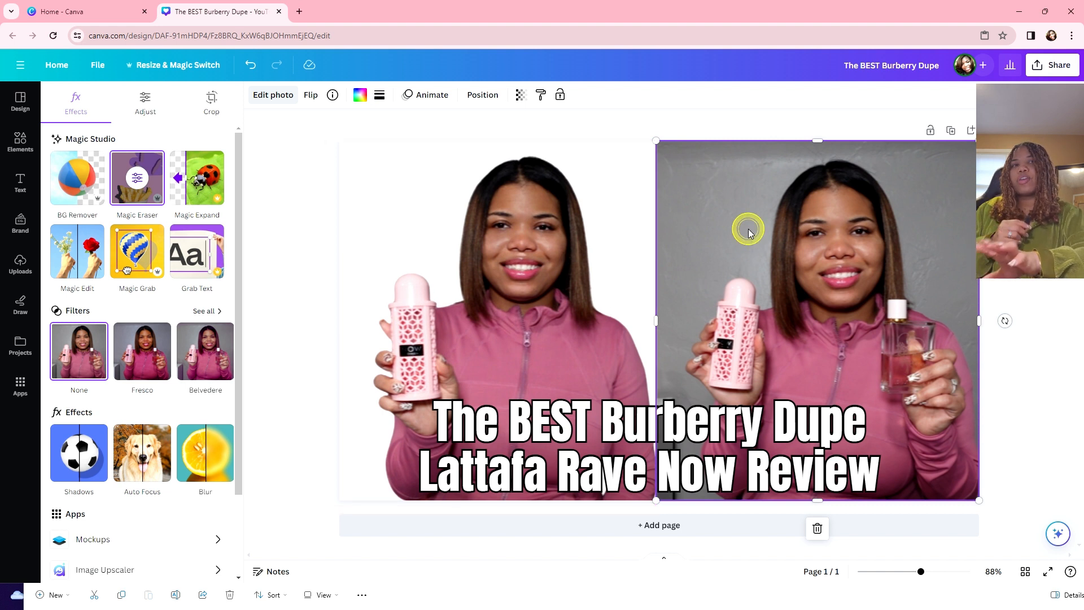
left_click(746, 221)
left_click(729, 222)
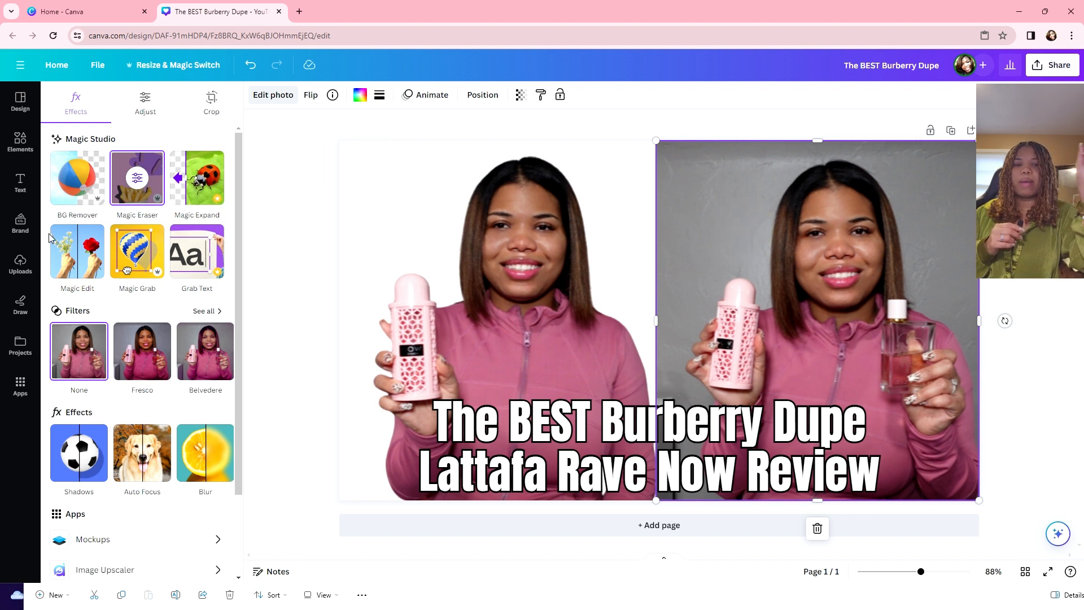
left_click(843, 300)
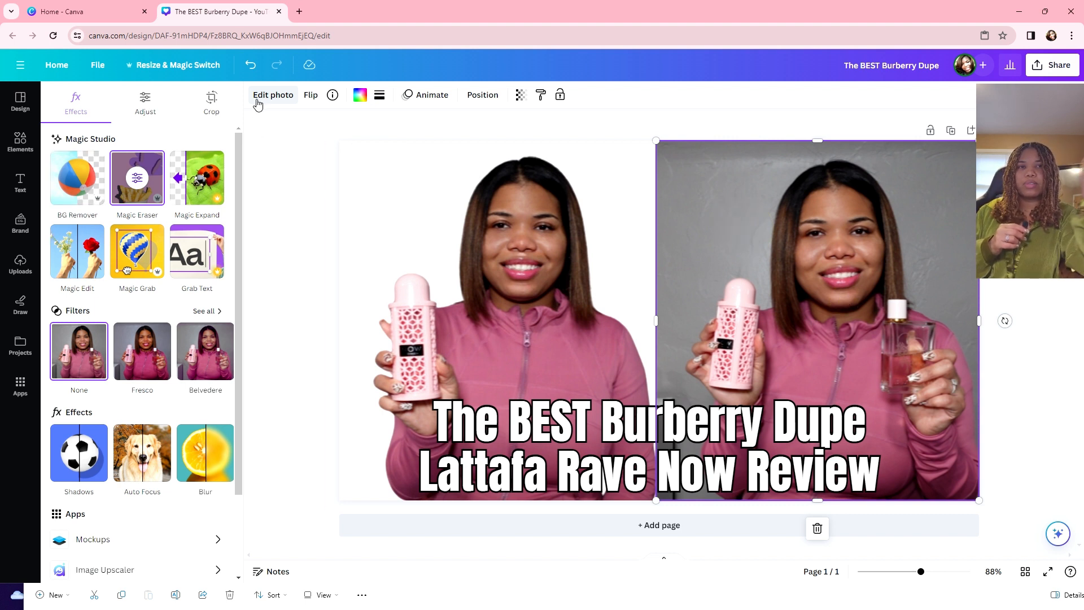
left_click(94, 202)
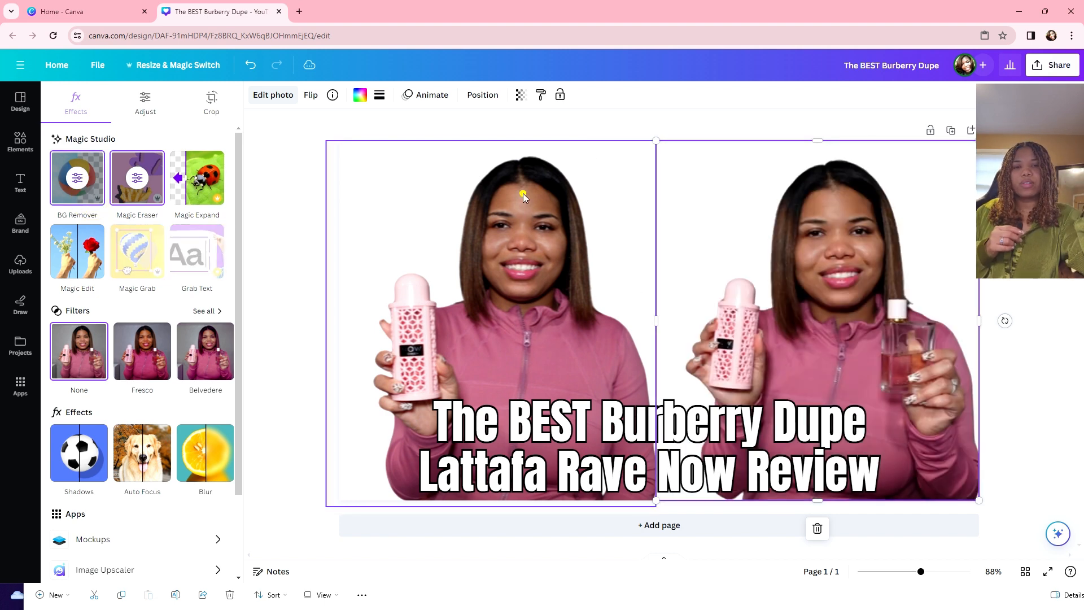
left_click(523, 193)
Step: Search the Elements library for 'light pink' background images
left_click(1026, 291)
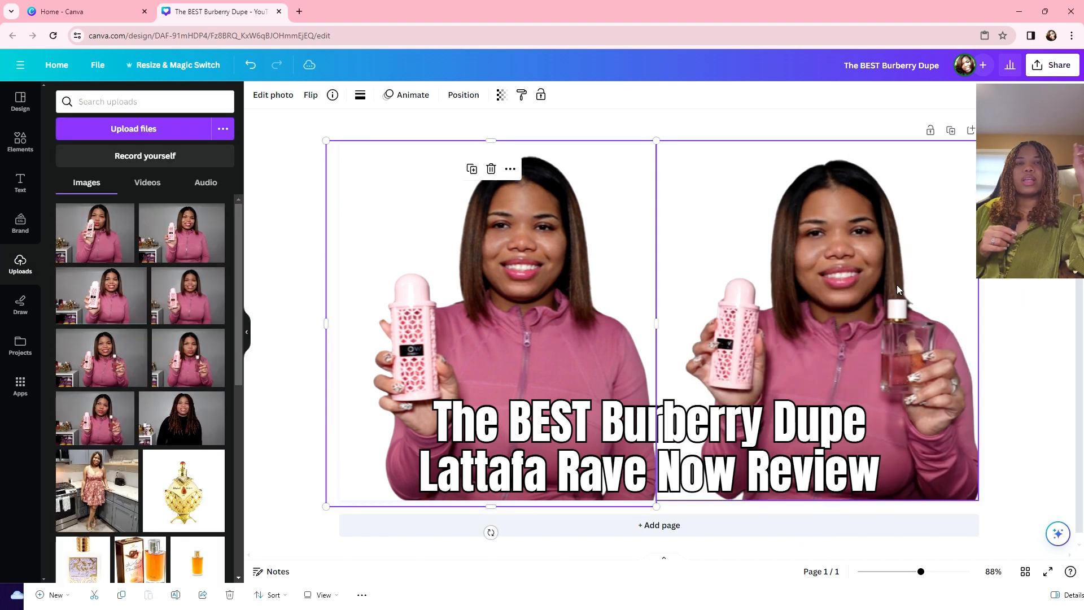
left_click(821, 451)
left_click(537, 317)
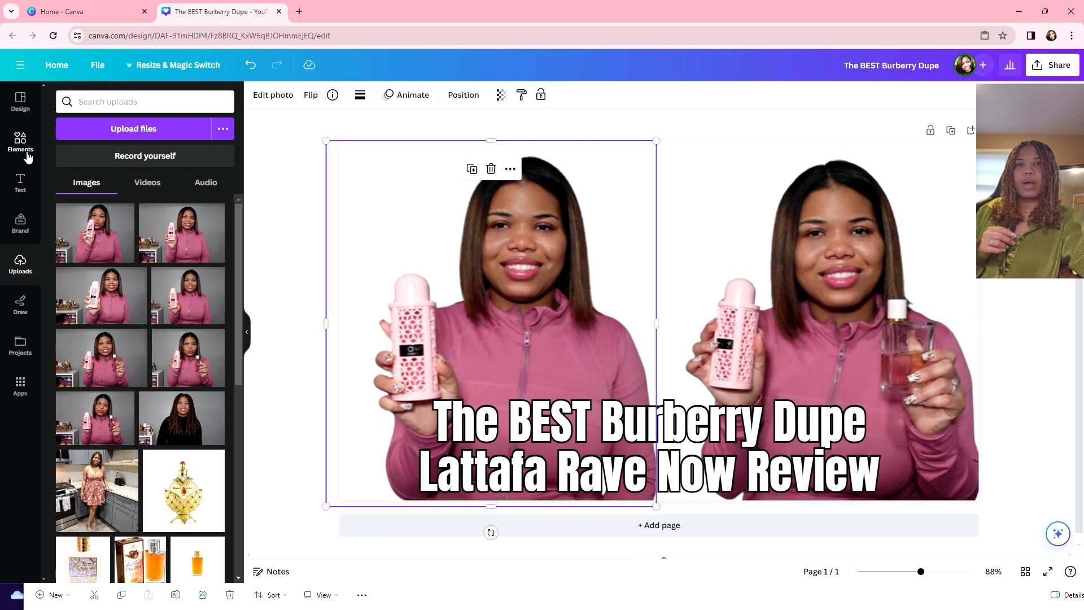
left_click(28, 155)
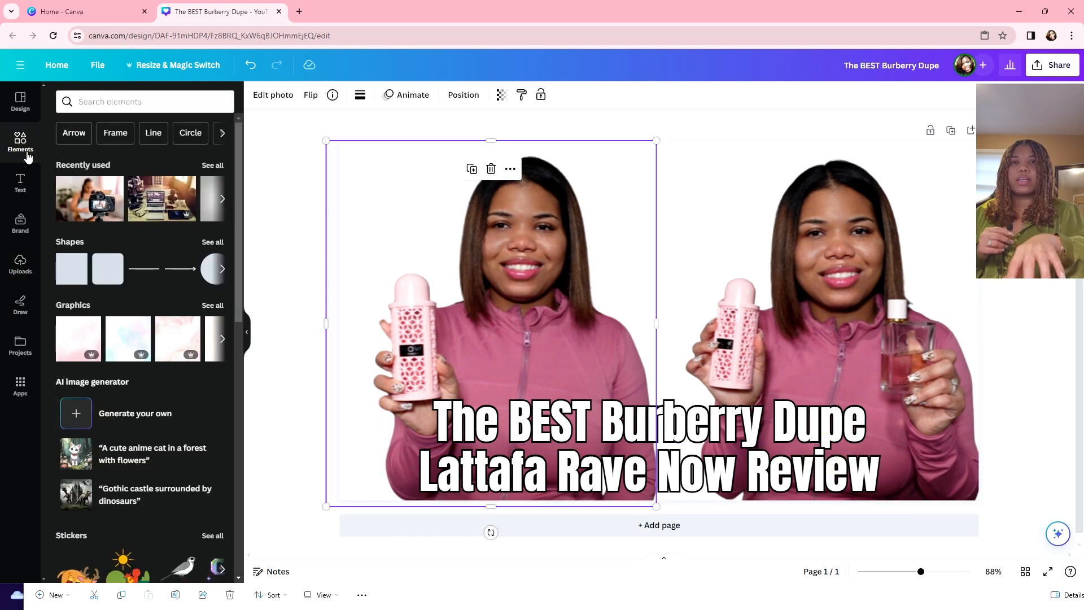
left_click(110, 104)
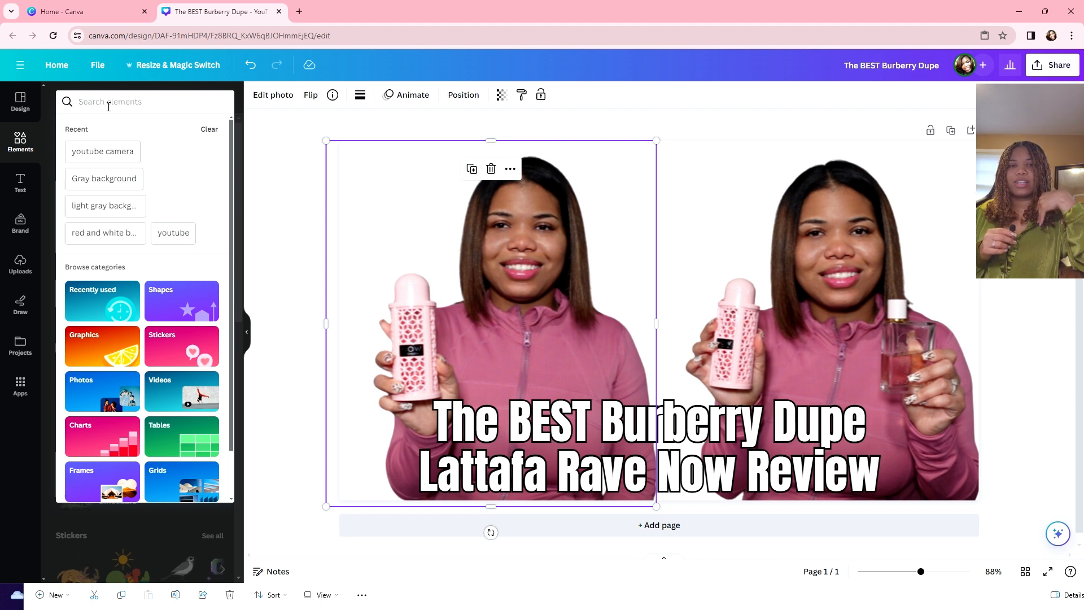
type("light pink")
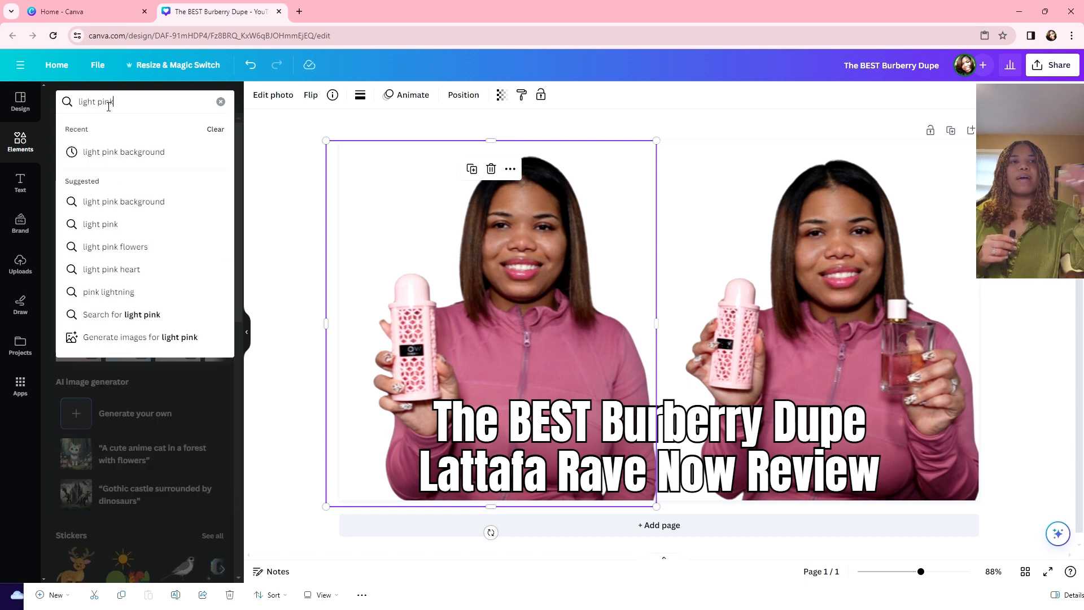
left_click(179, 153)
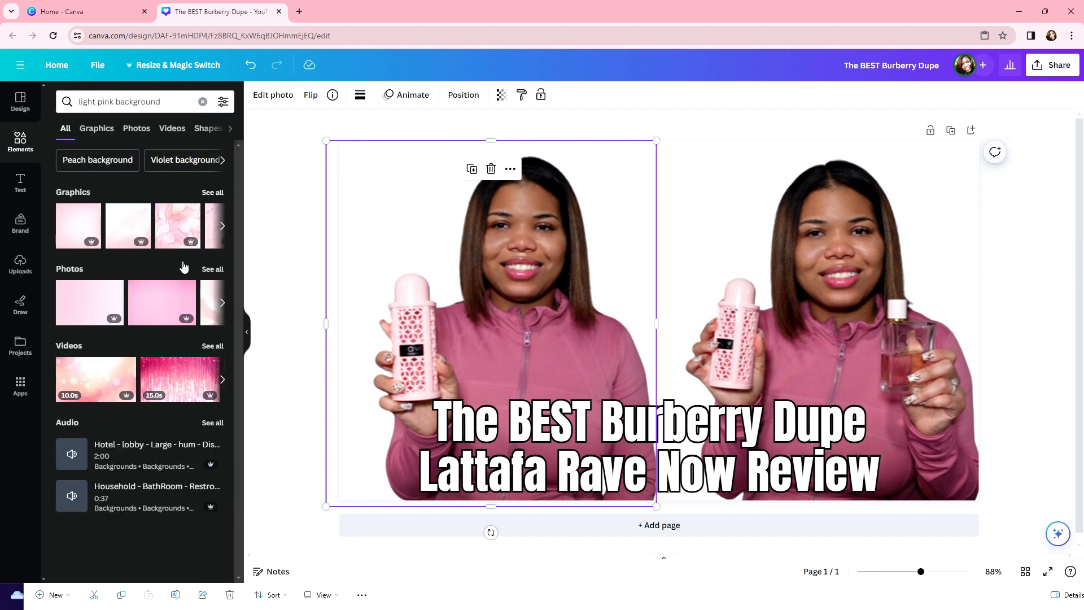
Step: Browse all photo results and drag a pink cloud photo onto the canvas
left_click(213, 269)
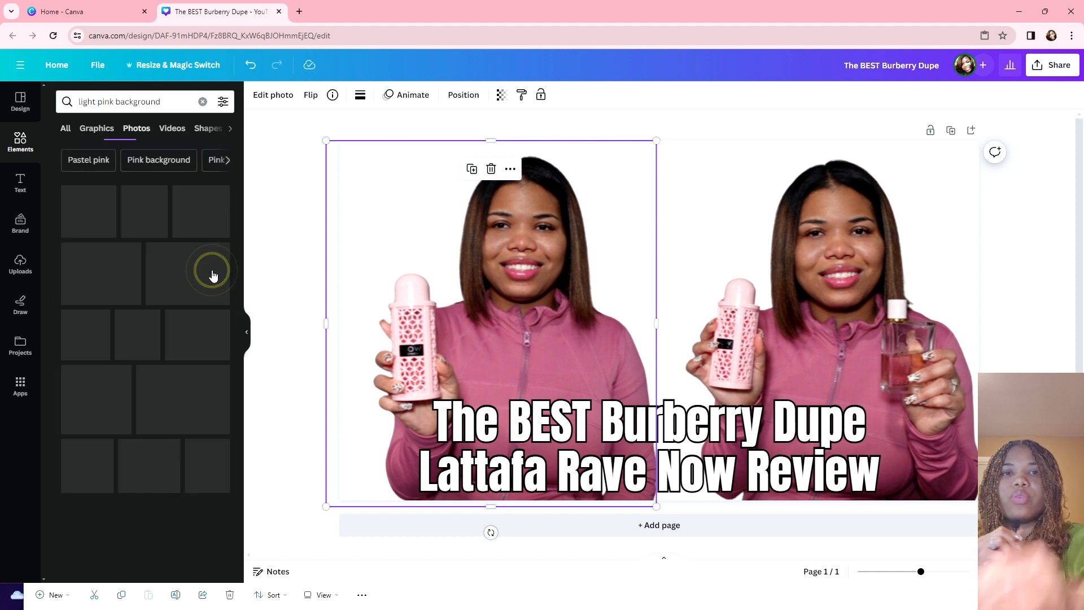
scroll(114, 407, "down", 1)
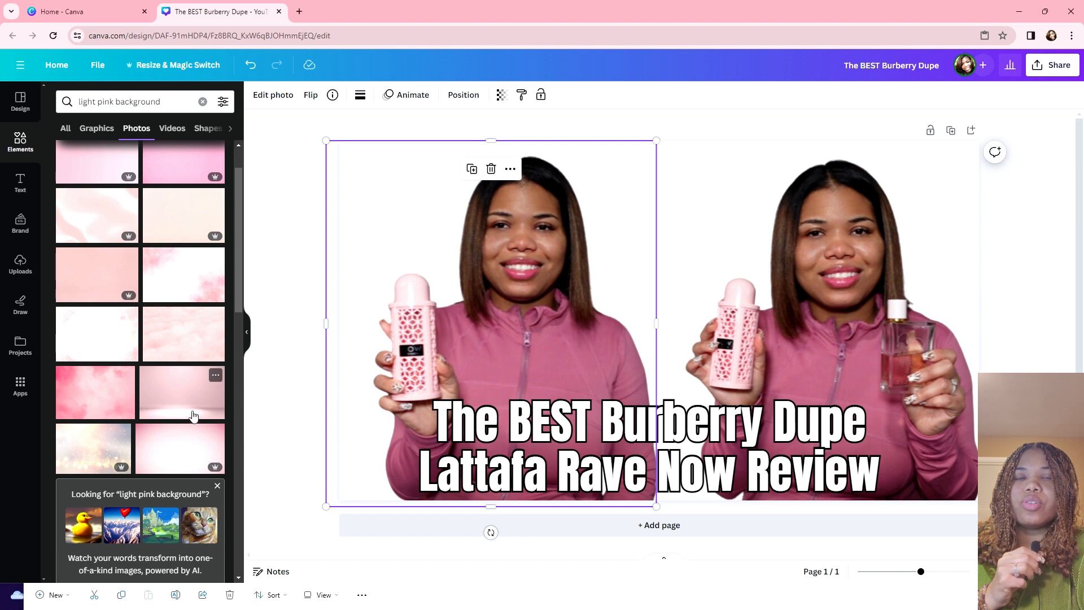
scroll(195, 390, "down", 1)
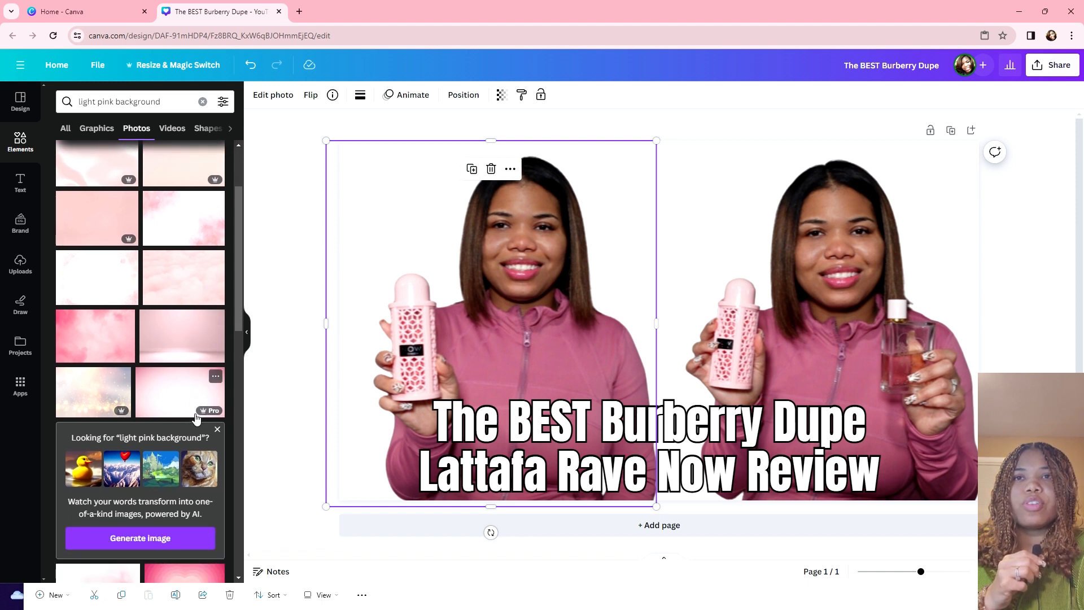
scroll(195, 413, "up", 2)
left_click_drag(193, 404, 649, 151)
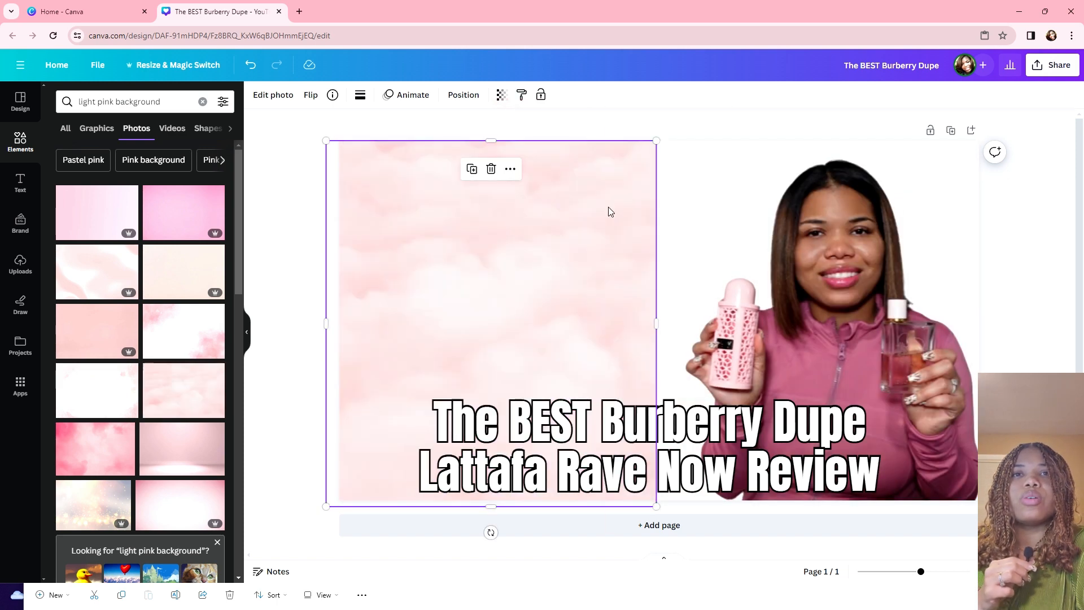
Step: Use Set image as background on the pink cloud photo so it fills the page behind everything
right_click(609, 210)
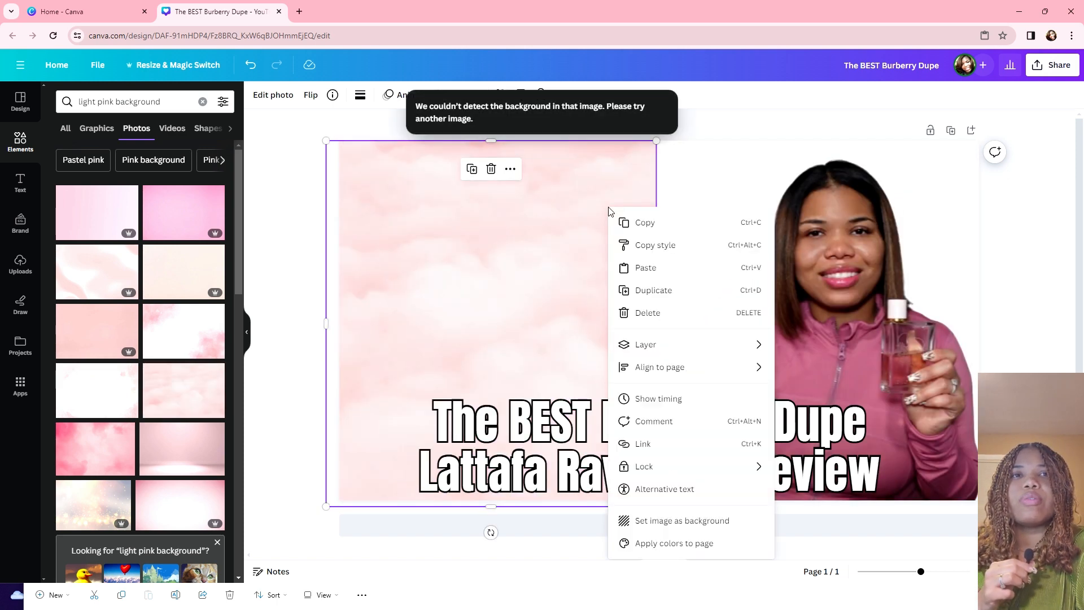
left_click(683, 520)
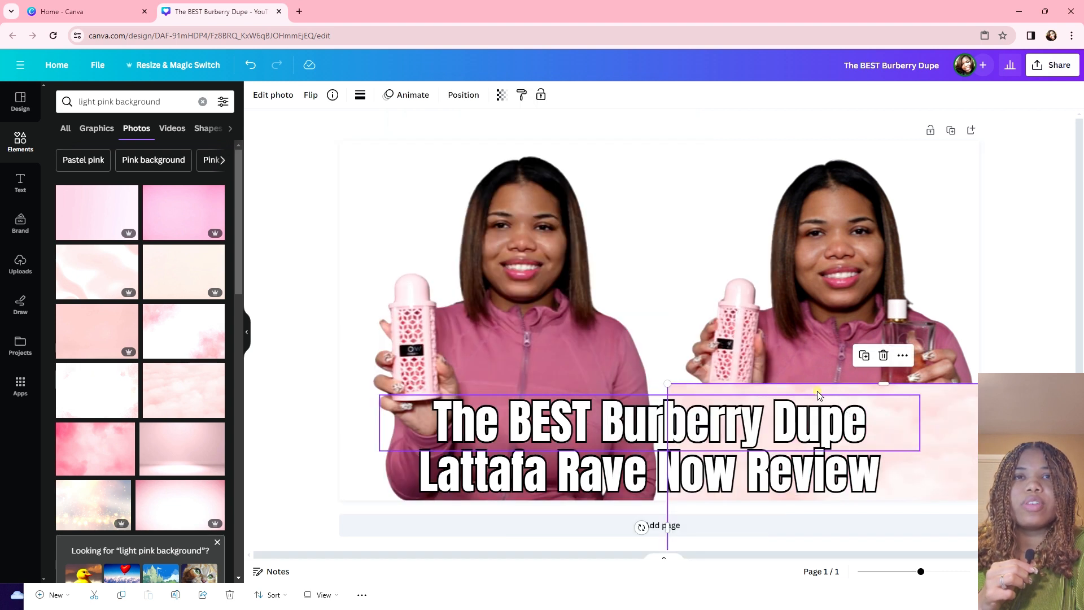
left_click(818, 391)
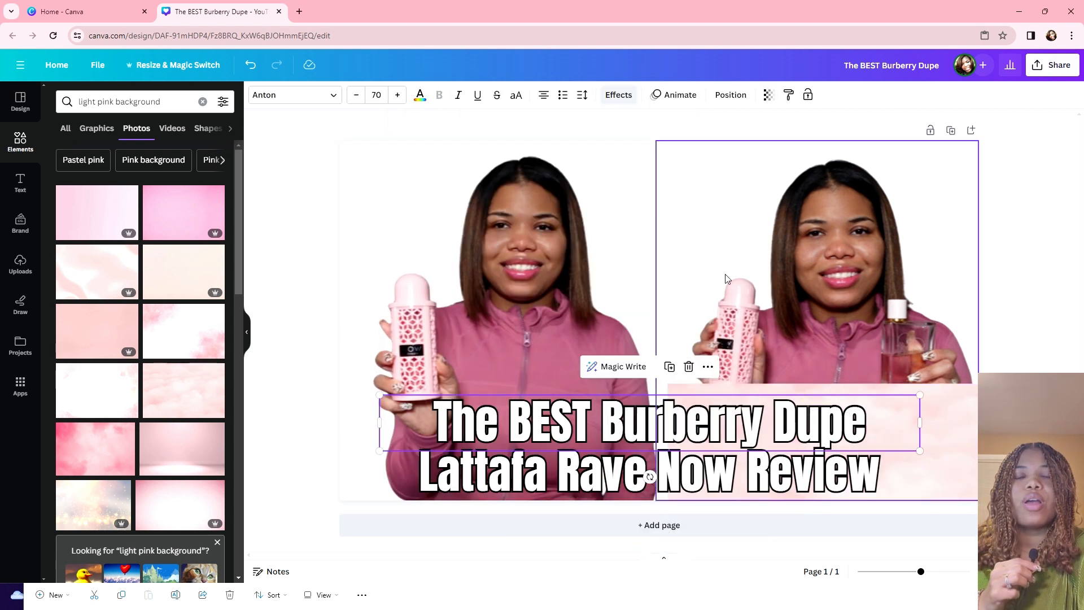
left_click(939, 413)
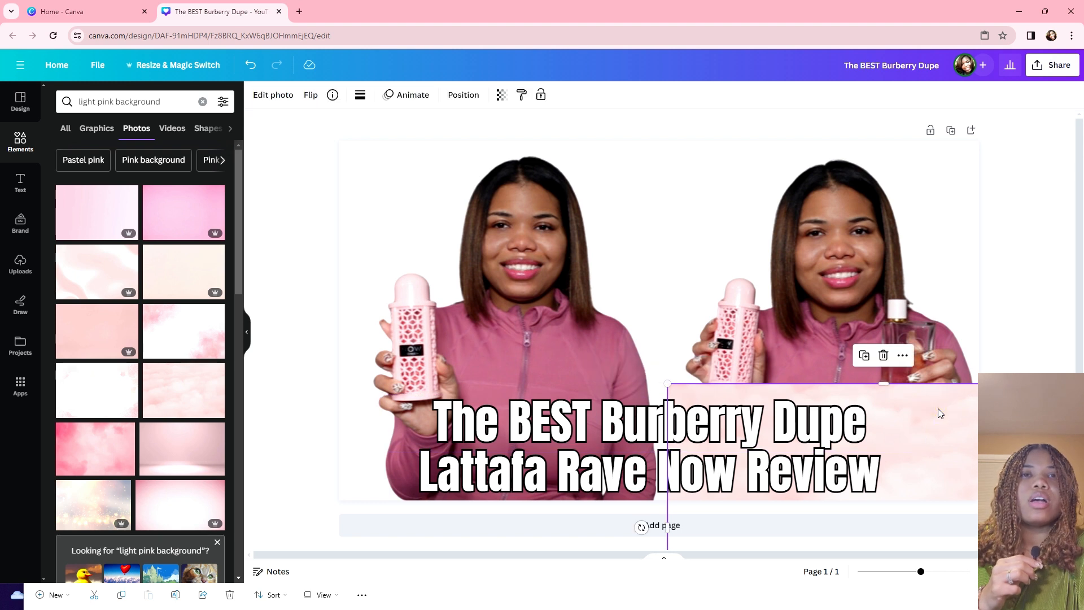
right_click(940, 414)
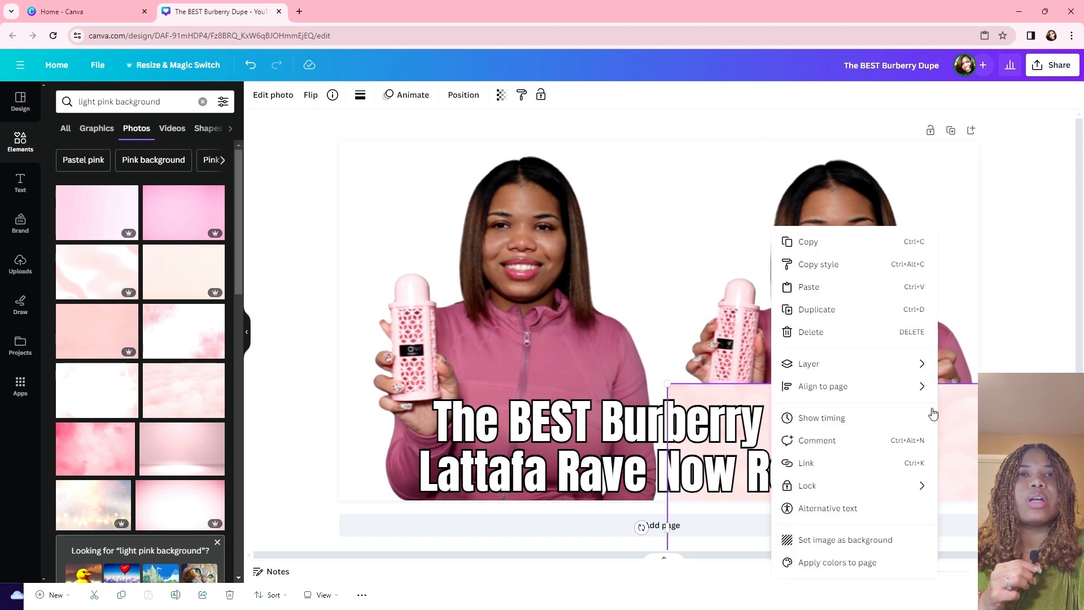
left_click(992, 325)
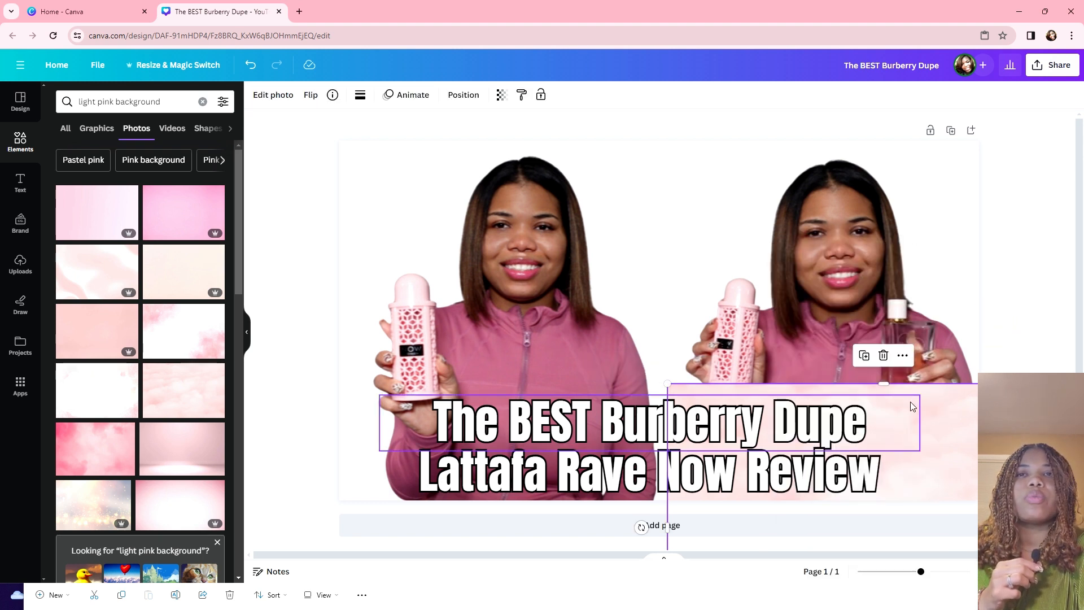
right_click(933, 394)
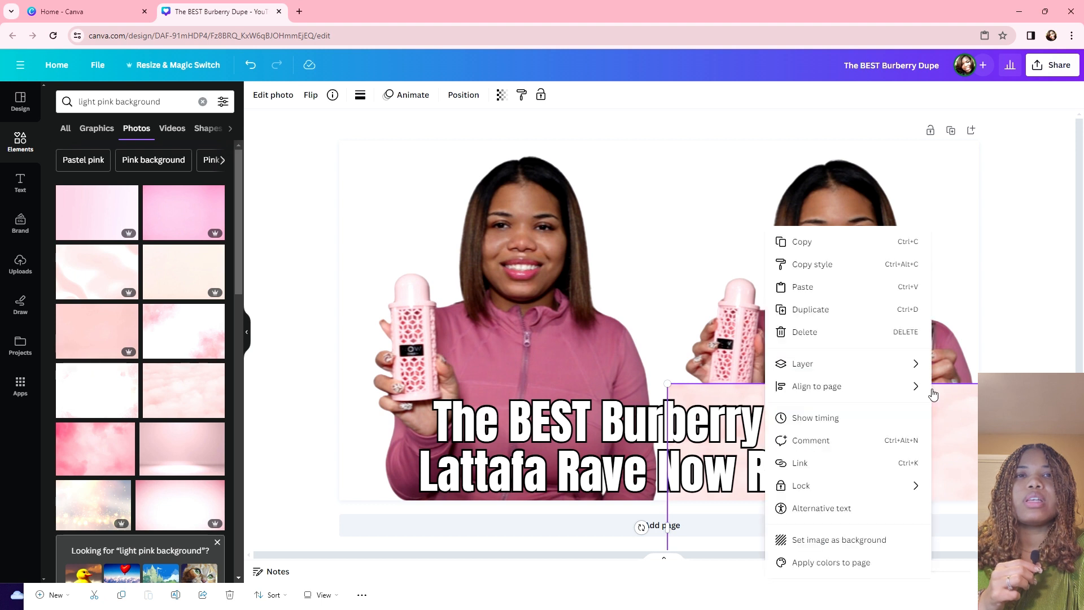
left_click(830, 541)
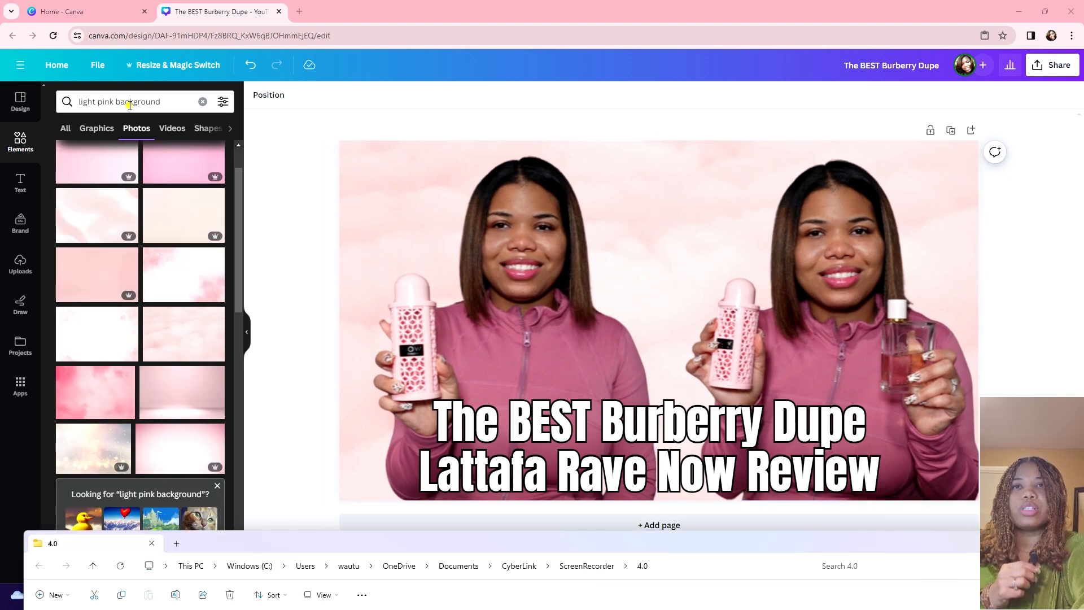
Step: Replace the previous search with 'strawberries' and browse the photo results
left_click(129, 104)
left_click_drag(167, 101, 63, 103)
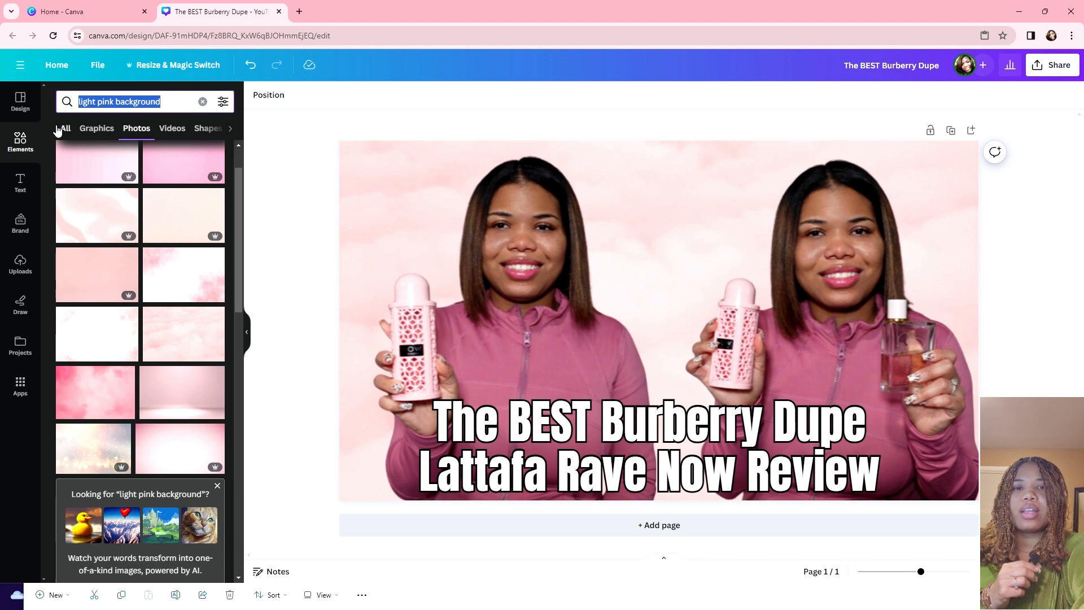
key("BackSpace")
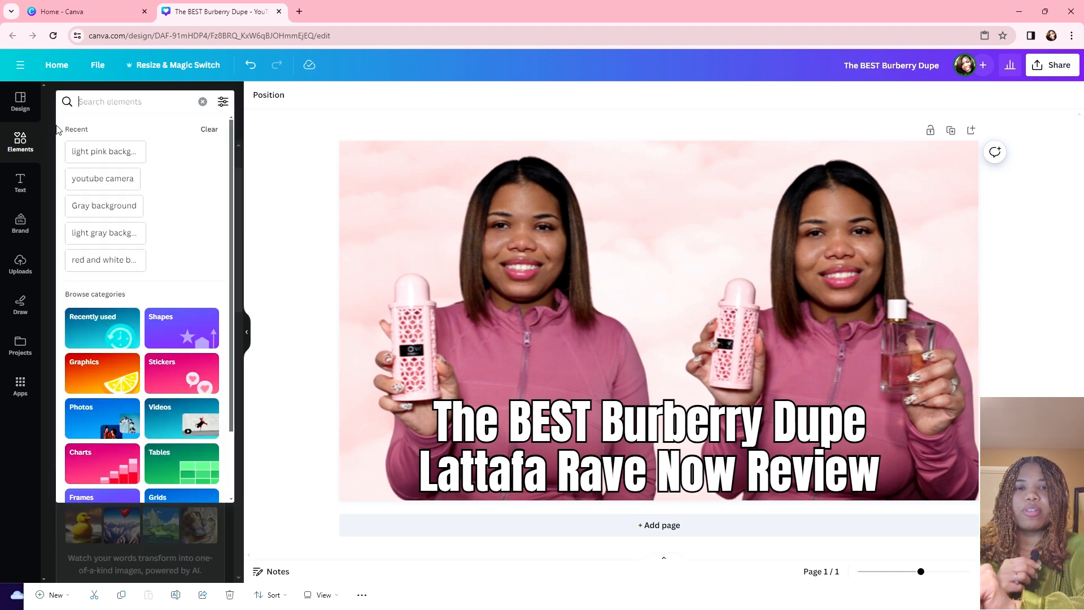
type("strawberries")
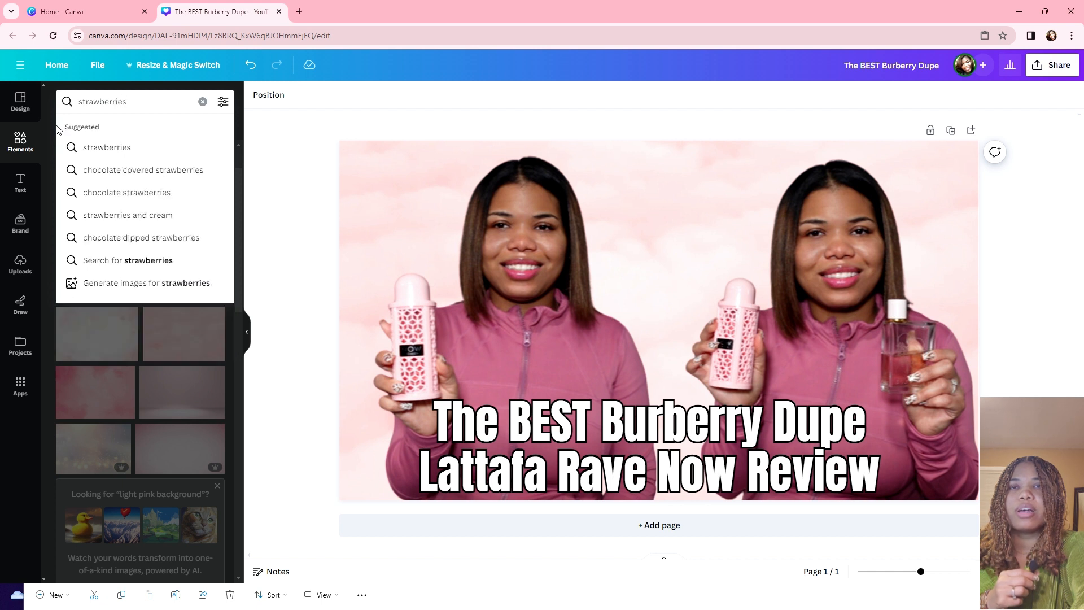
key("Return")
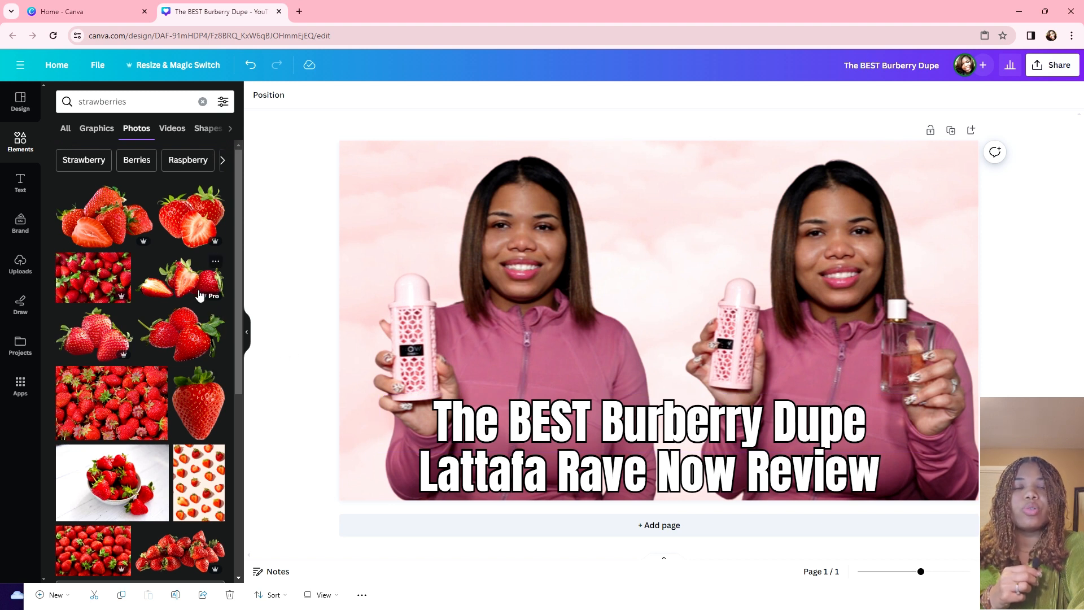
scroll(164, 316, "down", 3)
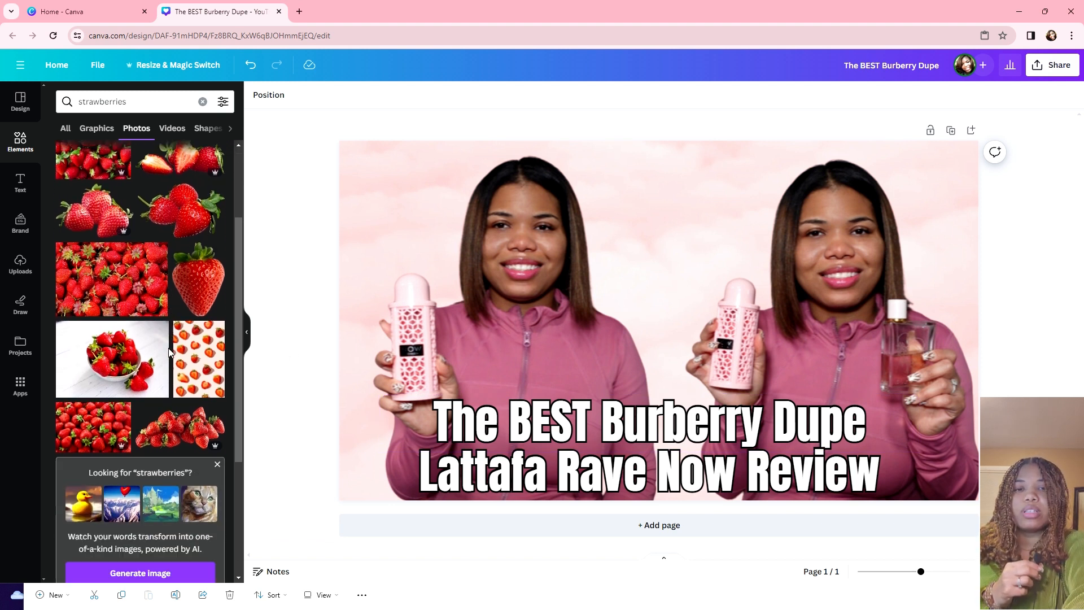
scroll(166, 354, "down", 1)
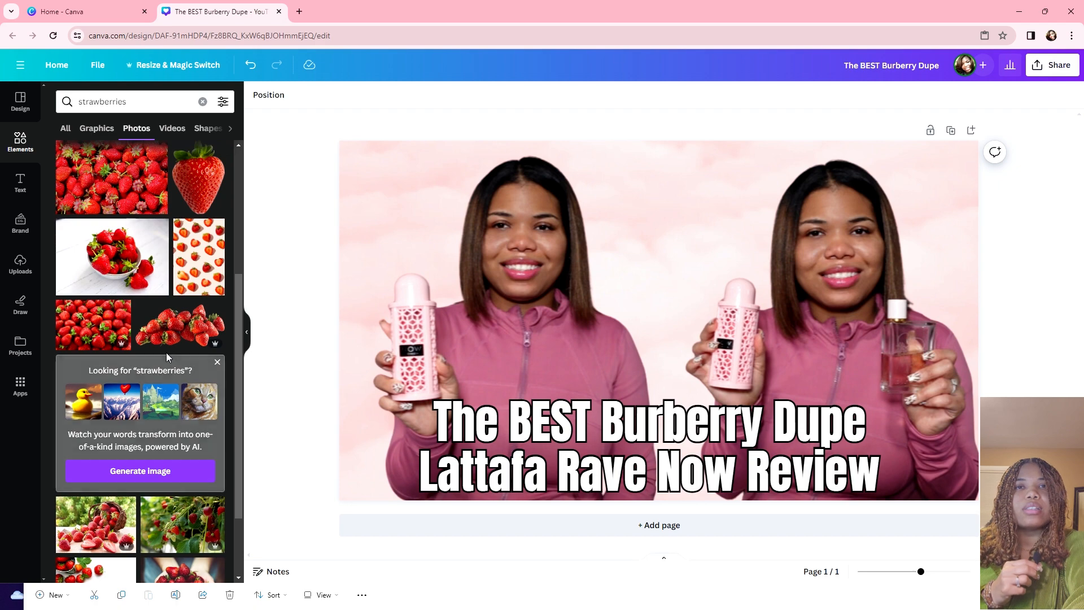
scroll(166, 355, "down", 4)
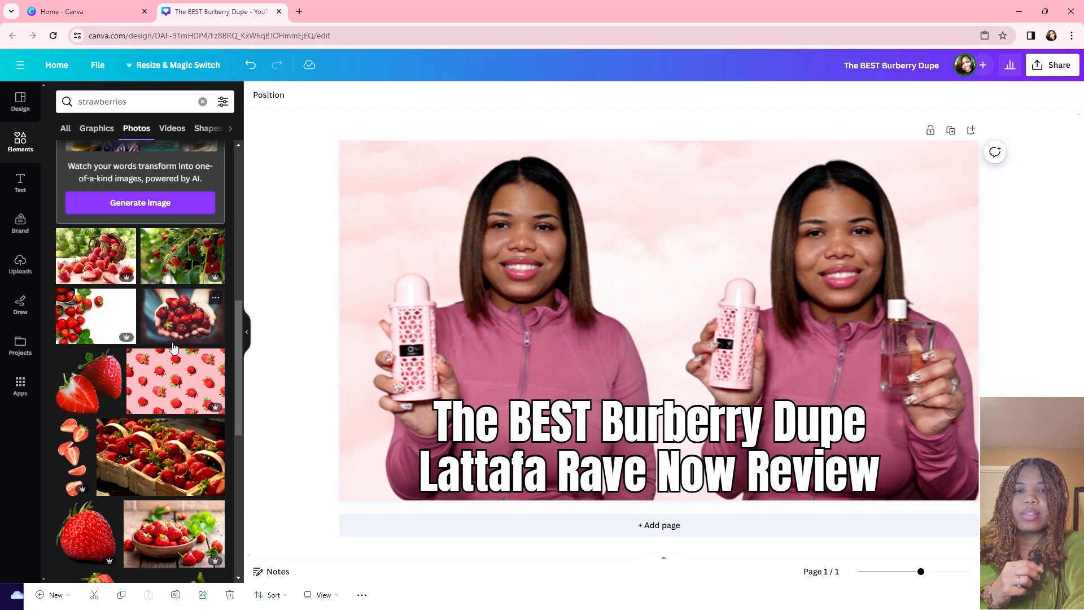
scroll(174, 347, "up", 5)
scroll(173, 348, "down", 5)
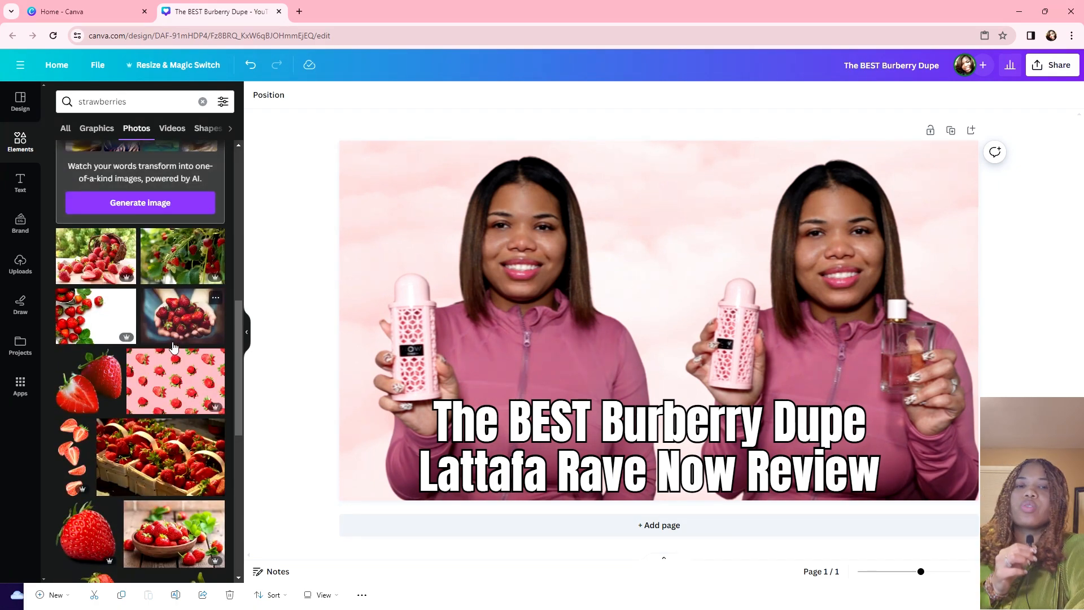
scroll(174, 347, "up", 10)
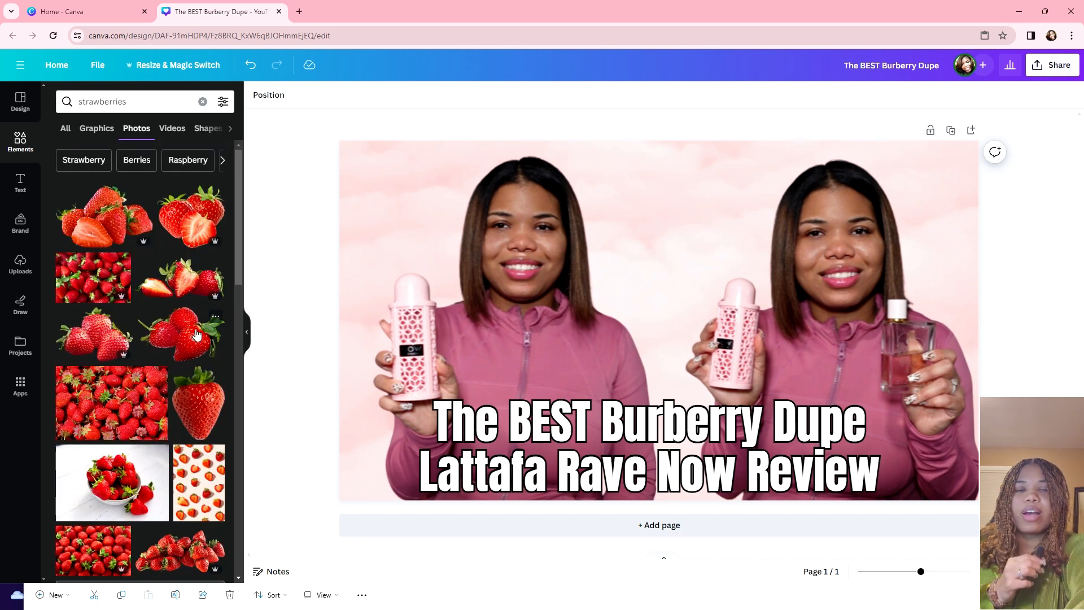
Step: Try a strawberry photo in the right and left halves, then close its details popup
left_click_drag(191, 216, 733, 201)
left_click_drag(674, 156, 685, 126)
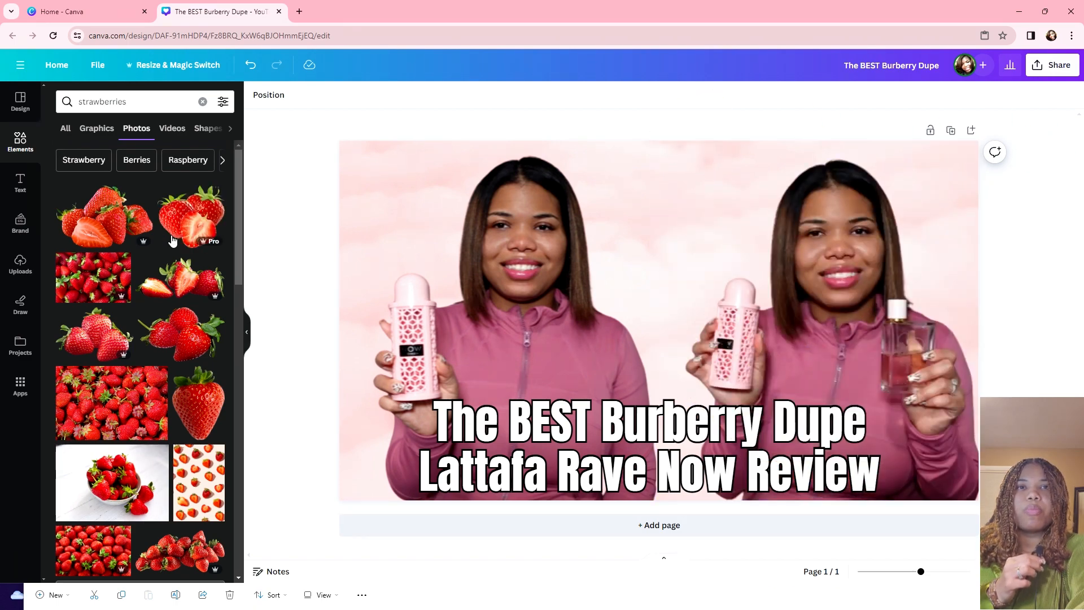
left_click_drag(169, 218, 424, 140)
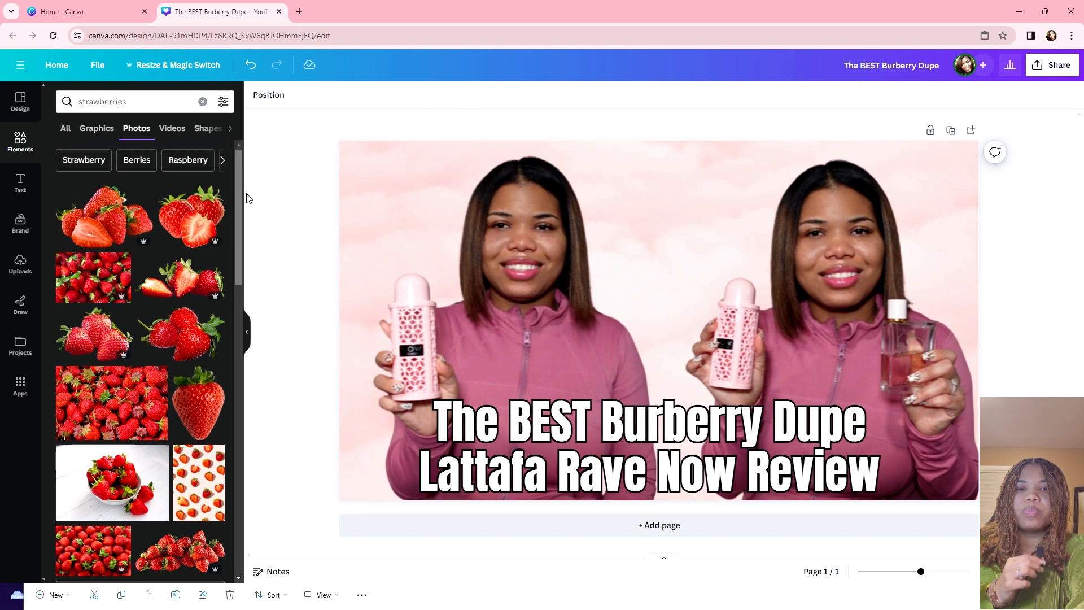
right_click(187, 214)
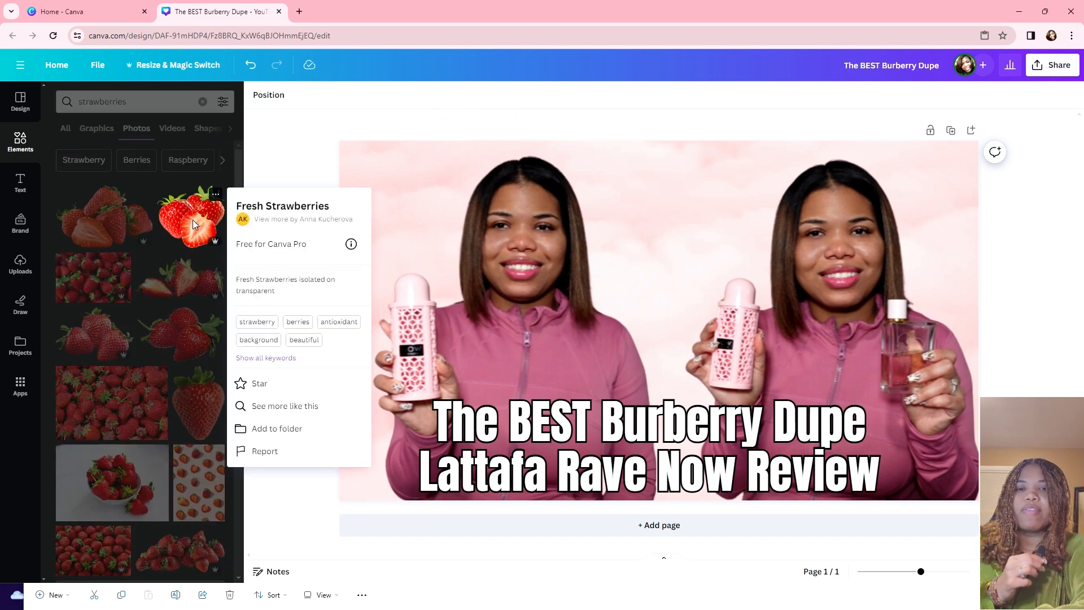
left_click(193, 222)
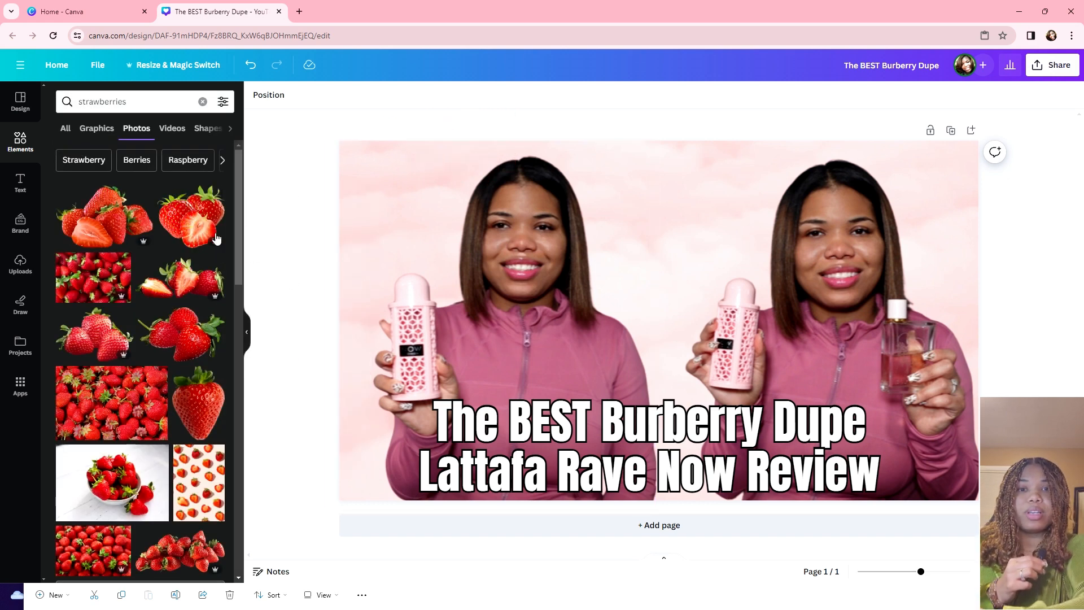
Step: Bring a strawberry photo onto the thumbnail and pull it low behind the title
left_click_drag(192, 217, 696, 186)
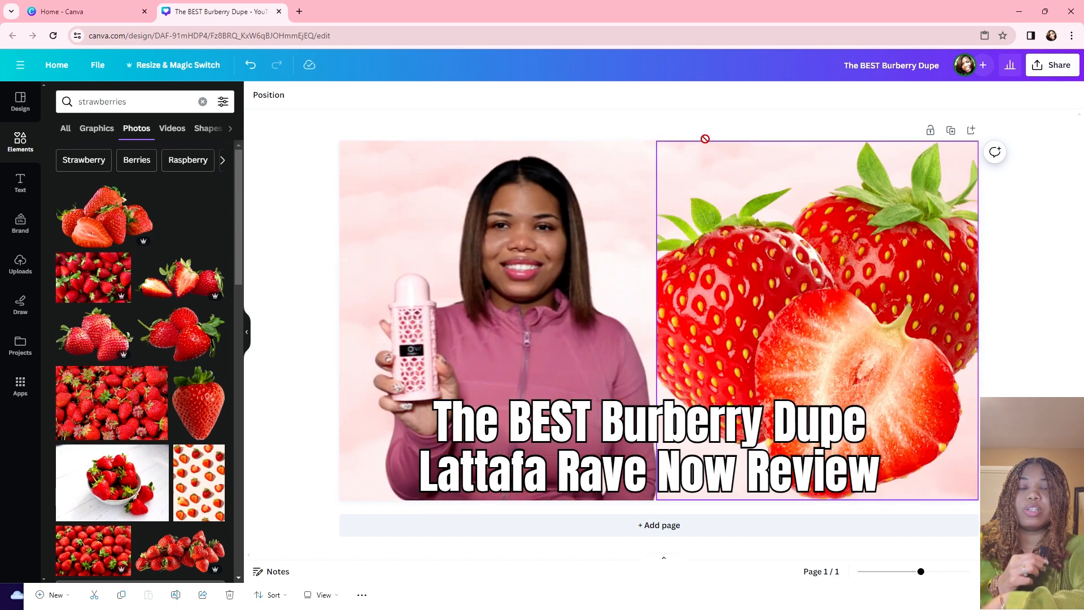
mouse_move(705, 138)
left_mouse_down()
mouse_move(738, 138)
mouse_move(702, 145)
left_mouse_up()
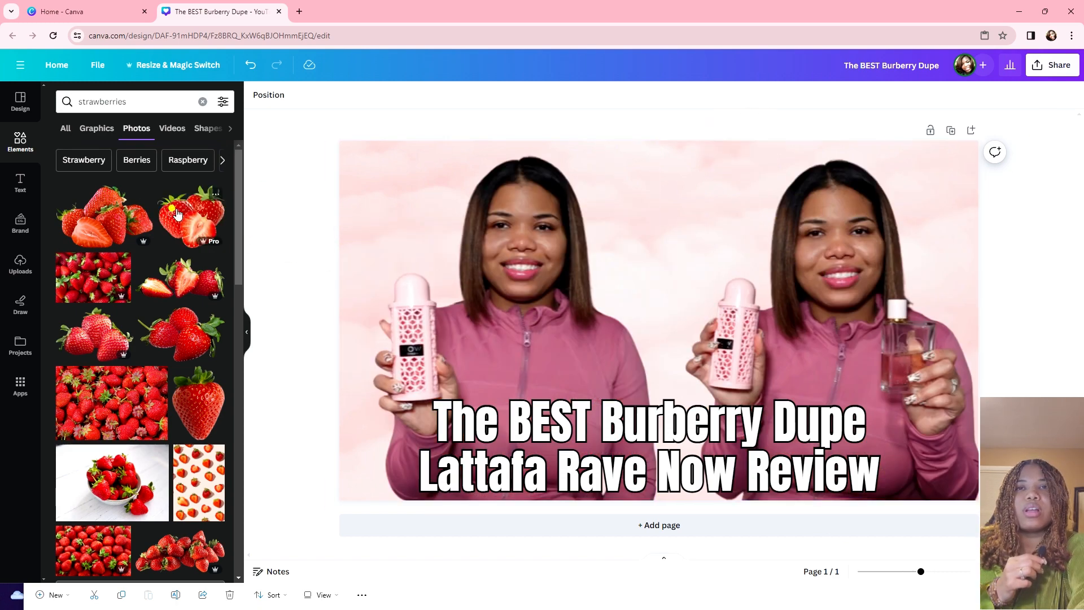
left_click_drag(177, 214, 672, 294)
left_click_drag(671, 397, 681, 419)
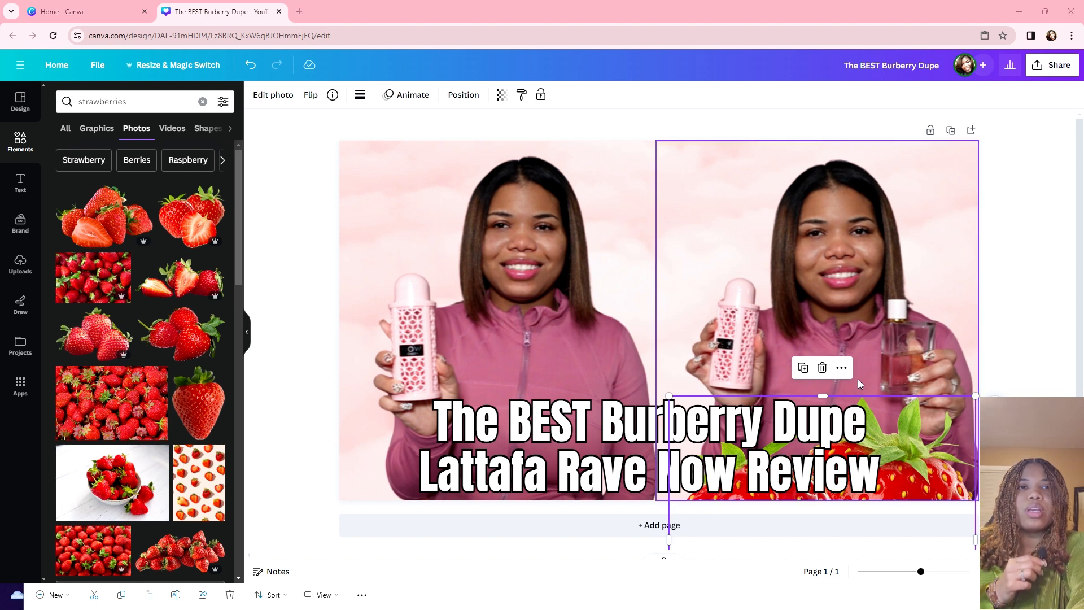
Step: Shrink and reposition the strawberry photo, then undo to restore the woman's right photo
right_click(932, 458)
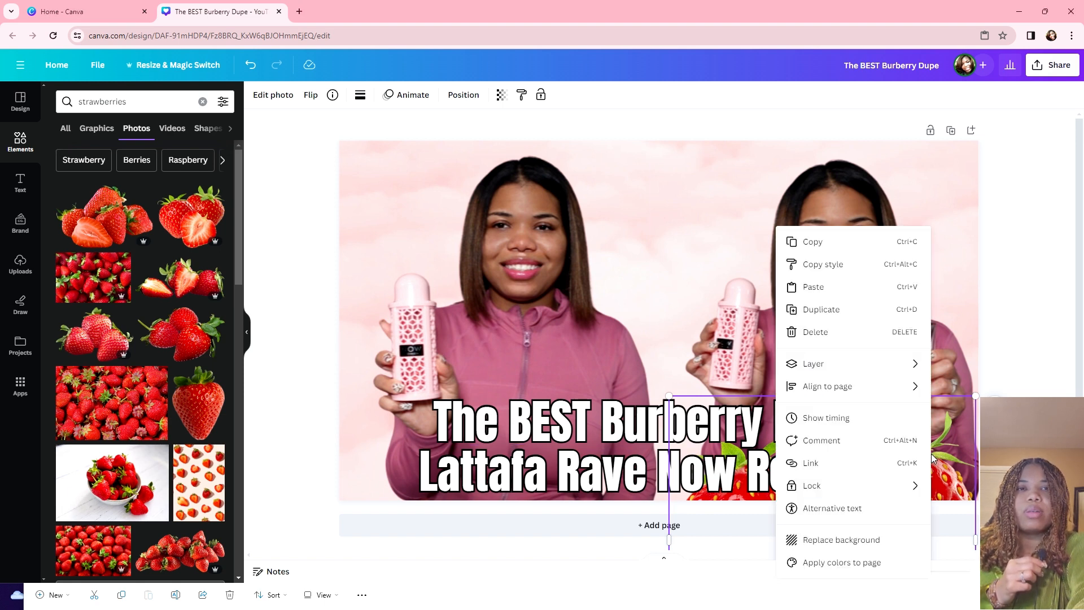
left_click(972, 395)
left_click_drag(974, 394, 907, 434)
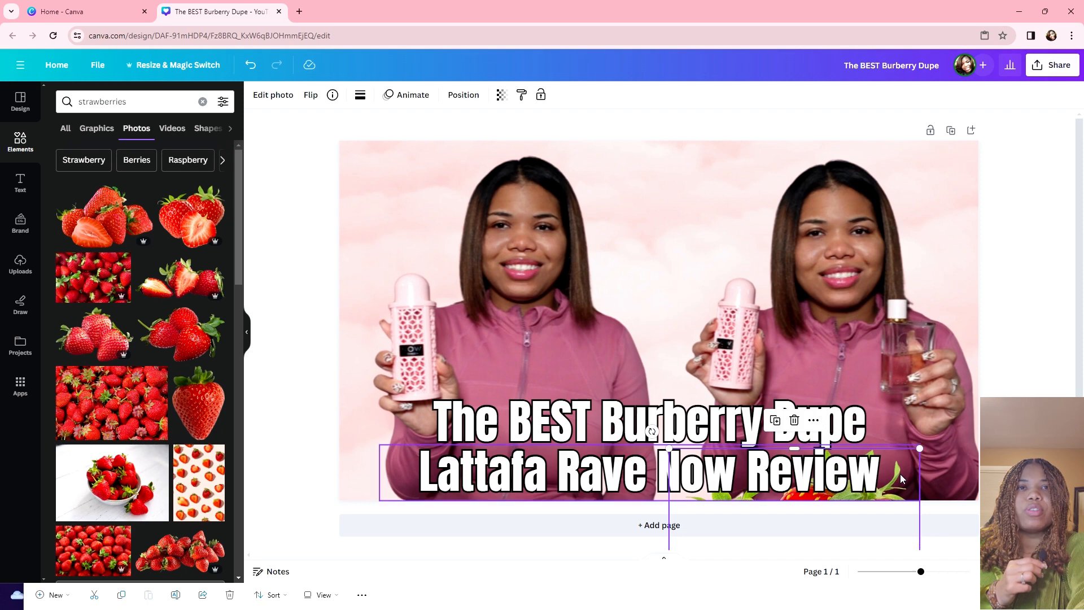
left_click_drag(900, 474, 950, 264)
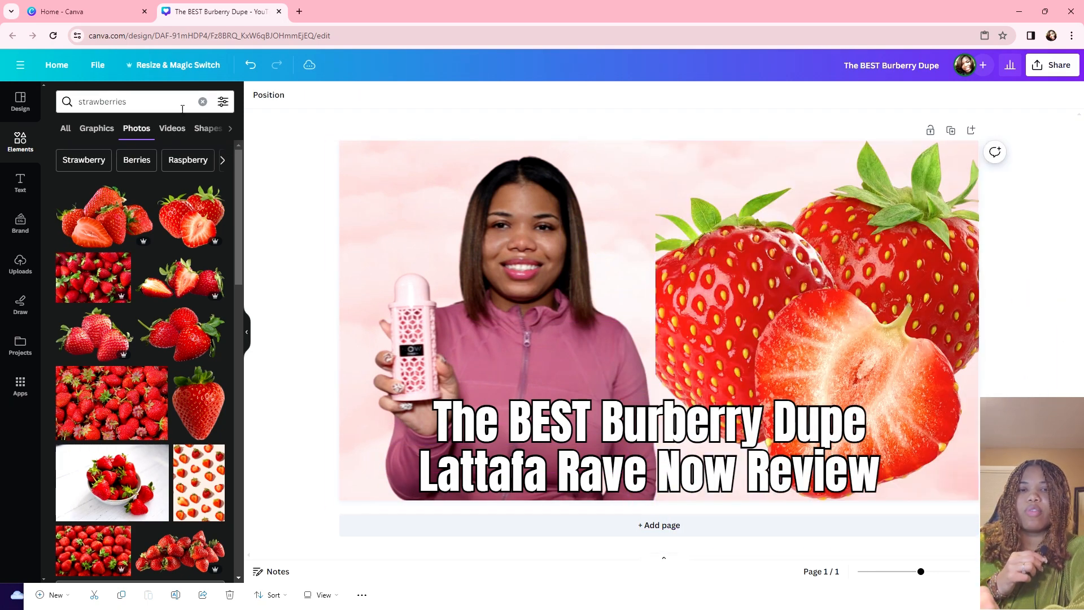
left_click(246, 71)
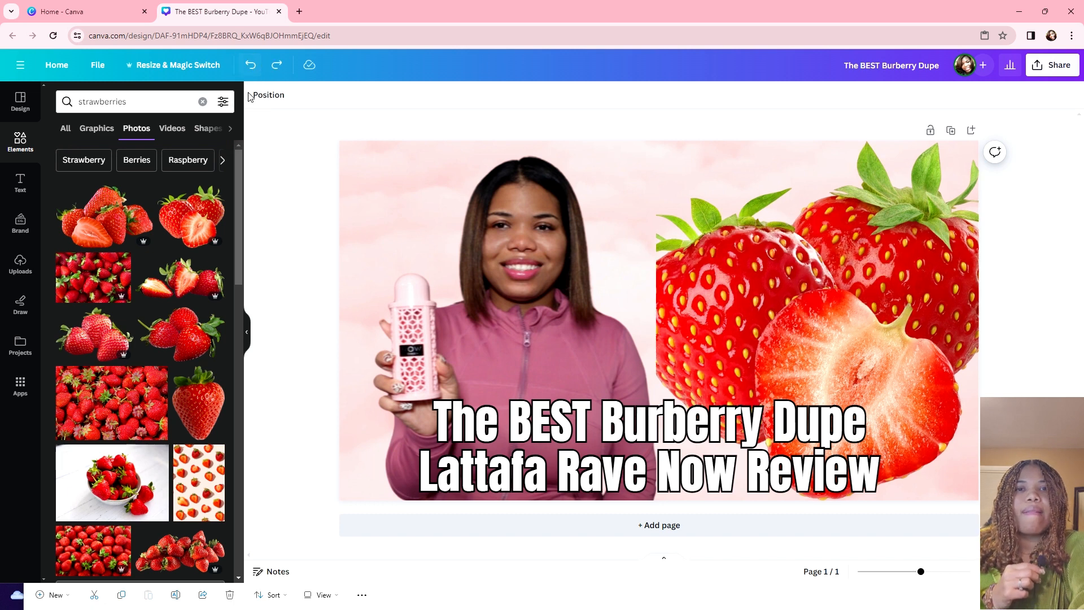
left_click(250, 68)
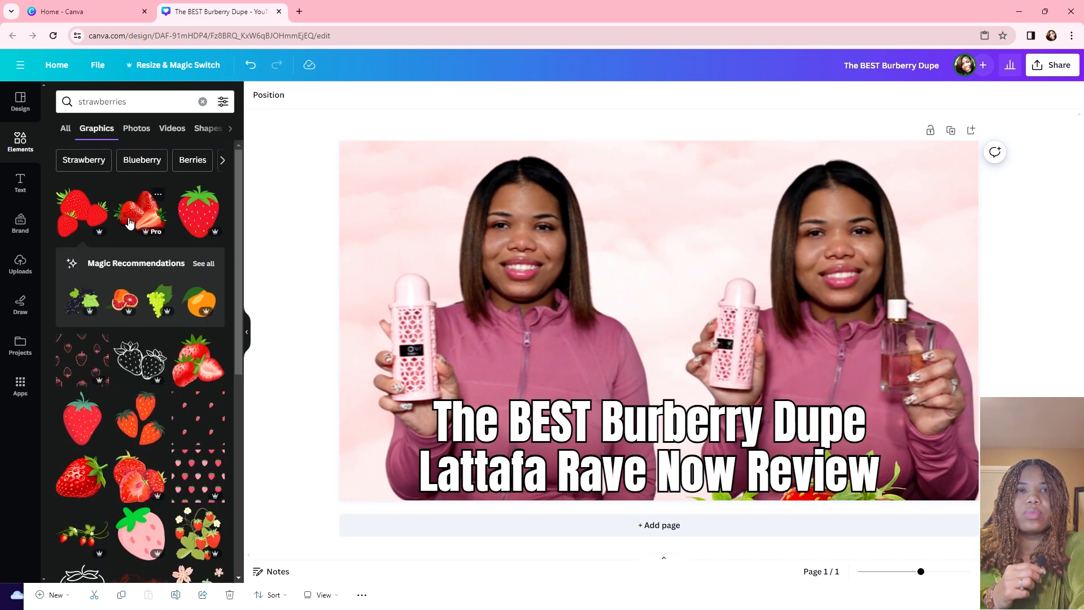
Step: Add a strawberries graphic and shrink it down to a small size
left_click(139, 212)
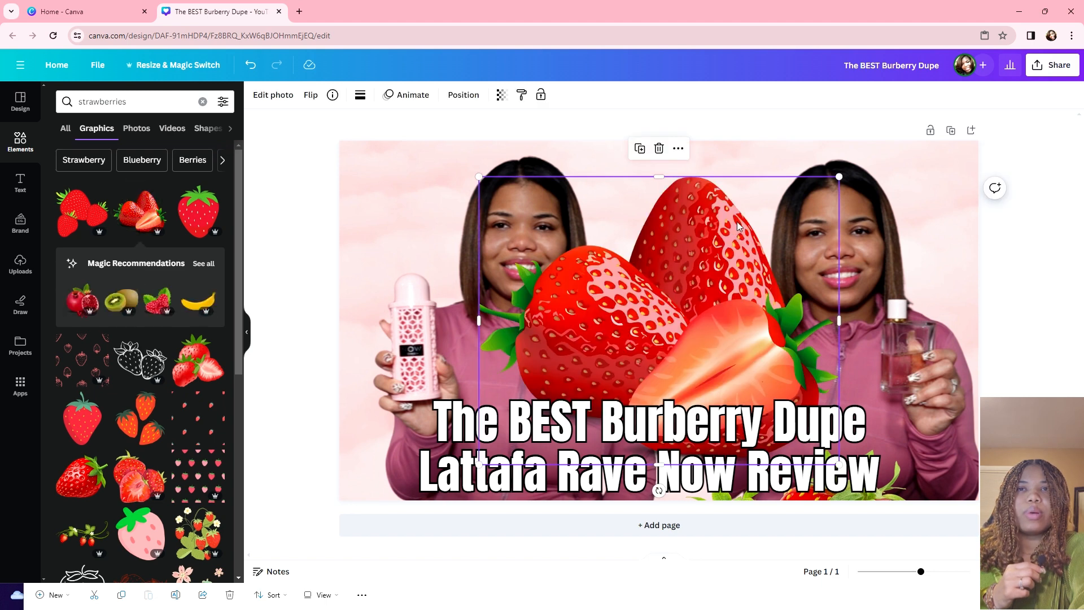
left_click_drag(839, 178, 674, 142)
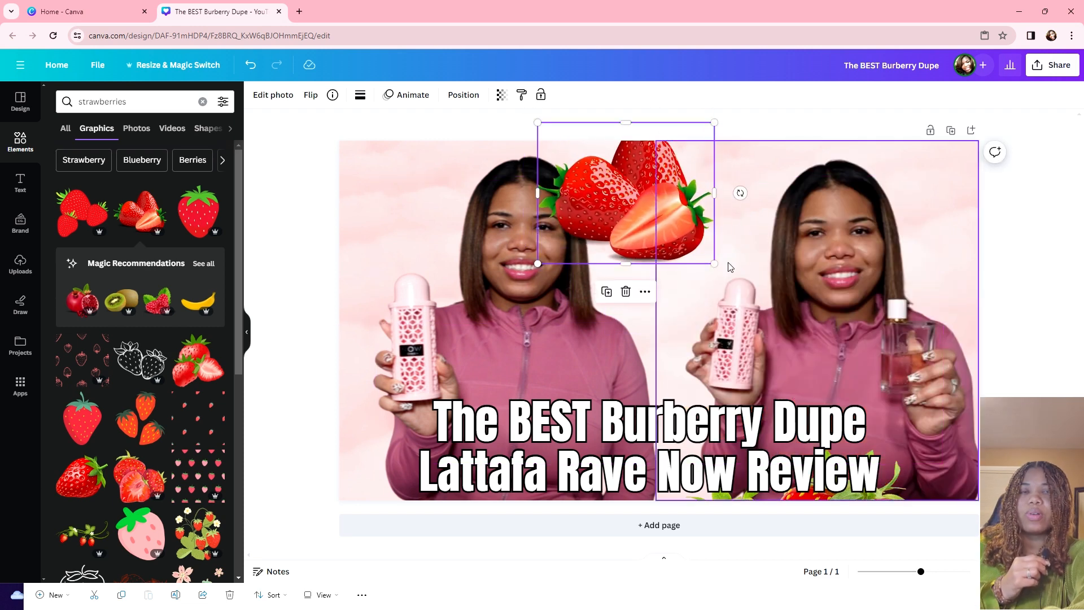
left_click_drag(715, 264, 659, 222)
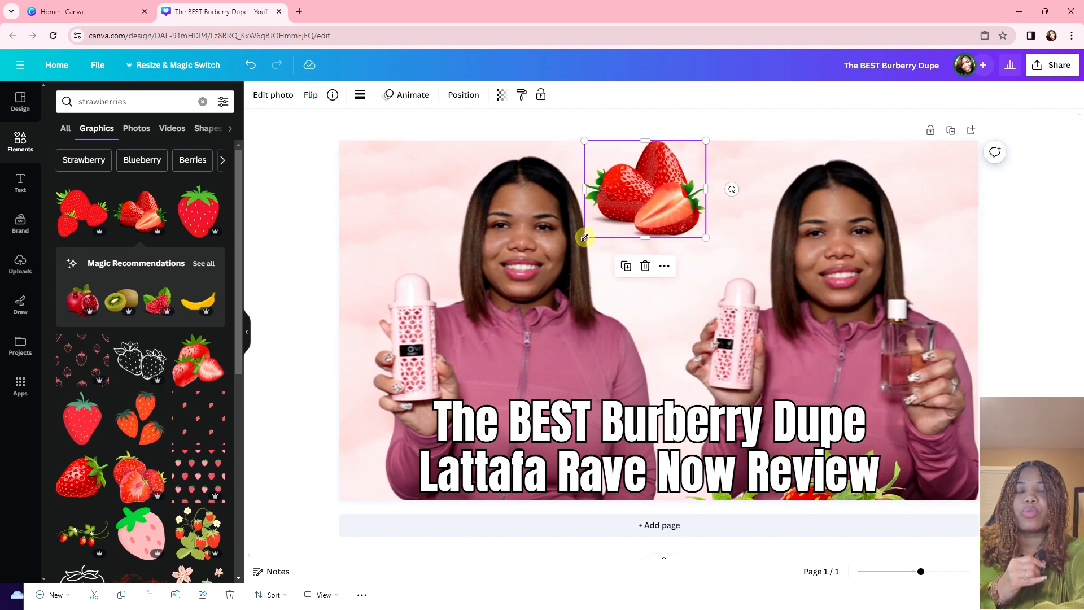
left_click_drag(585, 237, 592, 232)
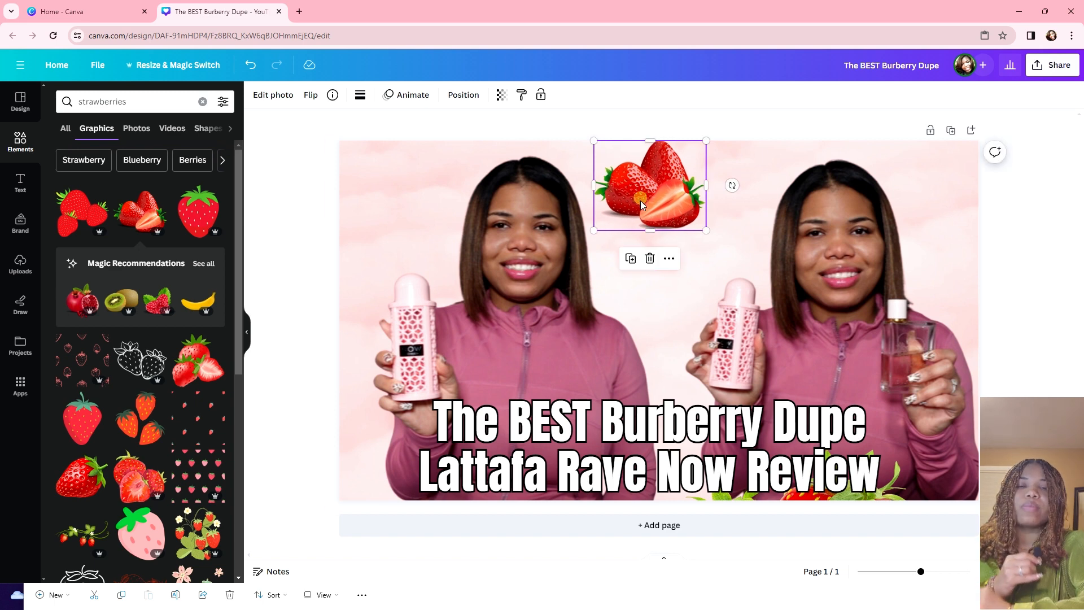
mouse_move(641, 205)
left_mouse_down()
mouse_move(665, 201)
mouse_move(645, 197)
left_mouse_up()
Step: Fine-tune the strawberries graphic's position at the top centre between the two faces
left_click(1025, 236)
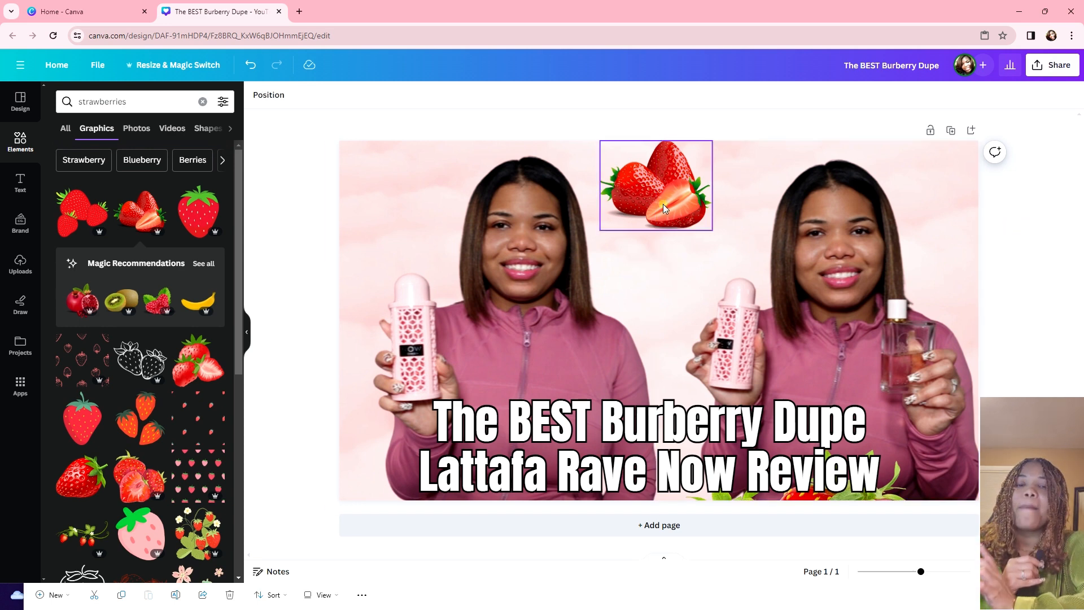
mouse_move(663, 204)
left_mouse_down()
mouse_move(658, 191)
mouse_move(653, 206)
left_mouse_up()
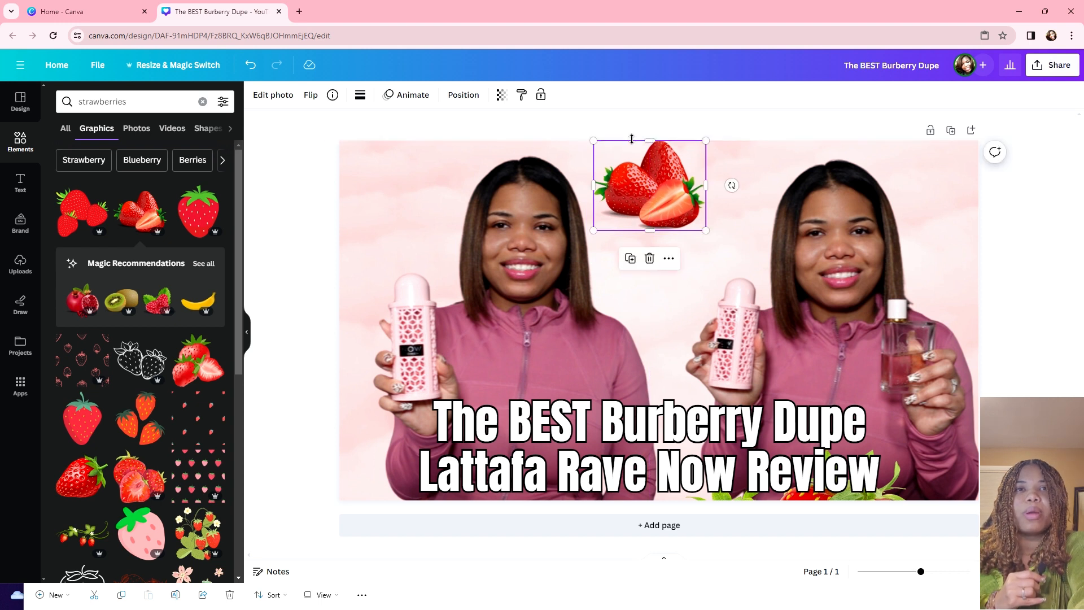
left_click(615, 119)
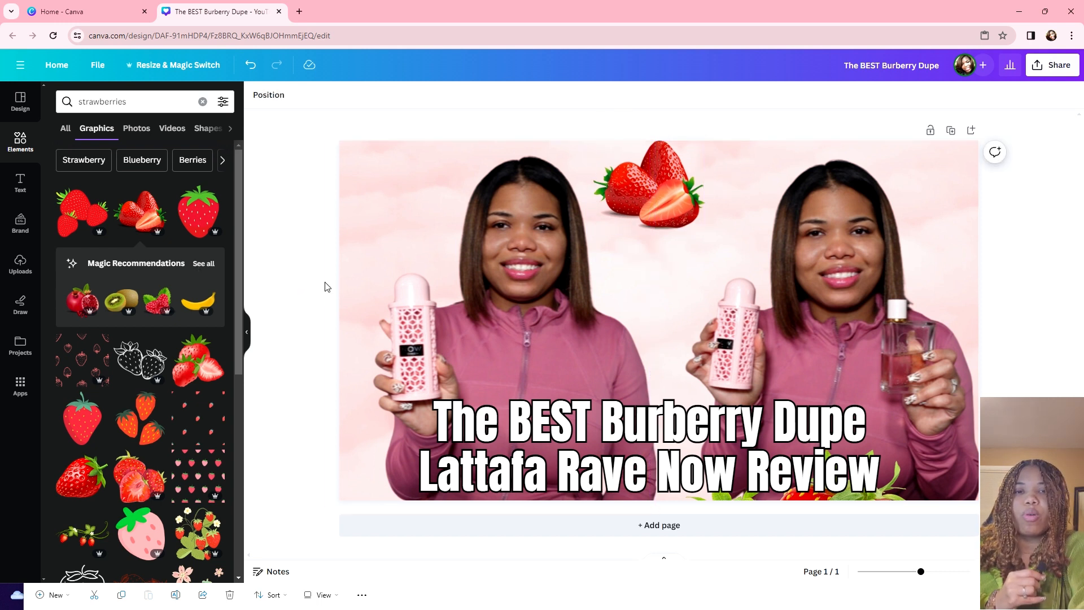
left_click_drag(637, 166, 638, 169)
left_click(599, 115)
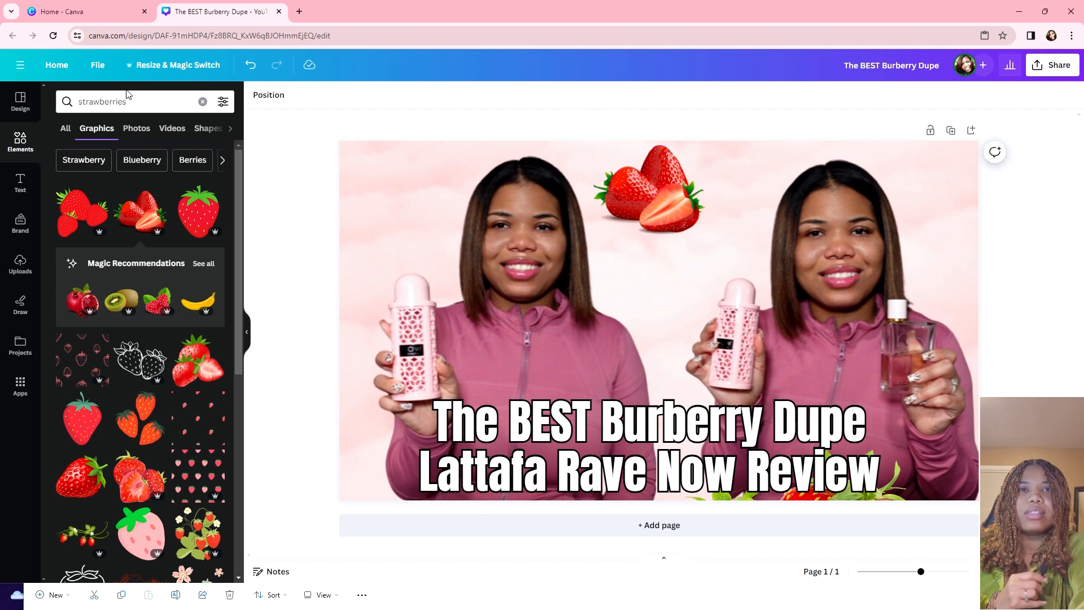
left_click_drag(141, 106, 92, 111)
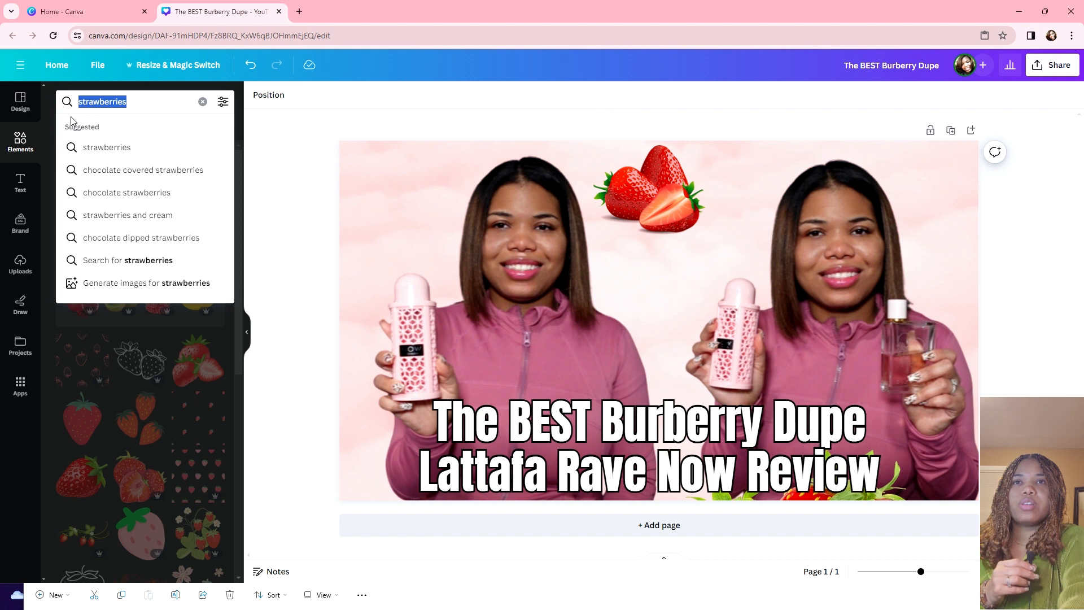
Step: Search 'mixed berries', shrink a berries graphic into the top-left corner, and delete the strawberries graphic
type("mixe")
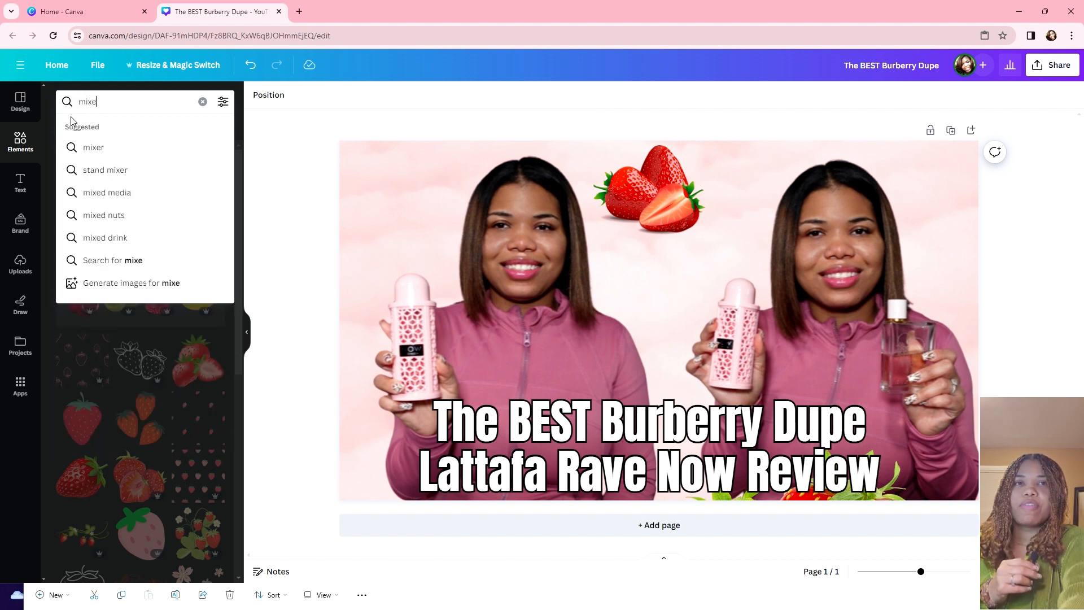
type("d berries")
key("Return")
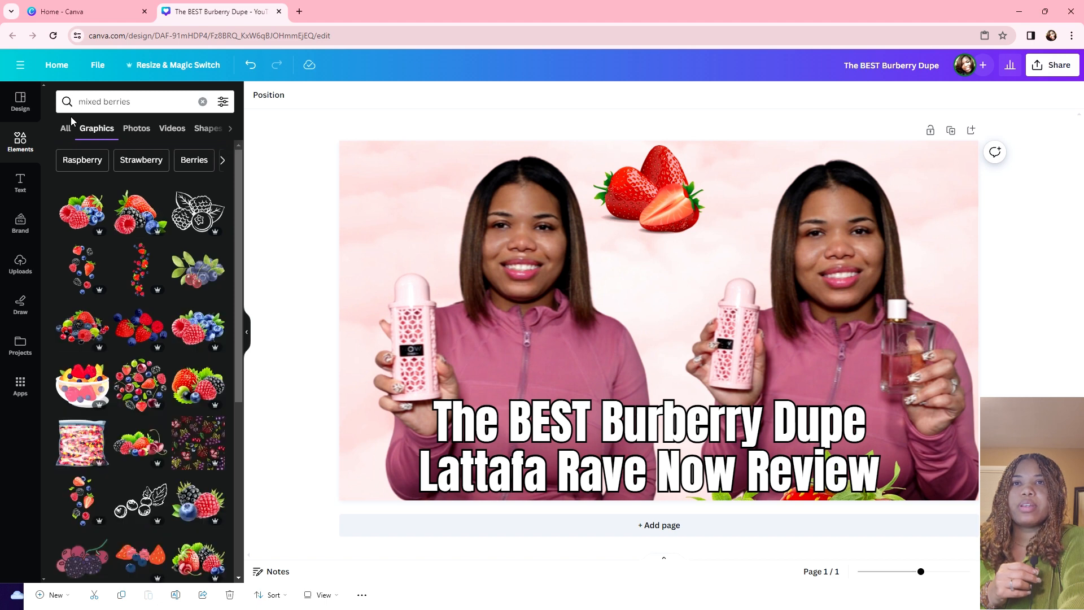
left_click_drag(142, 214, 483, 253)
left_click_drag(421, 215, 390, 203)
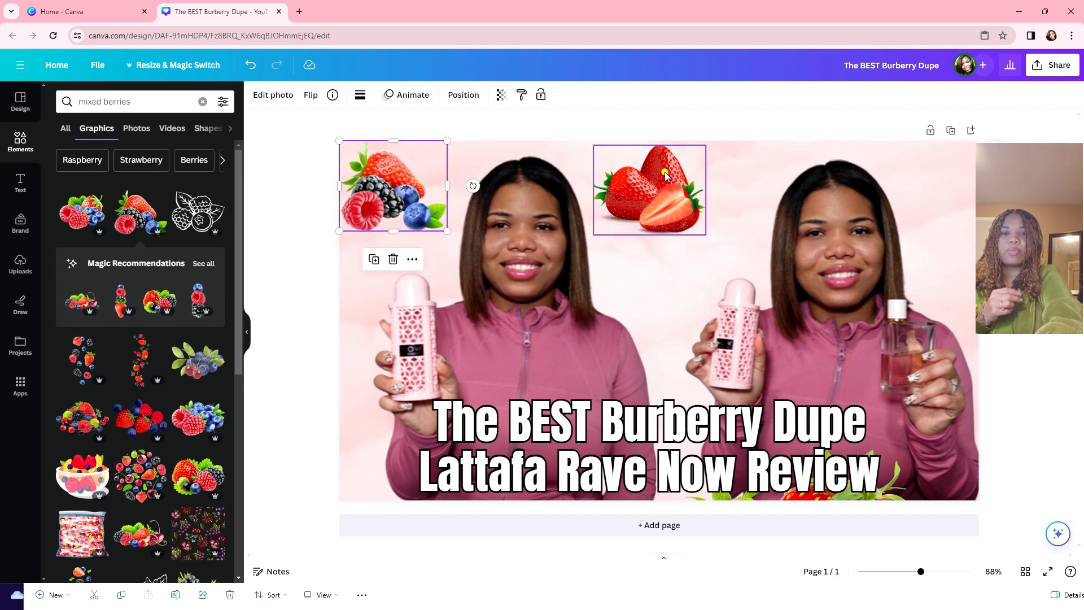
mouse_move(663, 177)
left_mouse_down()
mouse_move(723, 181)
mouse_move(705, 133)
mouse_move(682, 174)
mouse_move(648, 172)
left_mouse_up()
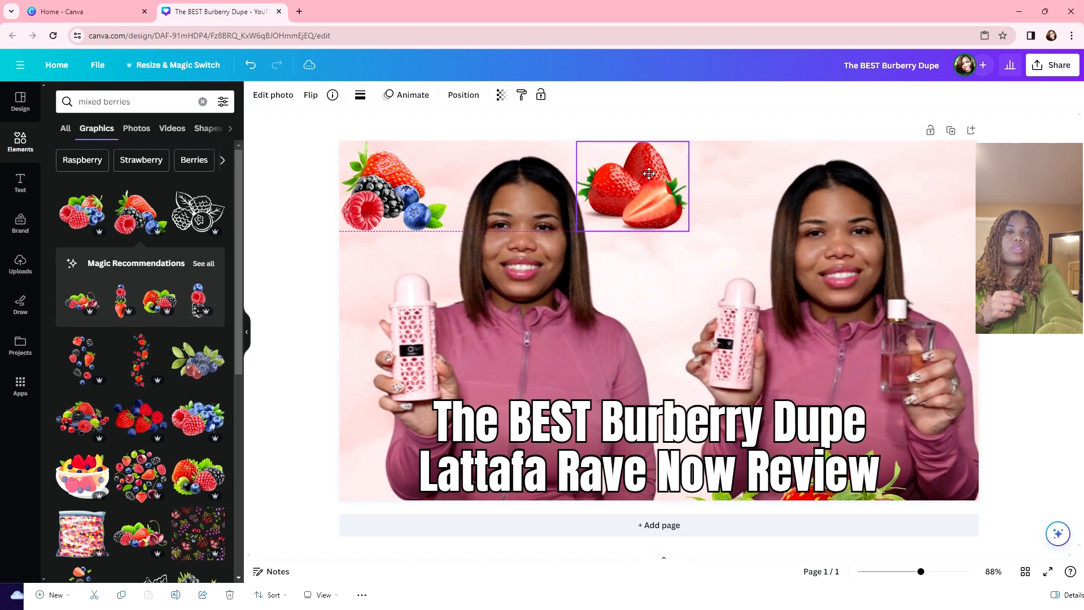
key("Delete")
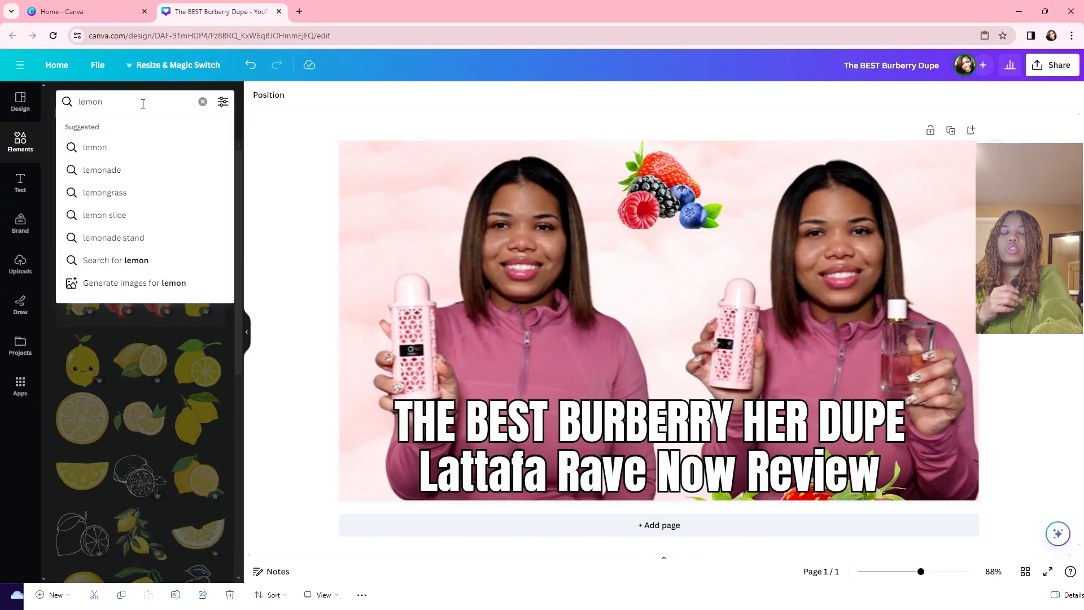
Step: Search 'lemon and berries' and fit a lemon-blueberry graphic into the top-left corner, slightly widened
type("an")
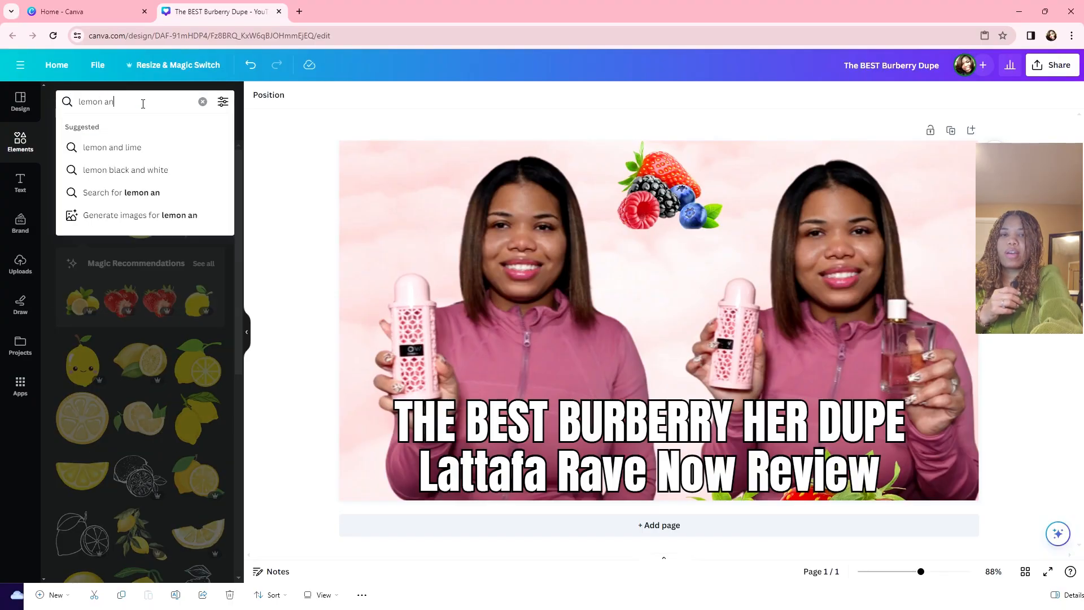
type("d berries")
key("Return")
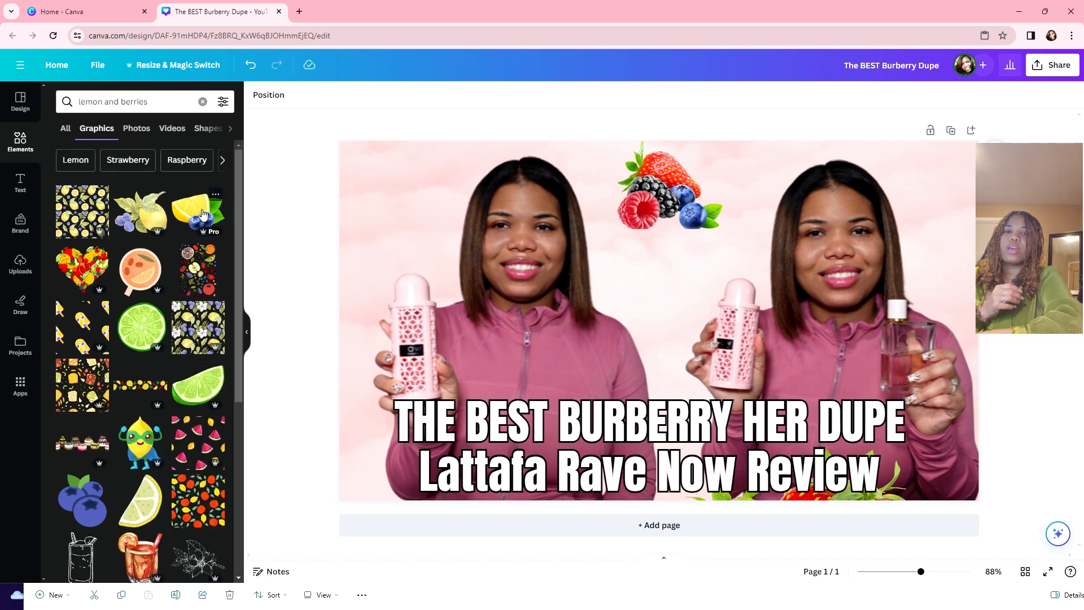
left_click(203, 214)
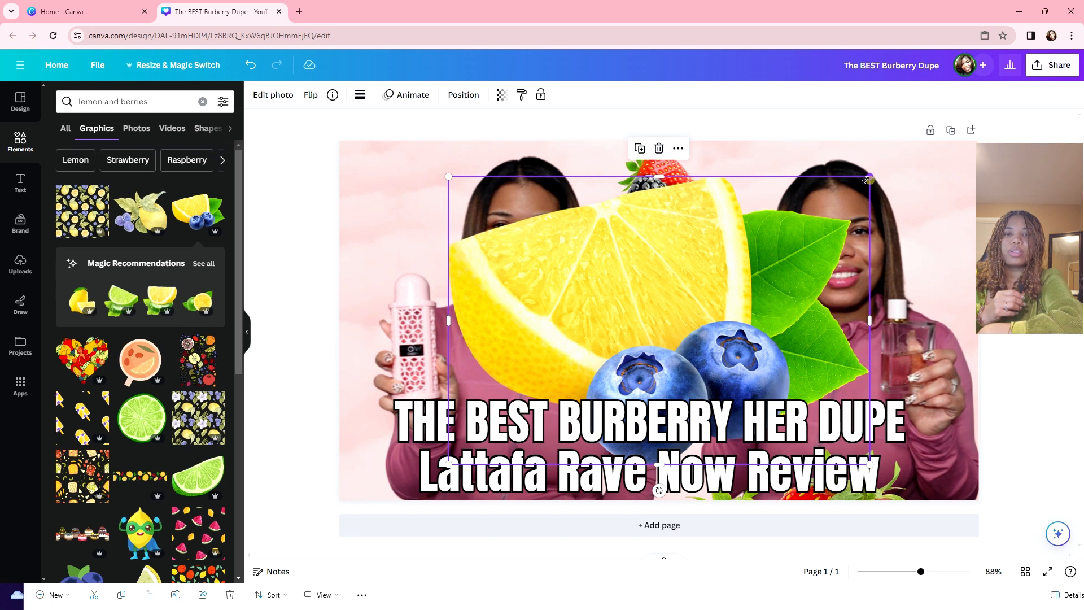
left_click_drag(866, 181, 520, 241)
left_click_drag(551, 381, 441, 165)
left_click_drag(490, 253, 402, 229)
left_click(455, 174)
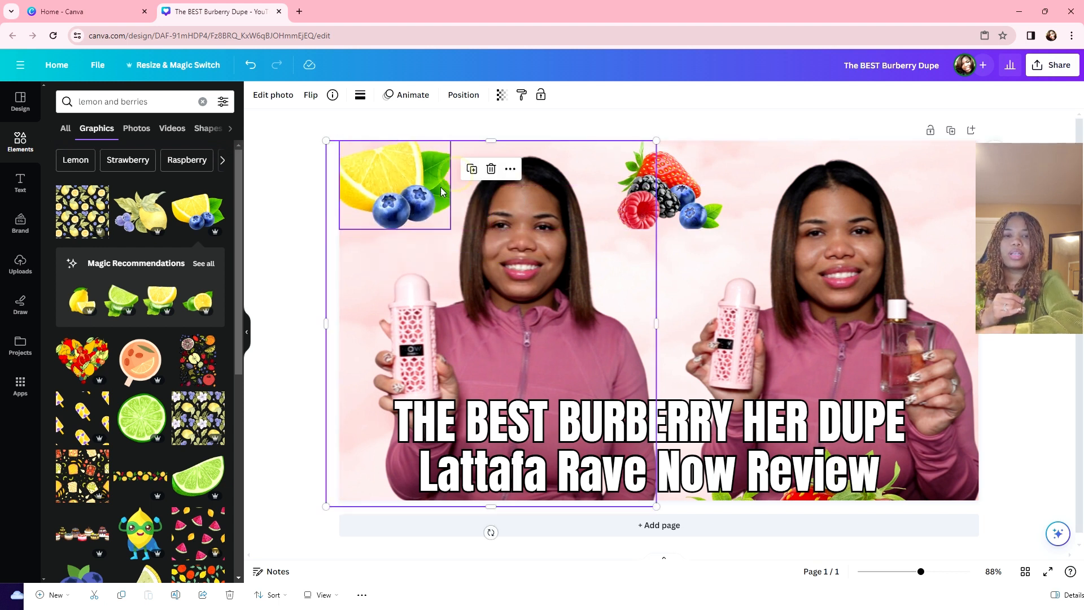
left_click(443, 190)
left_click_drag(450, 185, 407, 185)
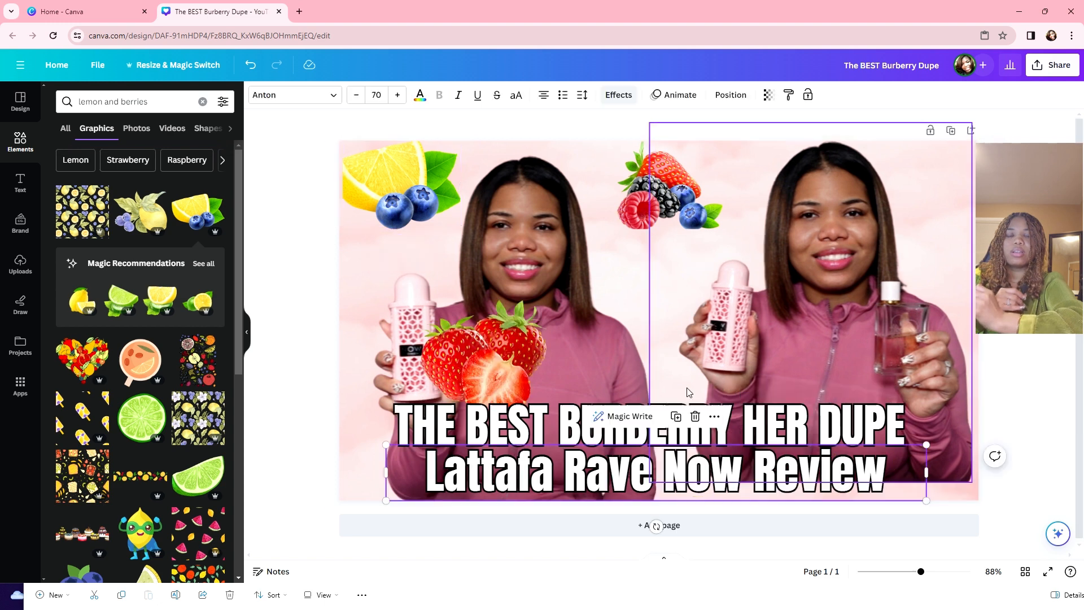
Step: Nudge the 'Lattafa Rave Now Review' line left to centre it
left_click(694, 383)
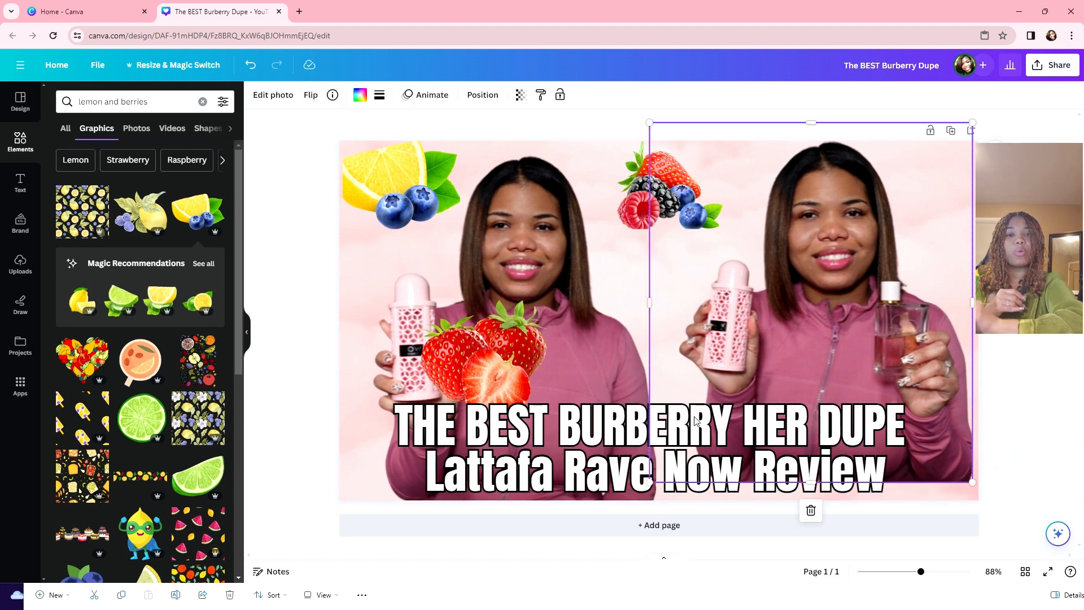
left_click(642, 473)
left_click_drag(643, 473, 627, 472)
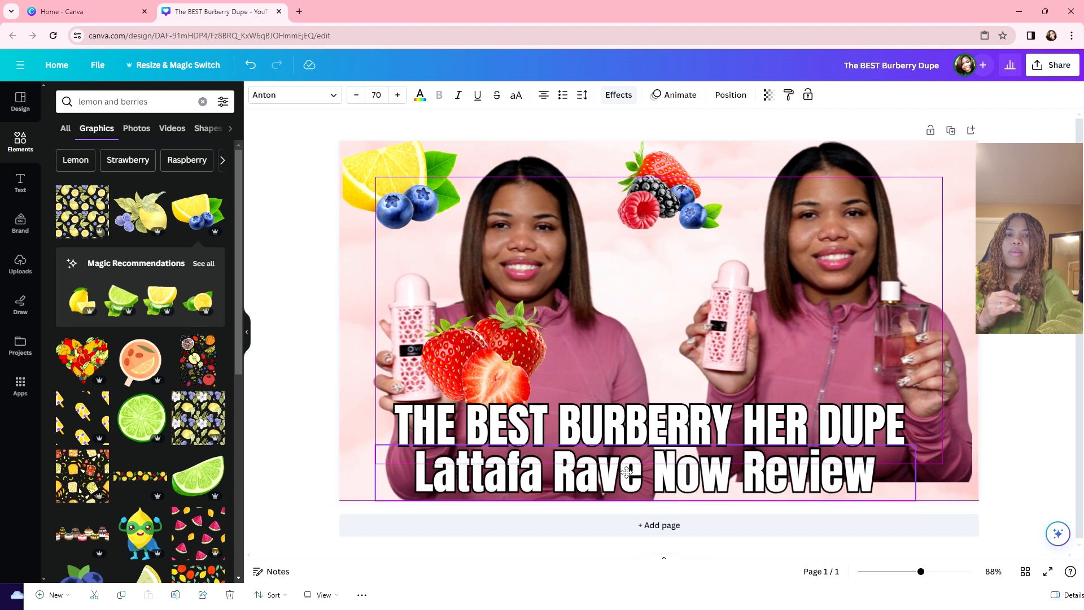
Step: Move the strawberry graphic between the two women and nudge the lemon-blueberry graphic slightly down
left_click(635, 345)
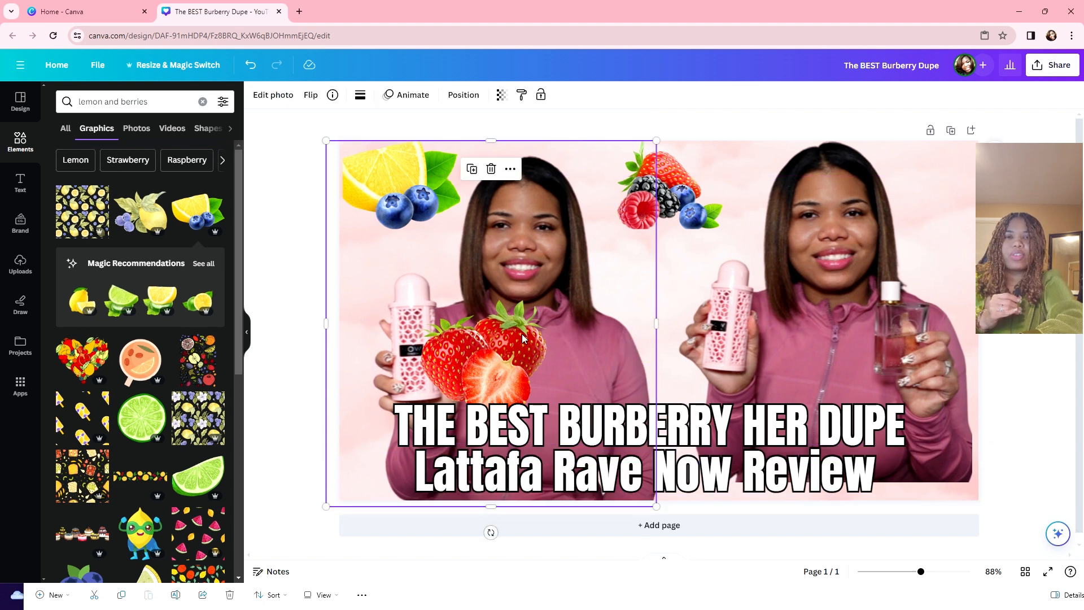
left_click_drag(462, 336, 625, 340)
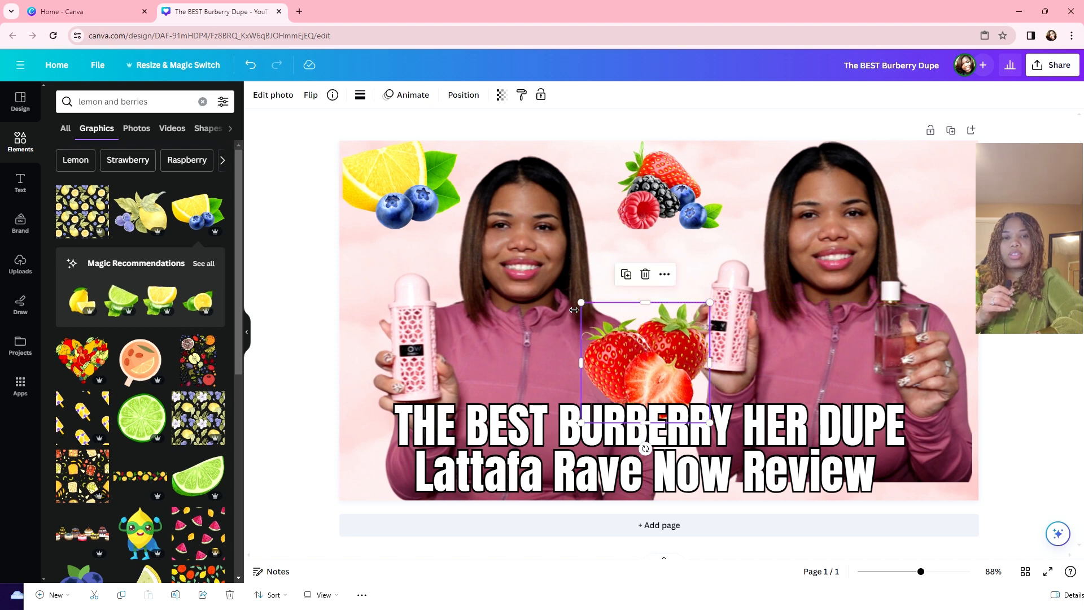
left_click(429, 213)
left_click_drag(424, 191, 424, 194)
left_click(252, 65)
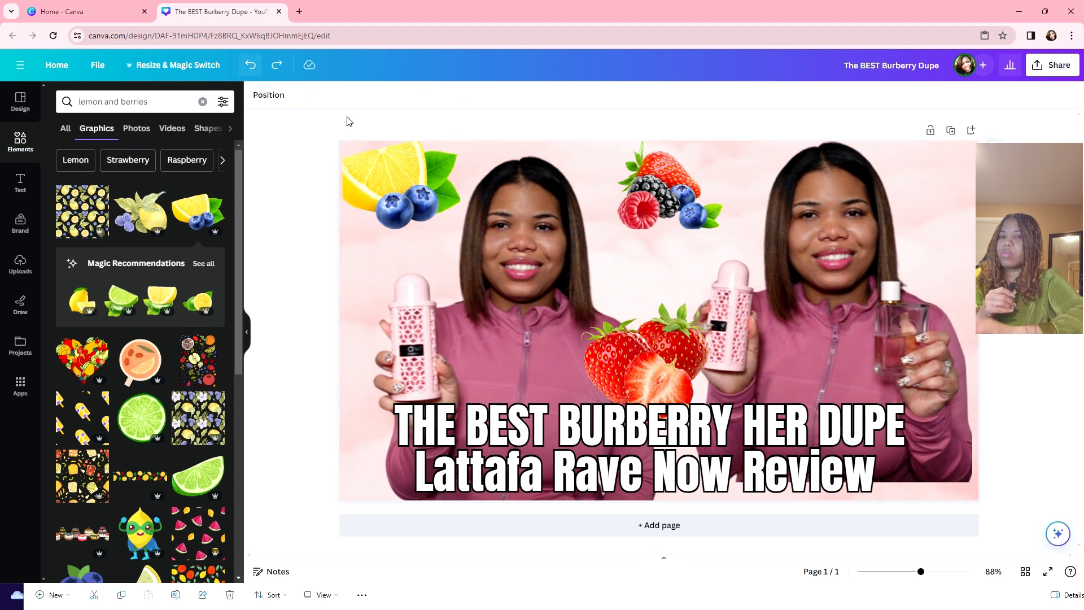
Step: Delete the strawberry graphic and shift the 'Lattafa Rave Now Review' line until it's centred
left_click(670, 334)
key("Delete")
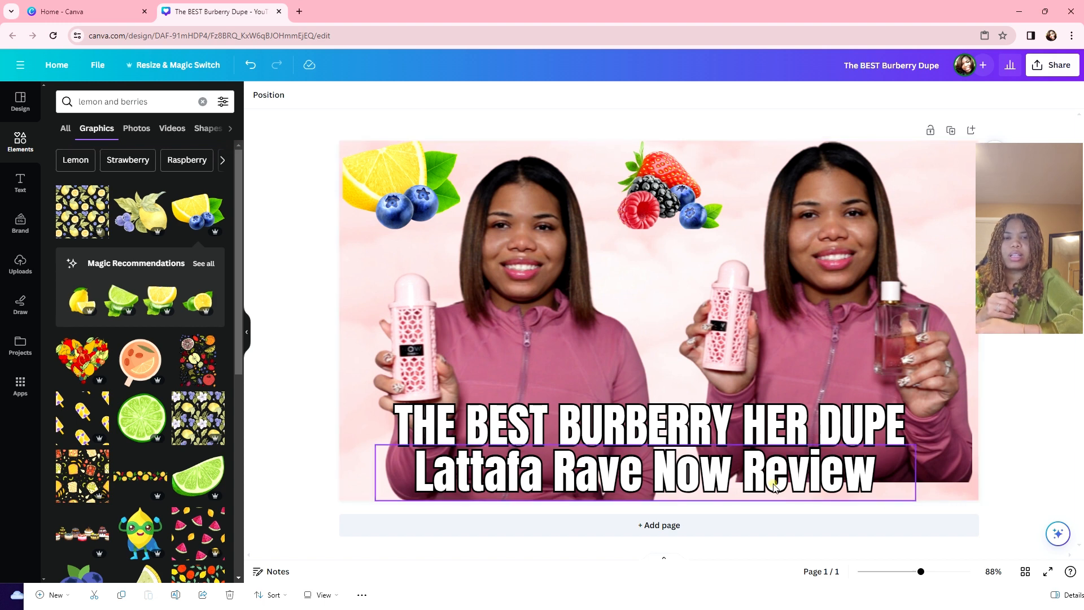
left_click_drag(776, 489, 779, 486)
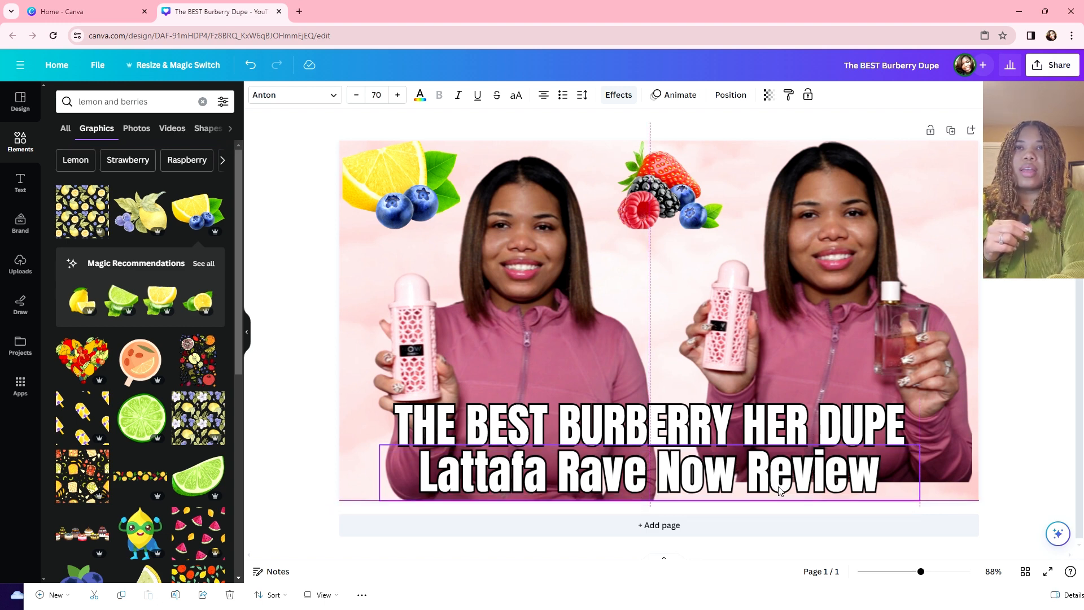
left_click(1029, 395)
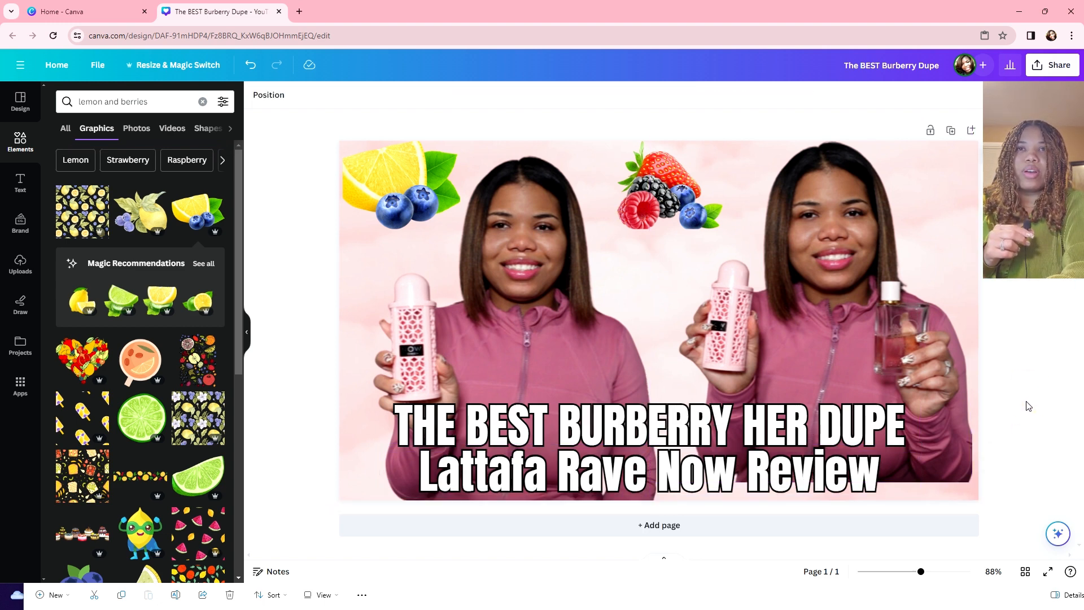
left_click_drag(864, 463, 864, 463)
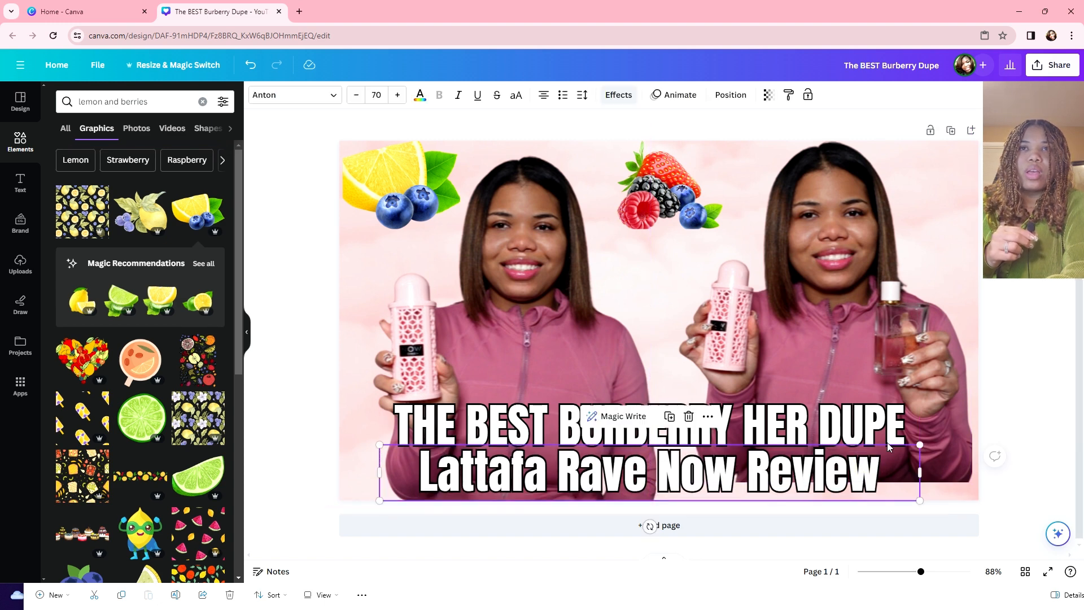
left_click(1021, 414)
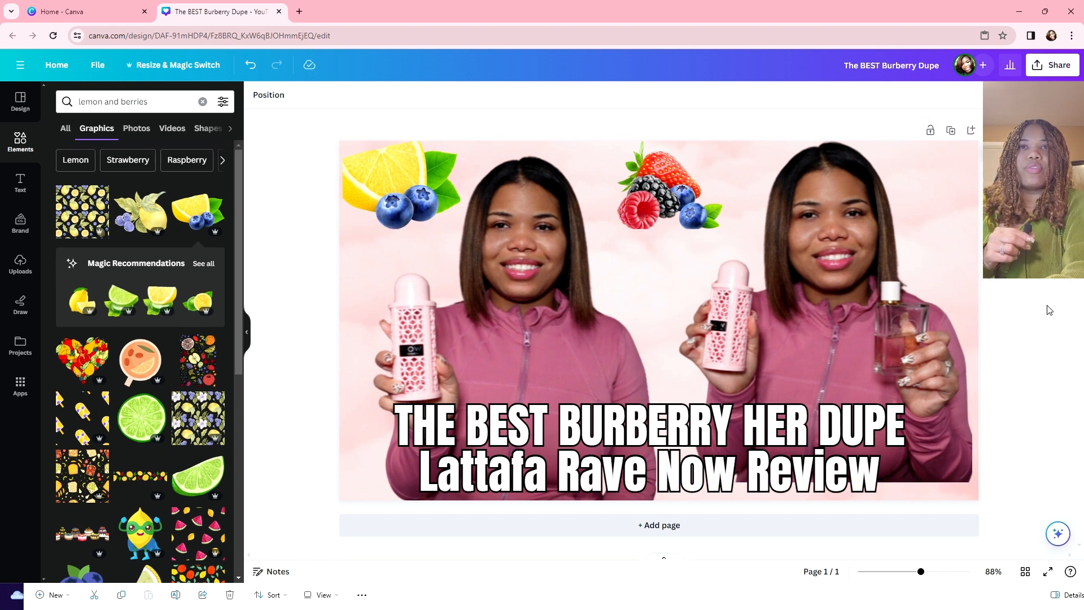
left_click_drag(712, 481, 720, 480)
left_click(1029, 308)
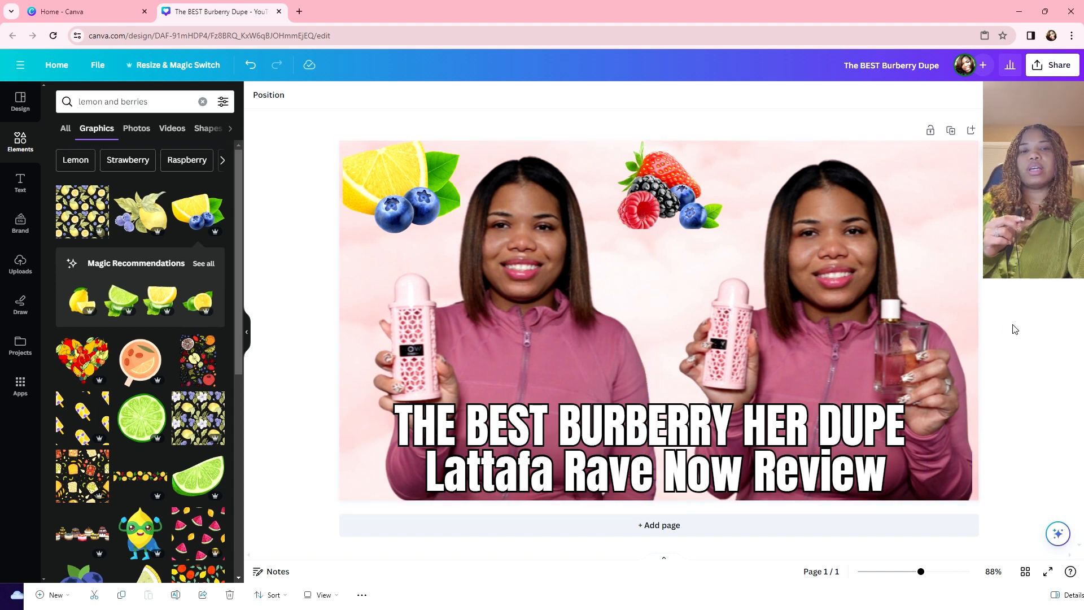
left_click(176, 103)
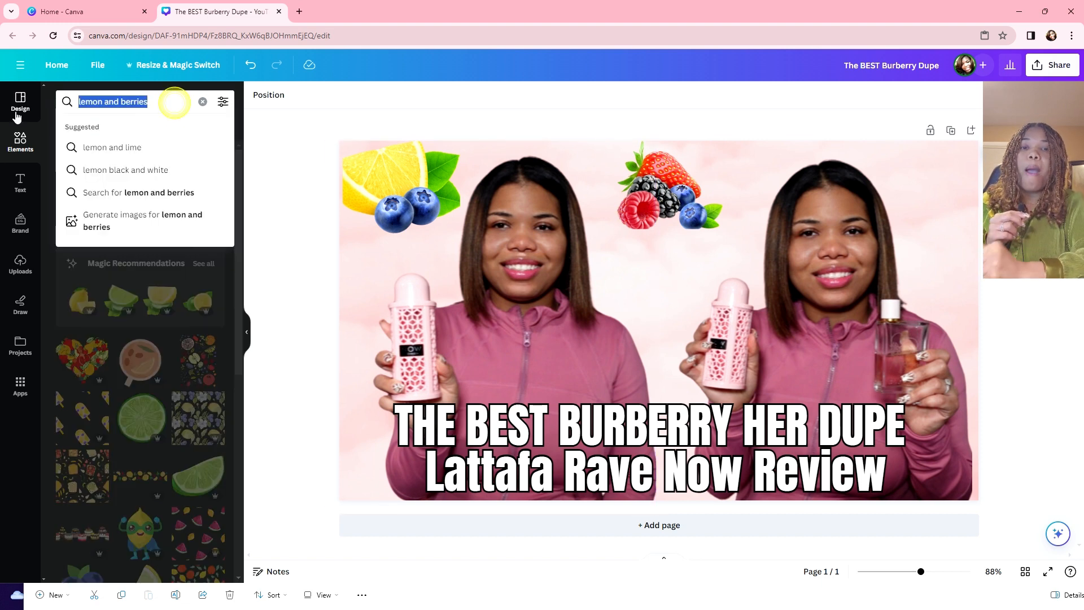
Step: Search Canva's Elements for 'thinking emoji'
left_click(416, 71)
left_click(164, 101)
left_click(89, 104)
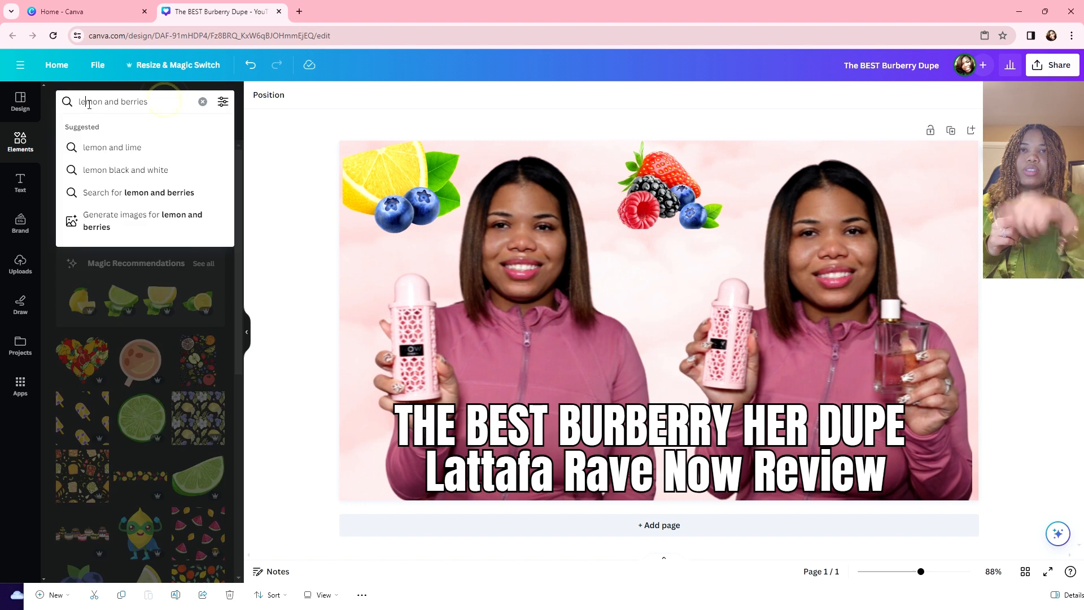
type("e")
left_click_drag(182, 101, 62, 113)
type("e,p")
key("BackSpace")
key("BackSpace")
key("BackSpace")
type("th")
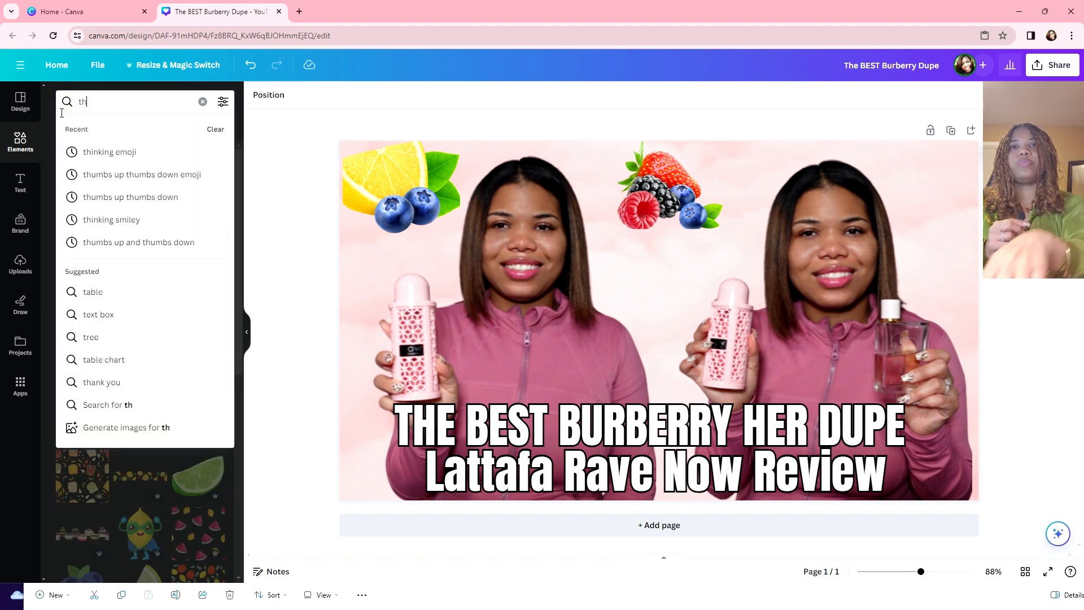
type("inking emokj")
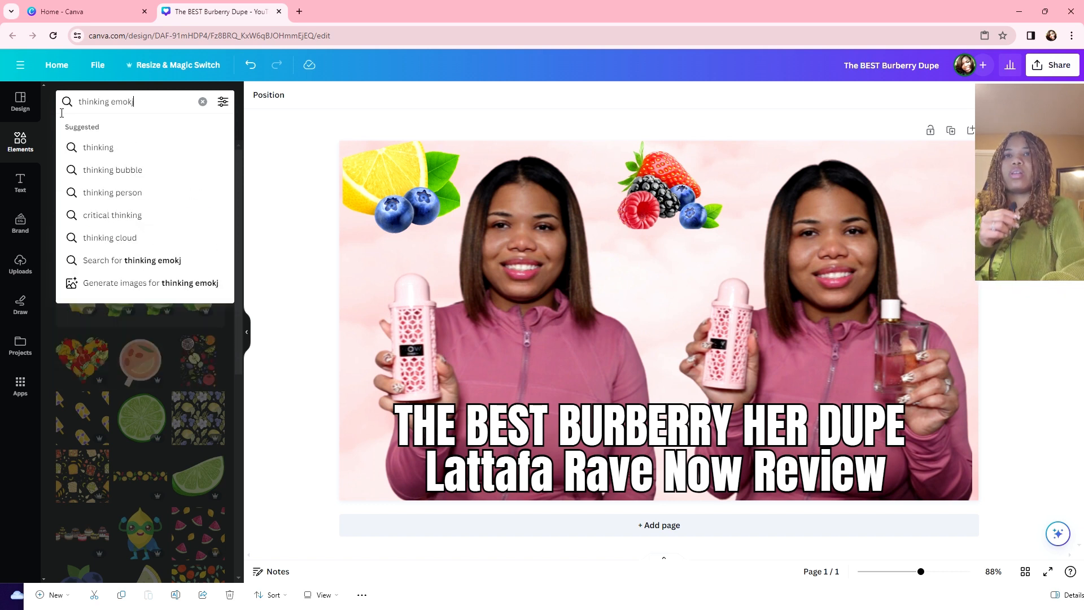
key("BackSpace")
key("BackSpace")
key("BackSpace")
type("okj")
key("BackSpace")
key("BackSpace")
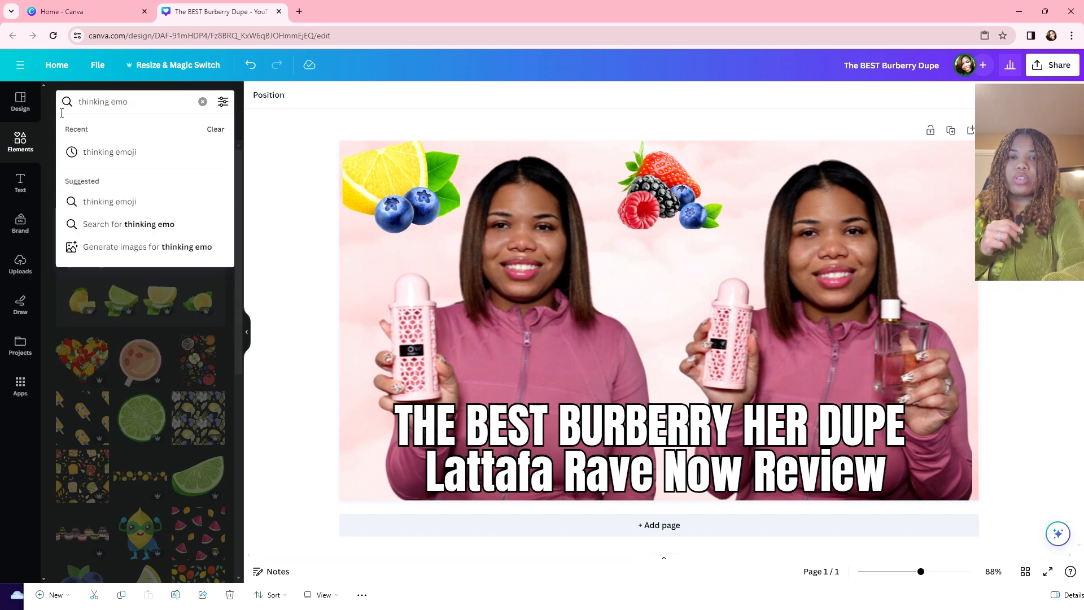
type("ji")
key("Return")
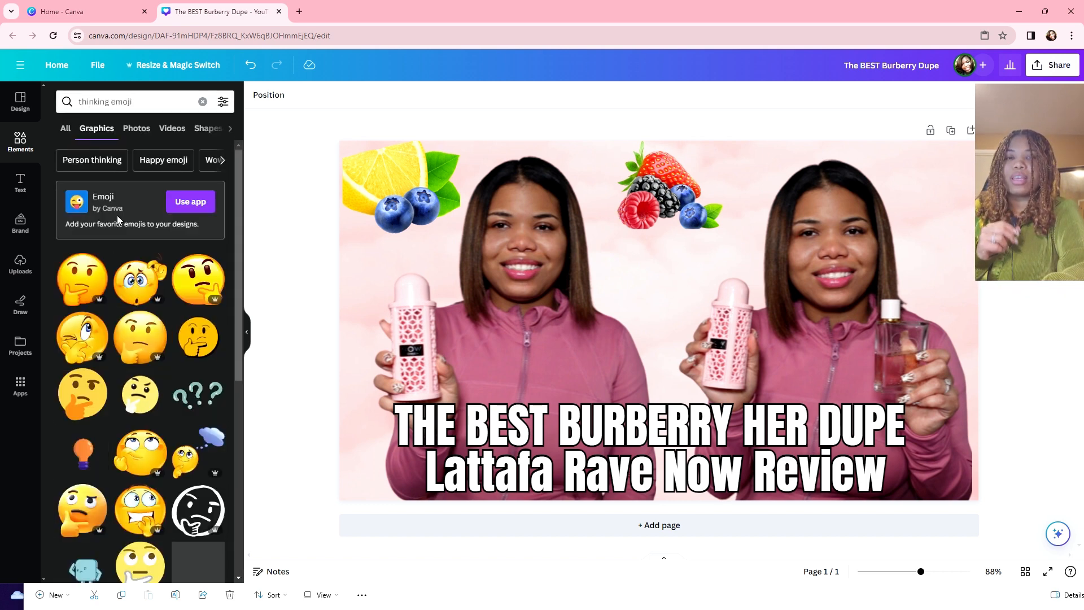
Step: Add the first thinking-face emoji, shrink it to about 269×282 and place it beside 'Review'
left_click(81, 287)
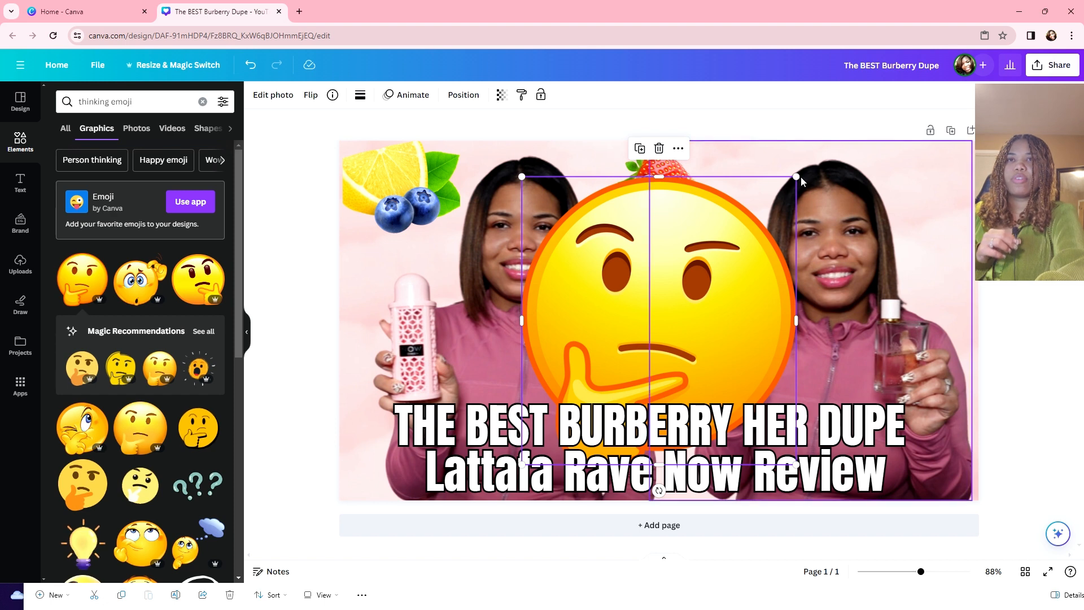
left_click_drag(798, 176, 603, 308)
left_click_drag(625, 383, 903, 436)
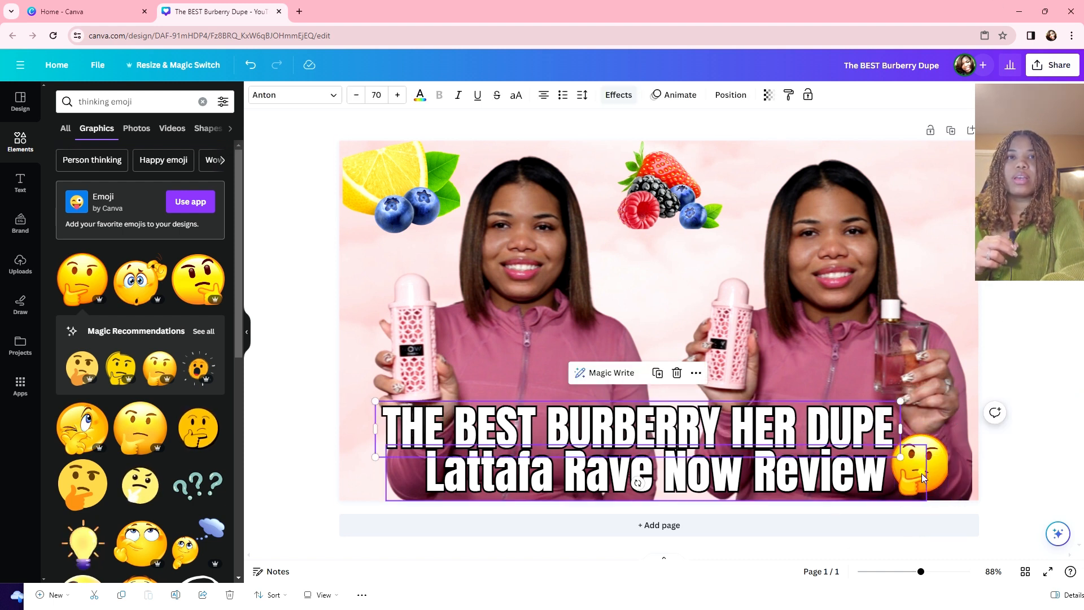
Step: Fine-tune the position of the 'Lattafa Rave Now Review' line, undoing the last move
mouse_move(855, 470)
left_mouse_down()
mouse_move(820, 481)
mouse_move(850, 471)
left_mouse_up()
left_click(1002, 408)
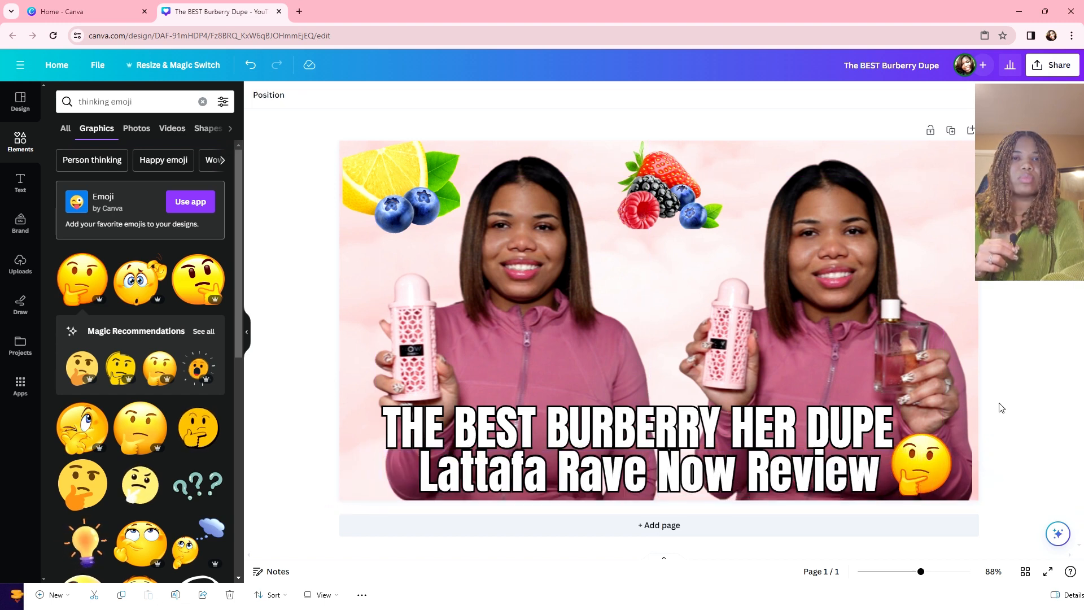
left_click_drag(727, 472, 715, 479)
key("ctrl+z")
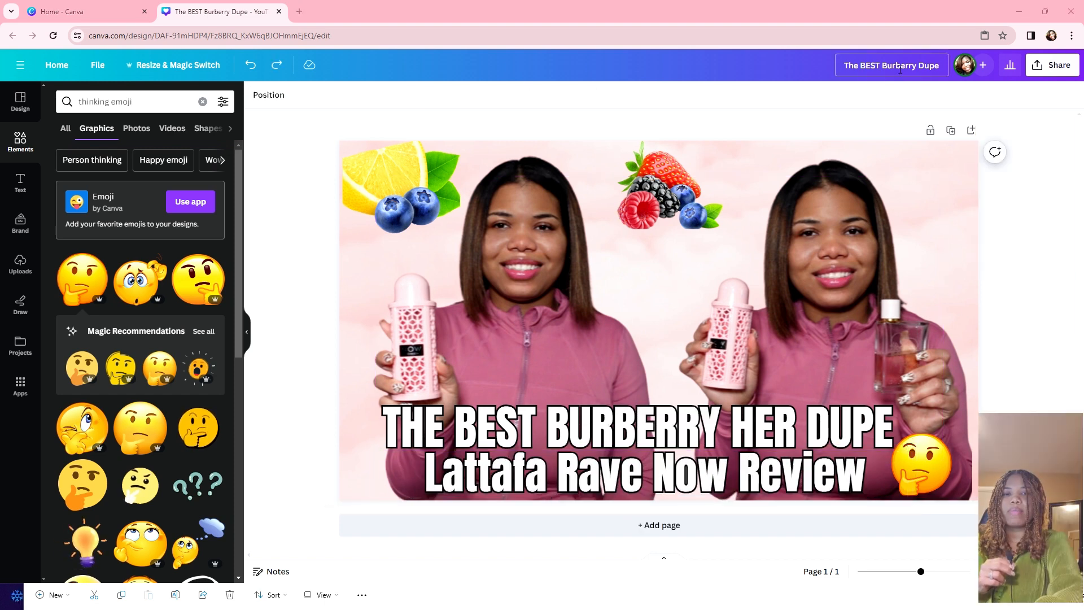
left_click(932, 68)
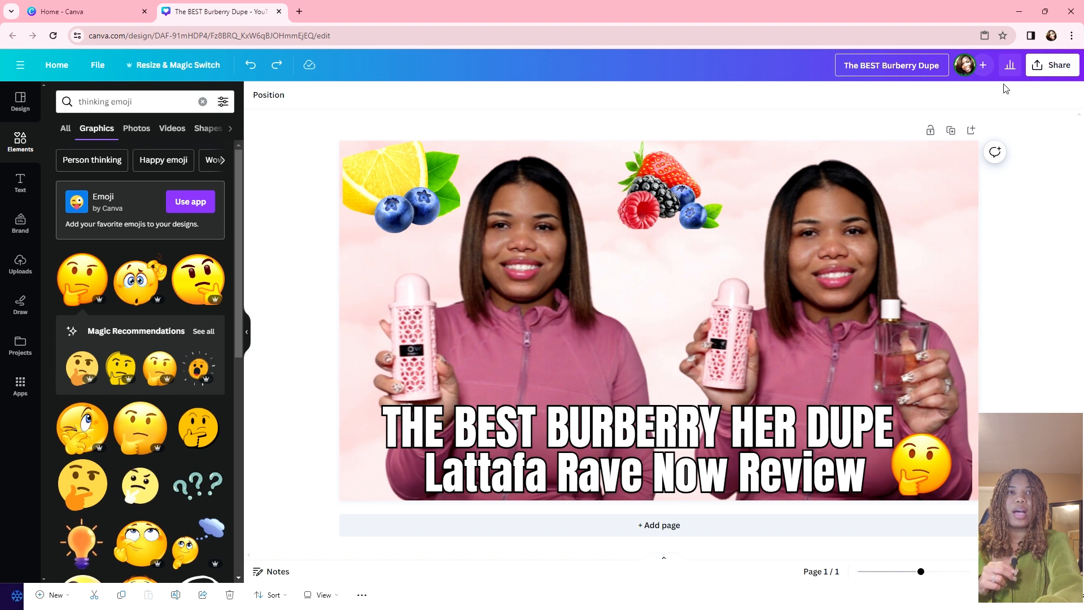
Step: Download the thumbnail as a PNG file from the Share menu
left_click(1051, 70)
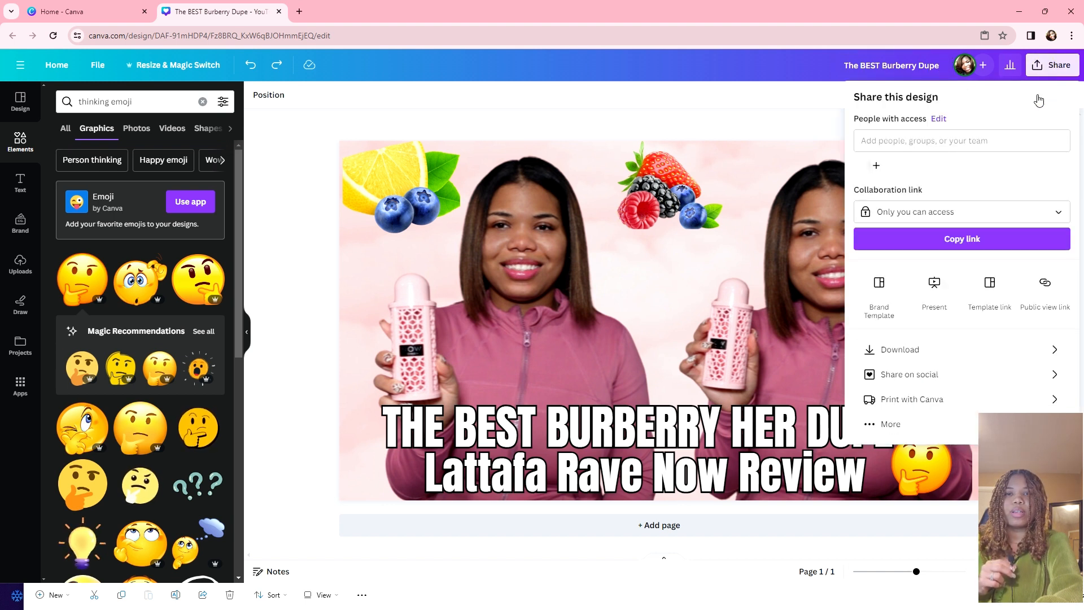
left_click(903, 350)
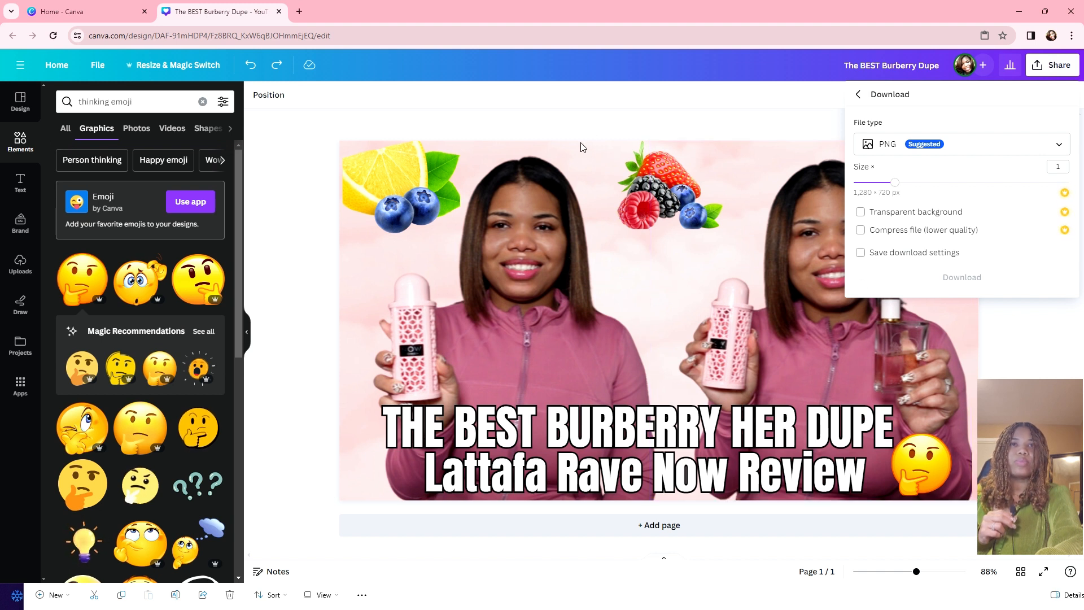
left_click(678, 180)
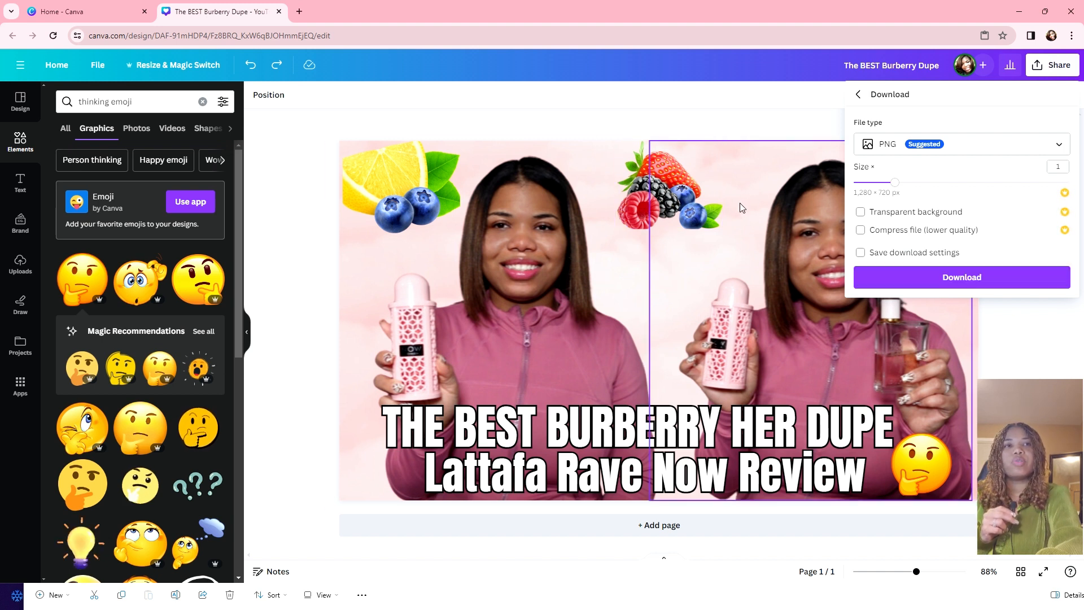
left_click(972, 278)
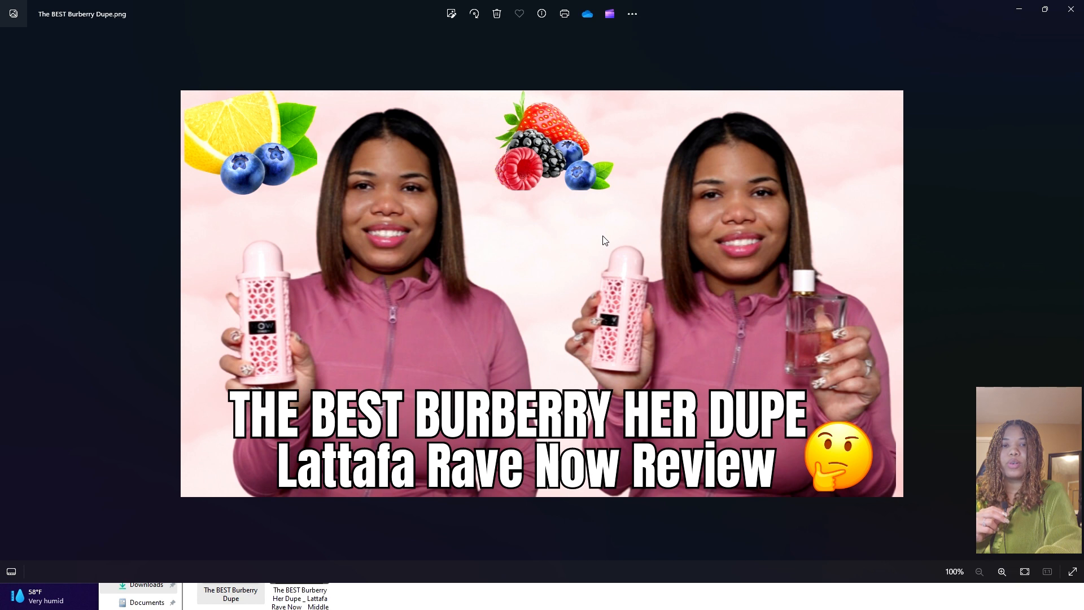
Step: Zoom in on The BEST Burberry Dupe.png in Photos, then close the viewer
key("ctrl+plus")
key("ctrl+plus")
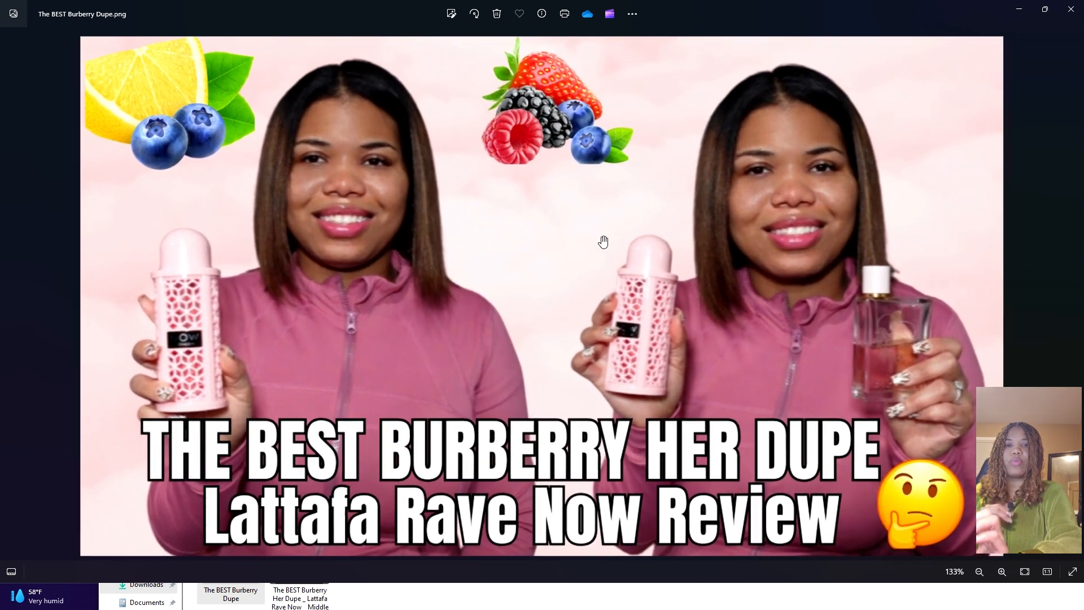
key("alt+F4")
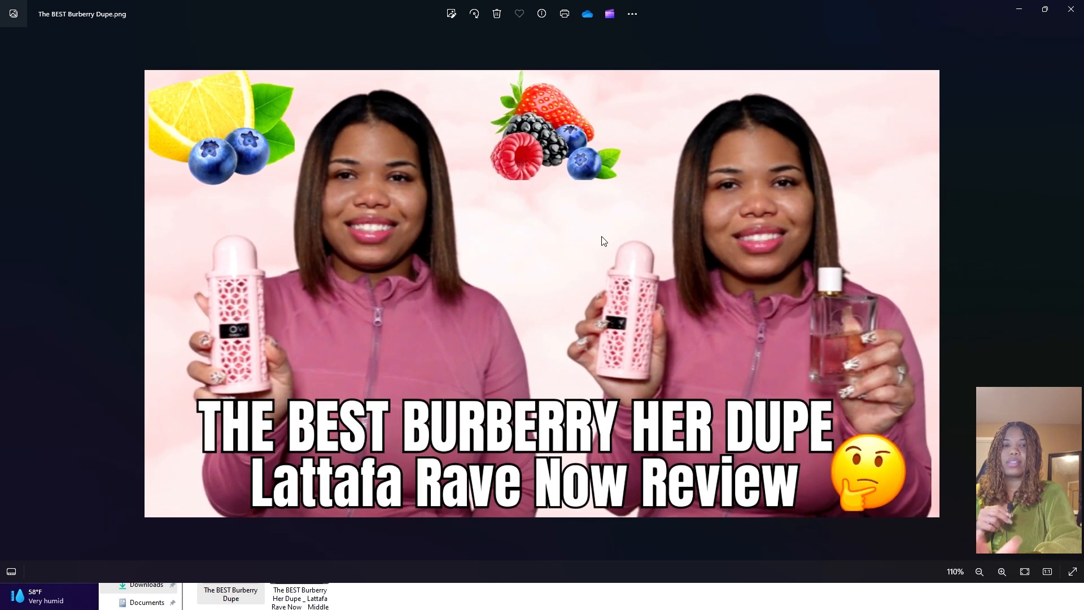